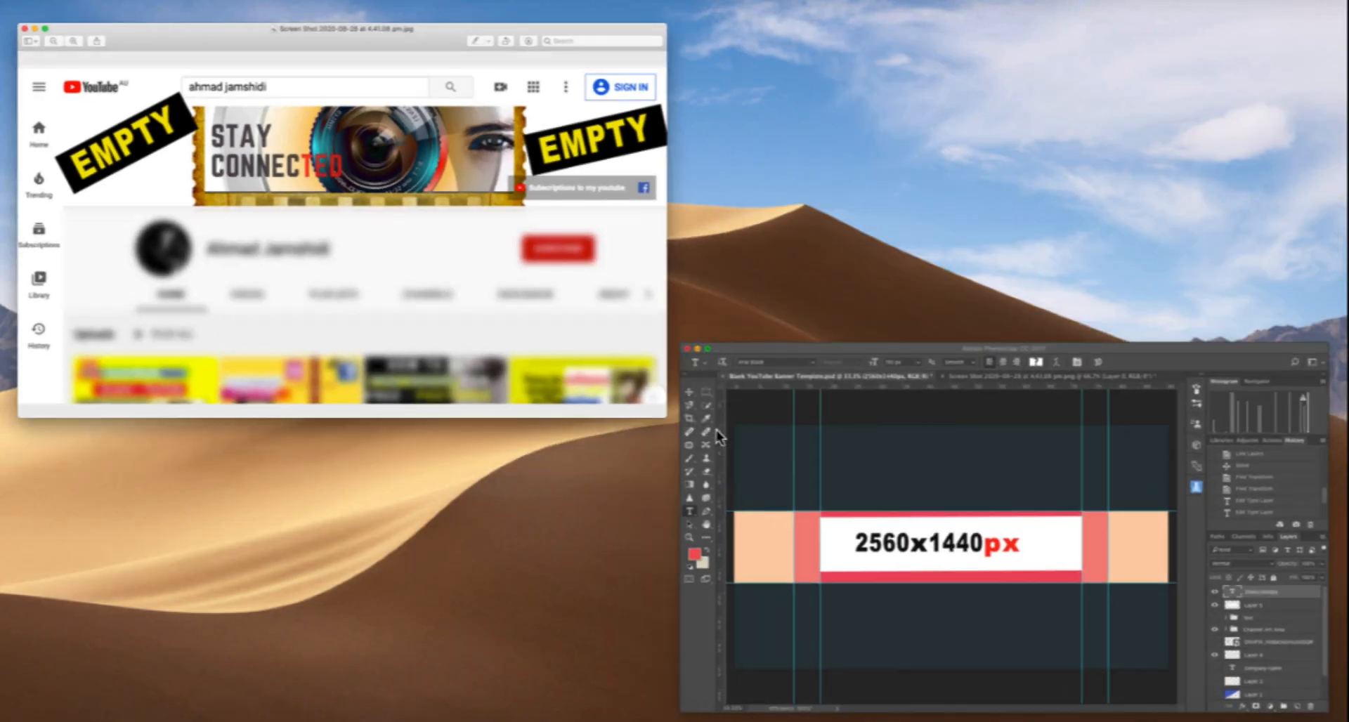
- Look over the "Download Free YouTube Banner Template PSD 2020" page on youtubebannertemplates.com and its template preview
{"action": "left_click", "coordinate": [882, 531]}
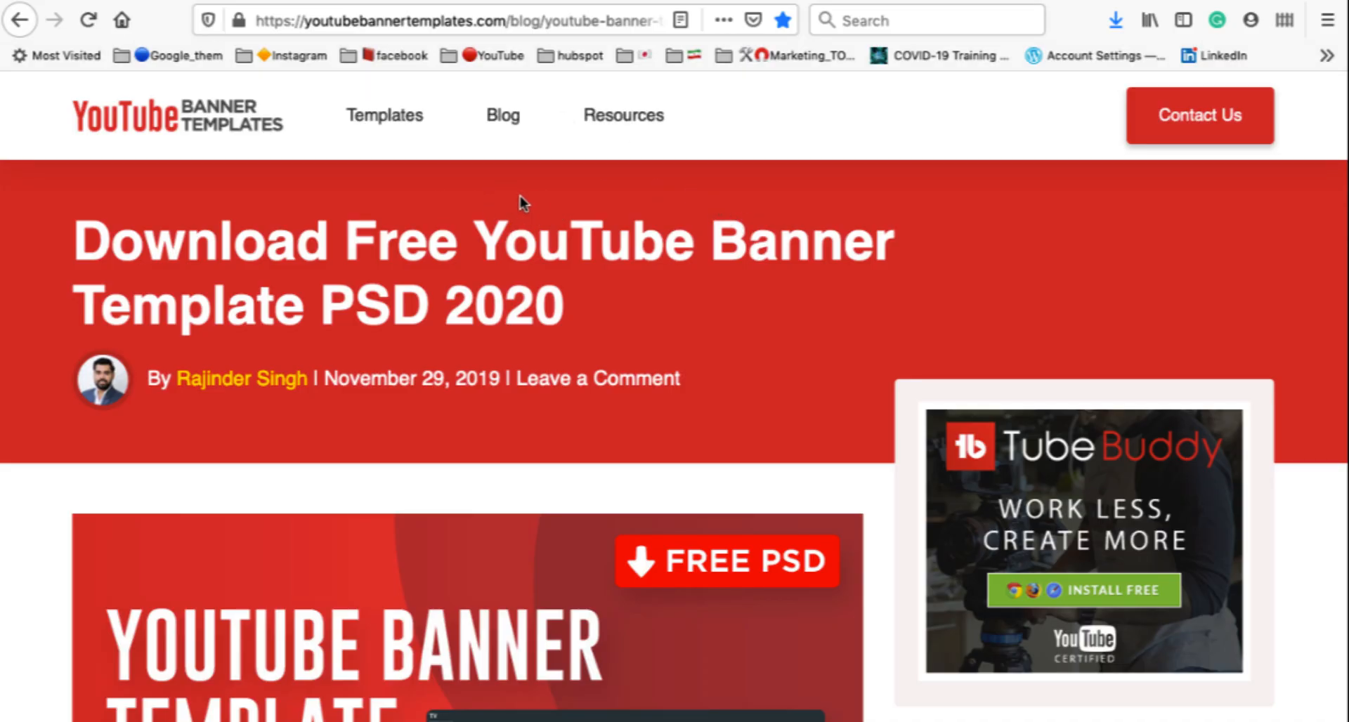
{"action": "scroll", "coordinate": [199, 193], "scroll_direction": "down", "scroll_amount": 4}
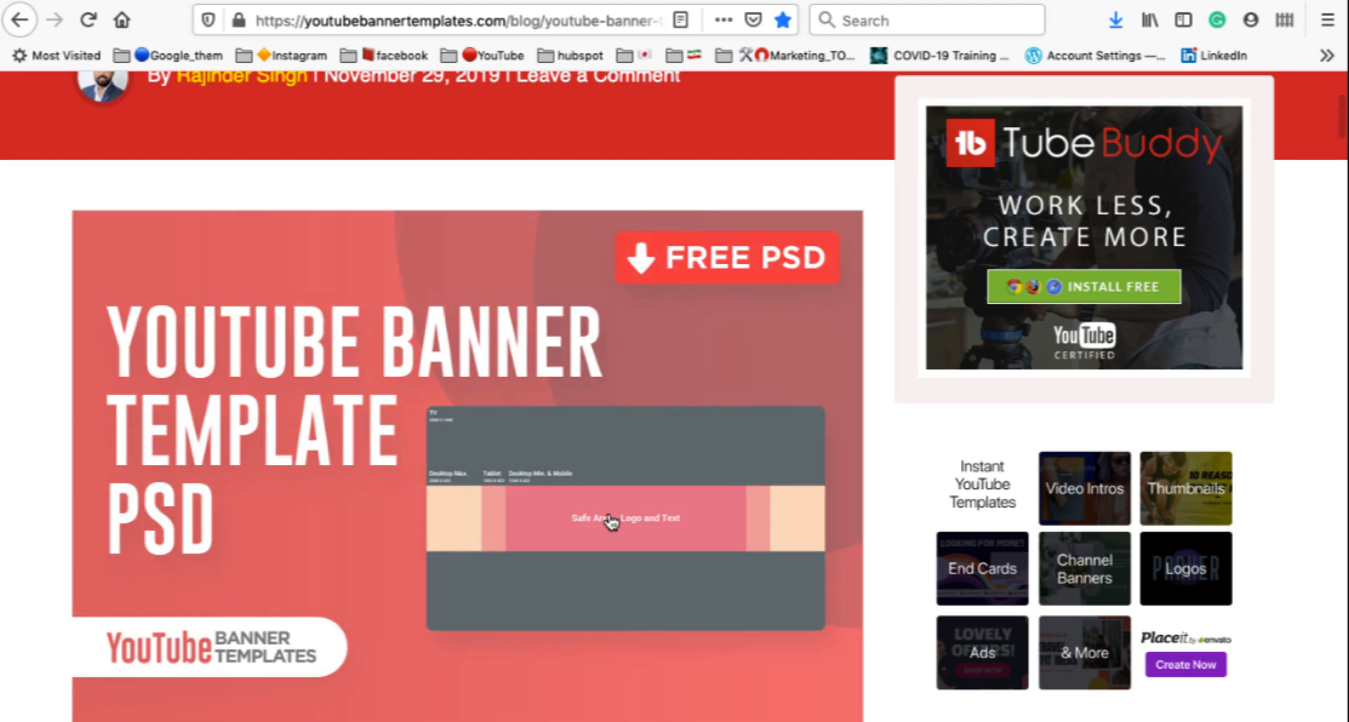
{"action": "scroll", "coordinate": [579, 567], "scroll_direction": "up", "scroll_amount": 3}
{"action": "scroll", "coordinate": [580, 565], "scroll_direction": "down", "scroll_amount": 5}
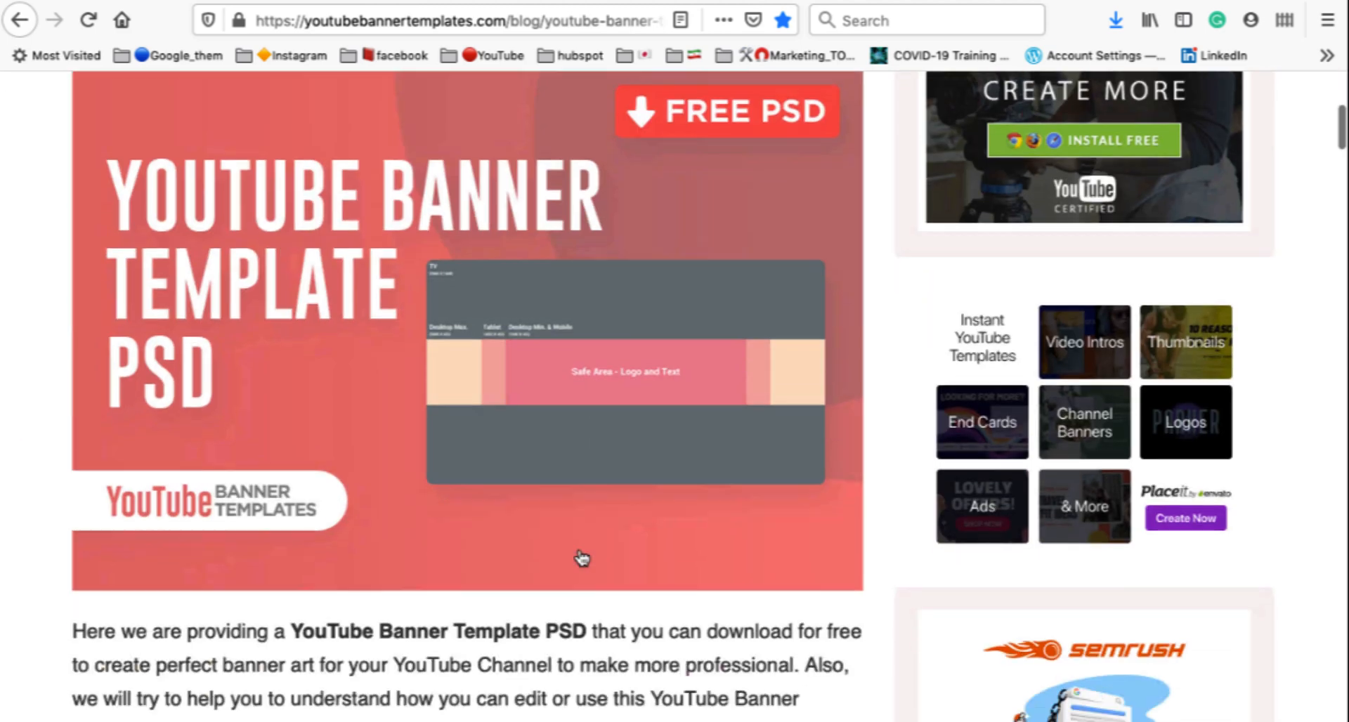
{"action": "scroll", "coordinate": [582, 561], "scroll_direction": "up", "scroll_amount": 6}
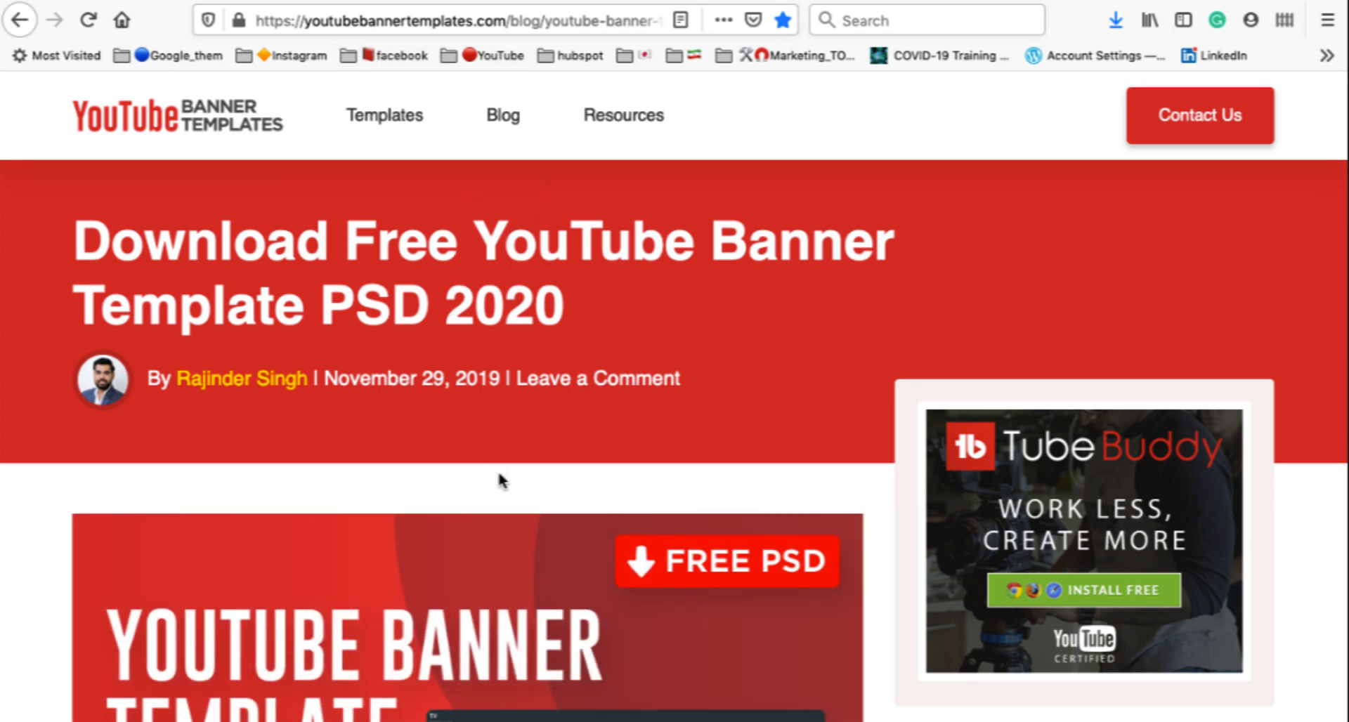
{"action": "scroll", "coordinate": [500, 475], "scroll_direction": "down", "scroll_amount": 1}
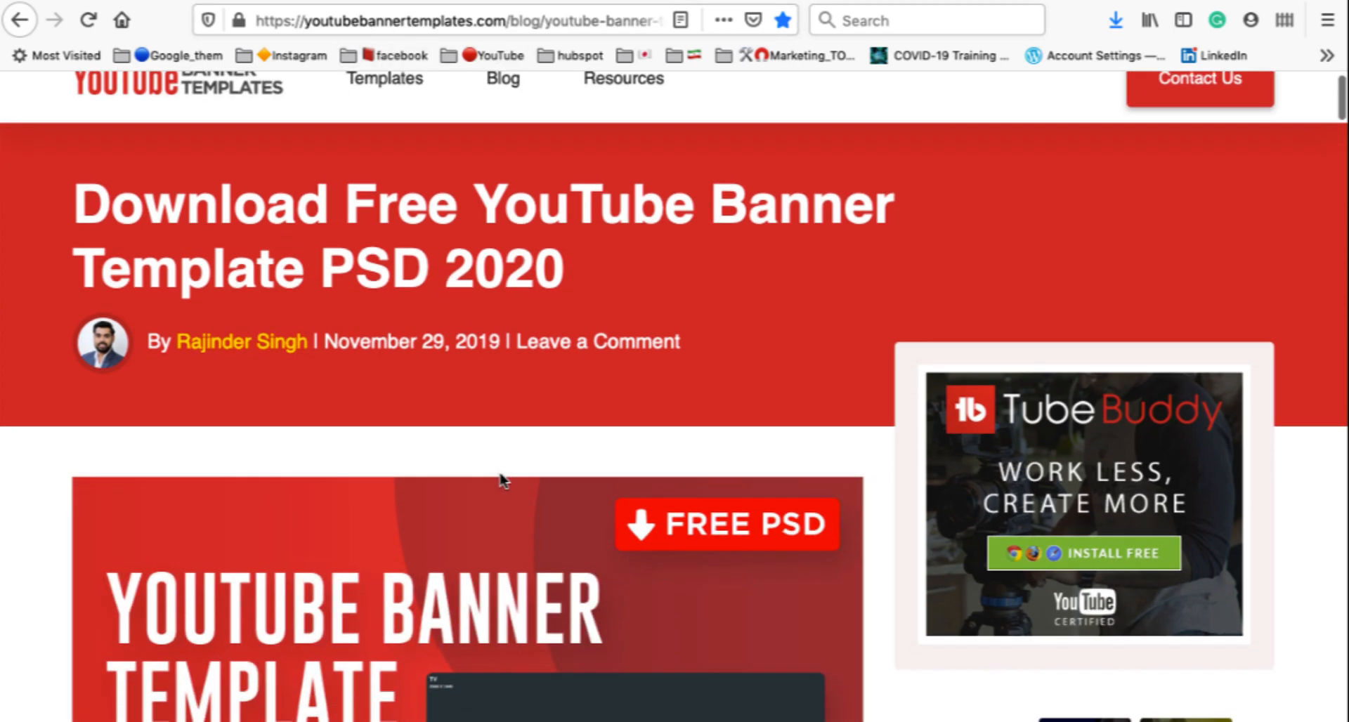
{"action": "scroll", "coordinate": [588, 445], "scroll_direction": "down", "scroll_amount": 1}
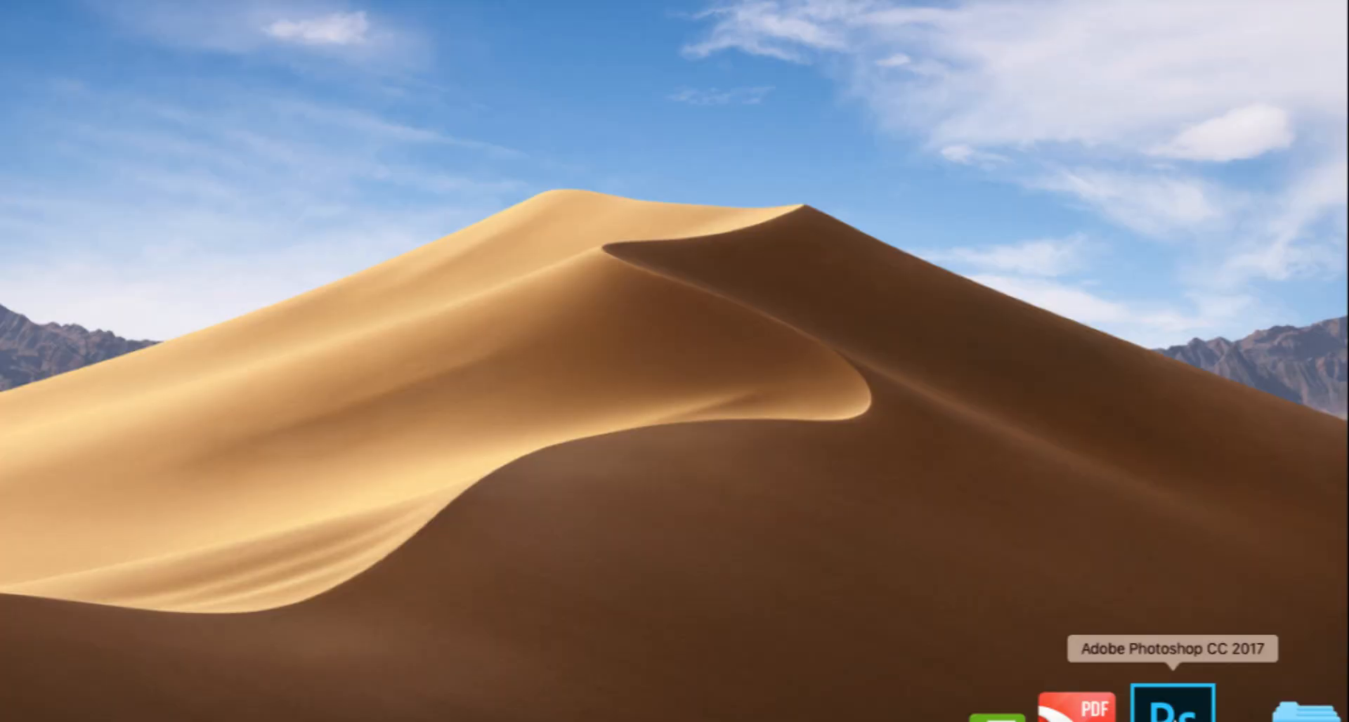
- Switch to Photoshop and open Blank YouTube Banner Template.psd from the Blank-YouTube-Banner-Template folder in Downloads, leaving the missing fonts unresolved
{"action": "left_click", "coordinate": [1173, 710]}
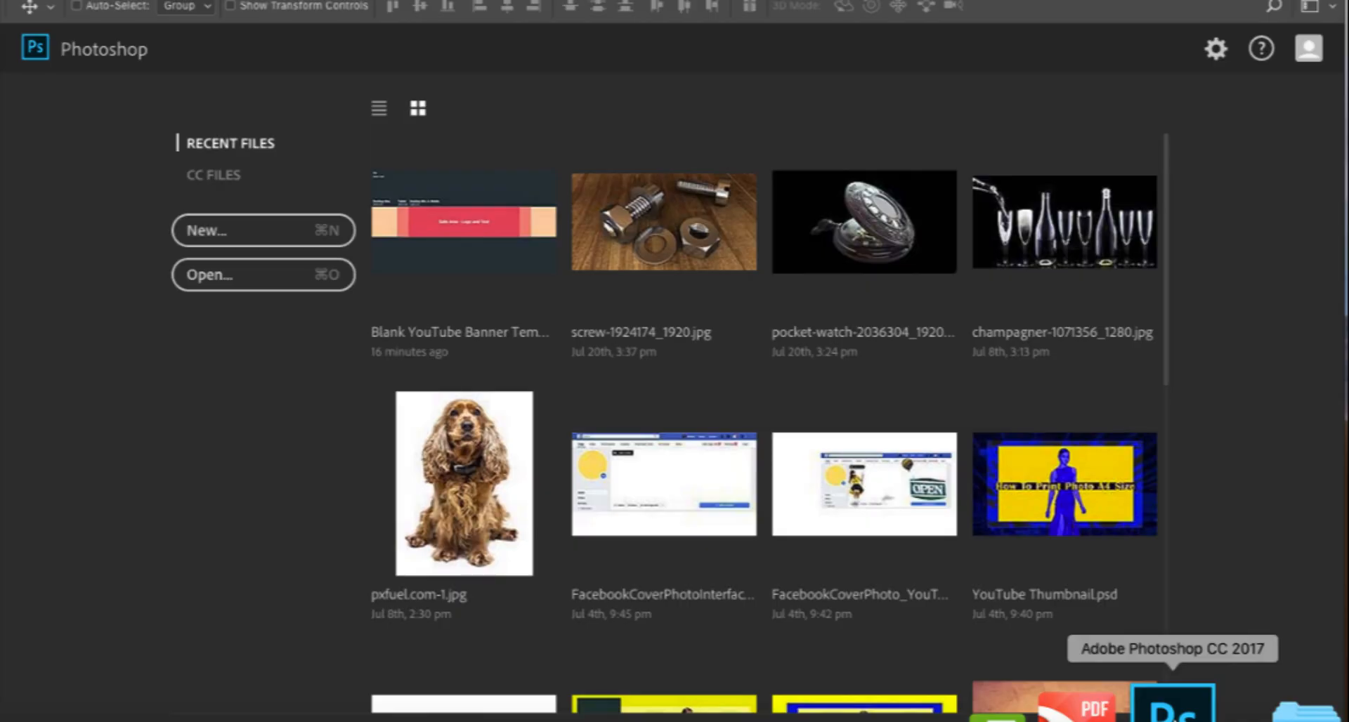
{"action": "left_click", "coordinate": [285, 276]}
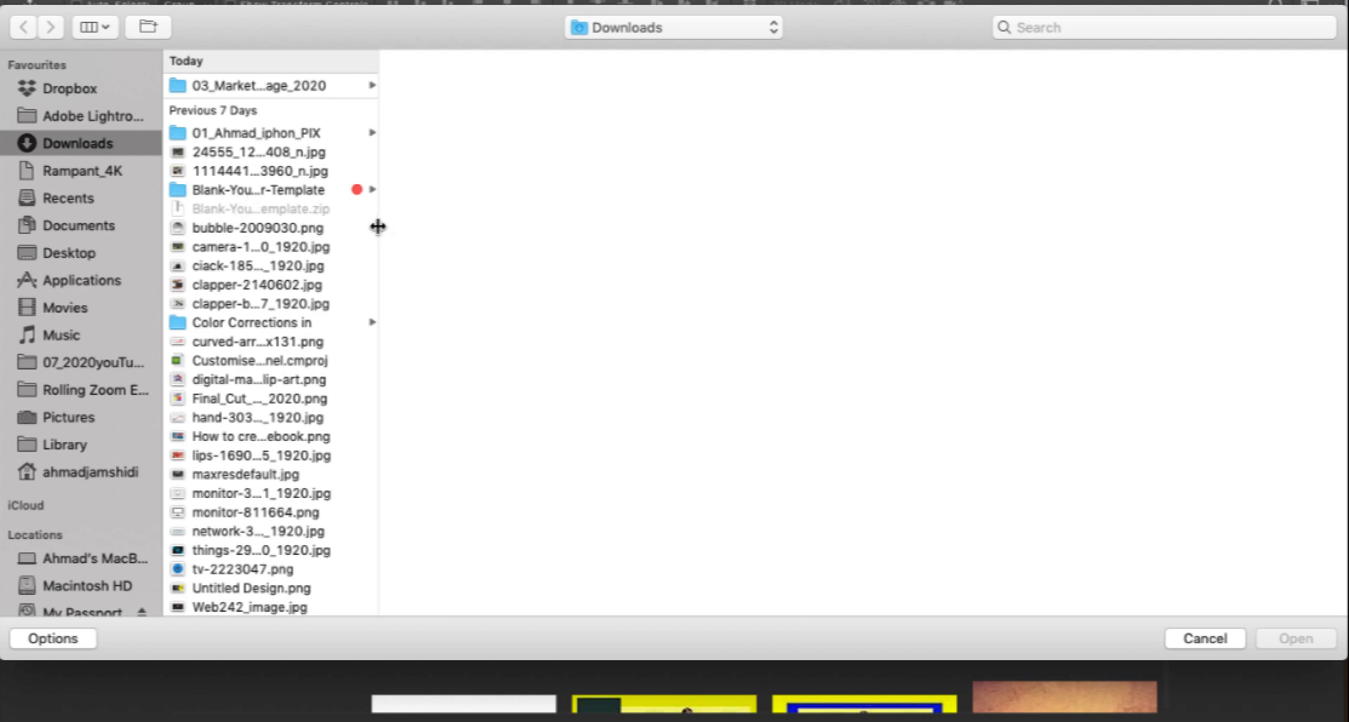
{"action": "left_click_drag", "start_coordinate": [378, 226], "coordinate": [491, 220]}
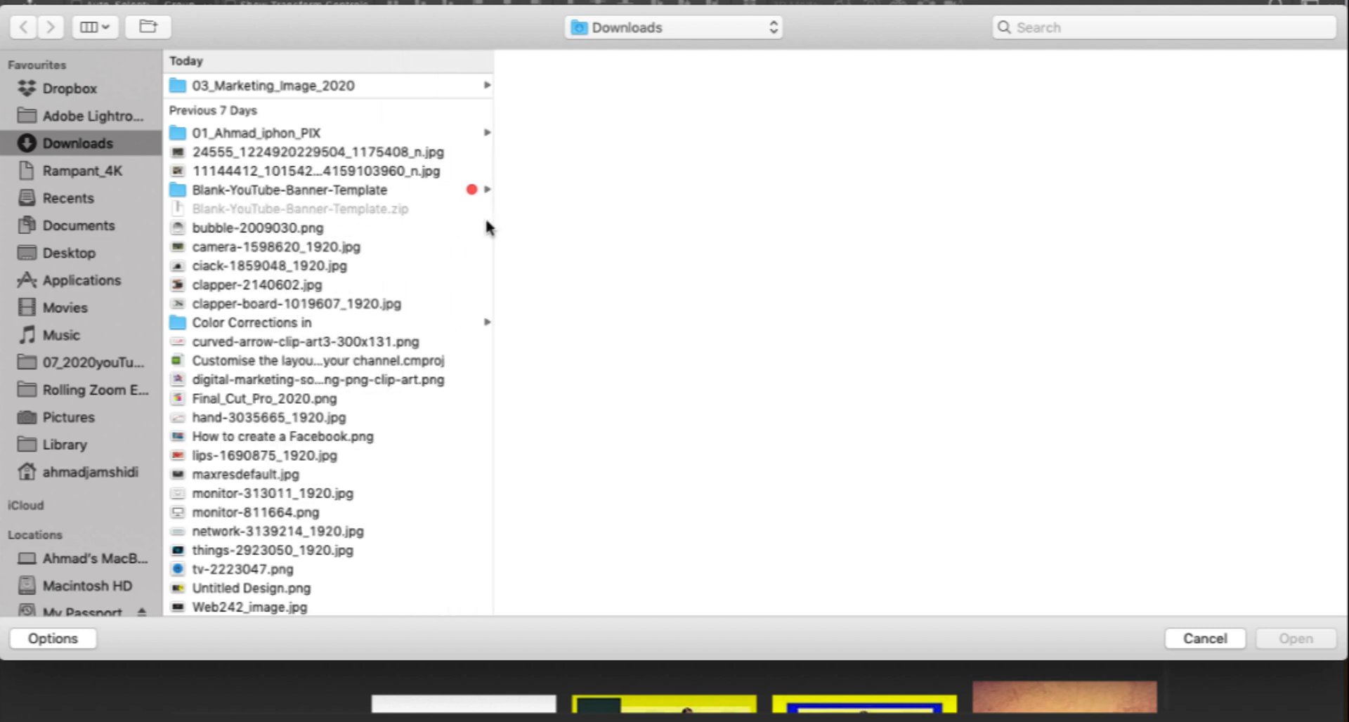
{"action": "left_click", "coordinate": [284, 191]}
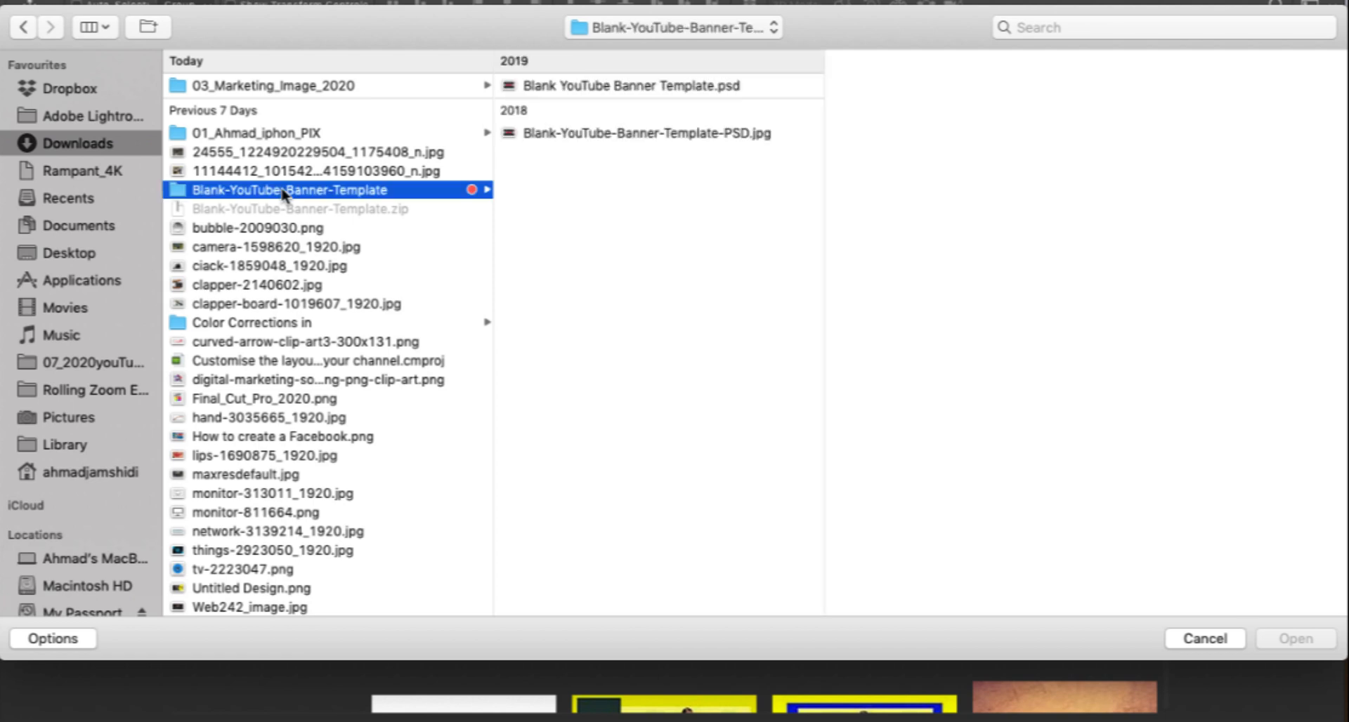
{"action": "left_click", "coordinate": [725, 86]}
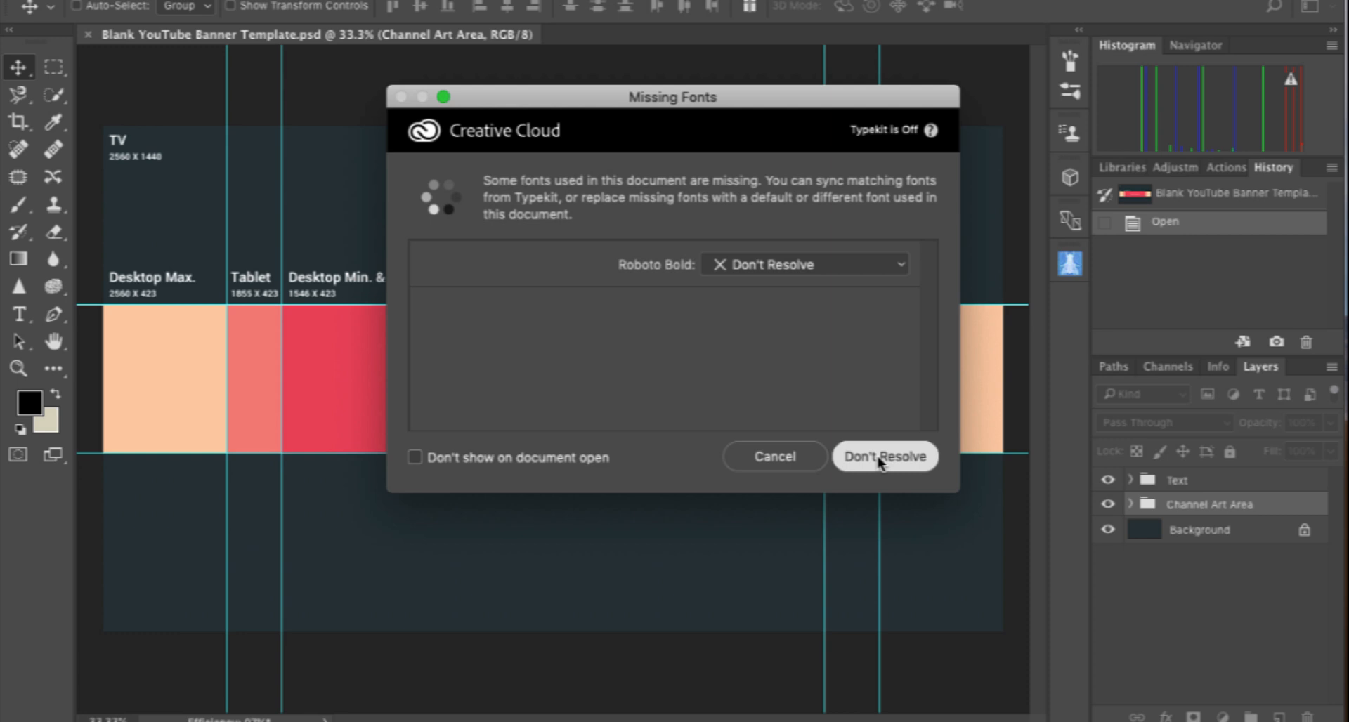
{"action": "left_click", "coordinate": [880, 458]}
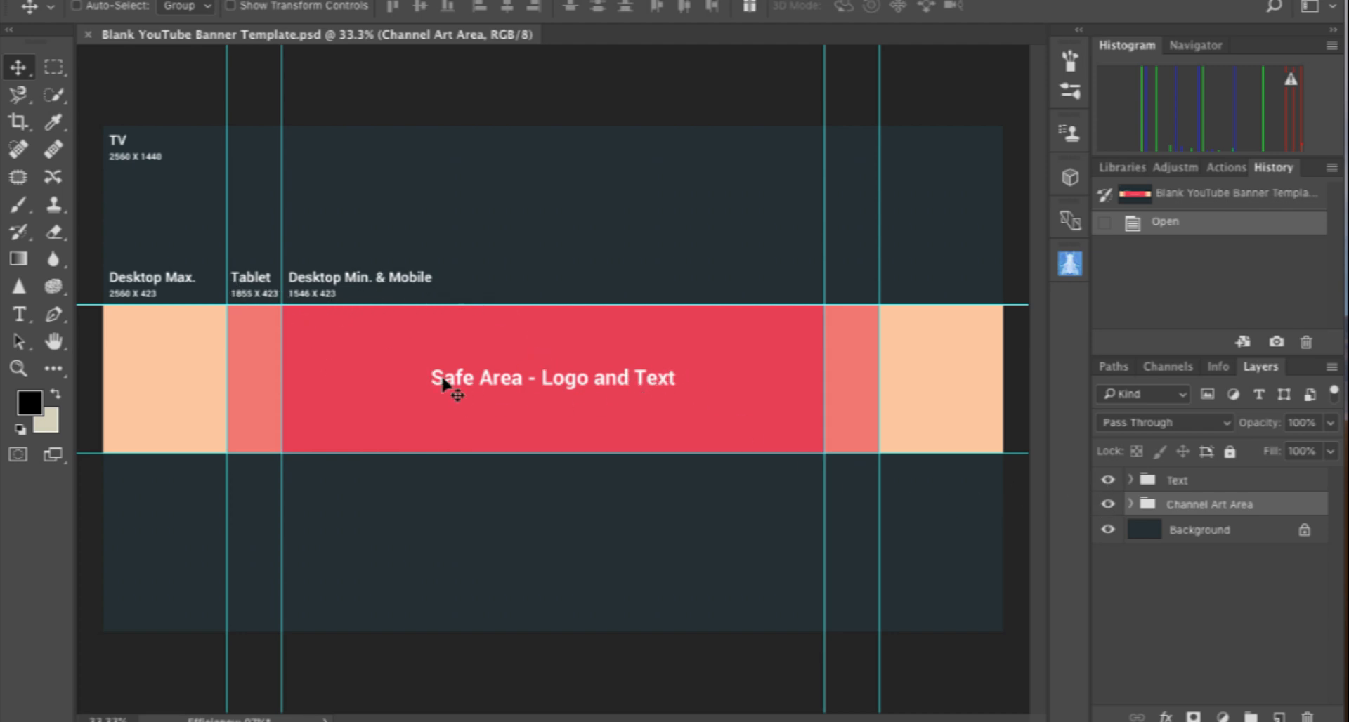
- Toggle the visibility of the Text and Channel Art Area groups off and on to examine what each contains
{"action": "left_click", "coordinate": [1107, 481]}
{"action": "left_click", "coordinate": [1109, 482]}
{"action": "left_click", "coordinate": [1111, 483]}
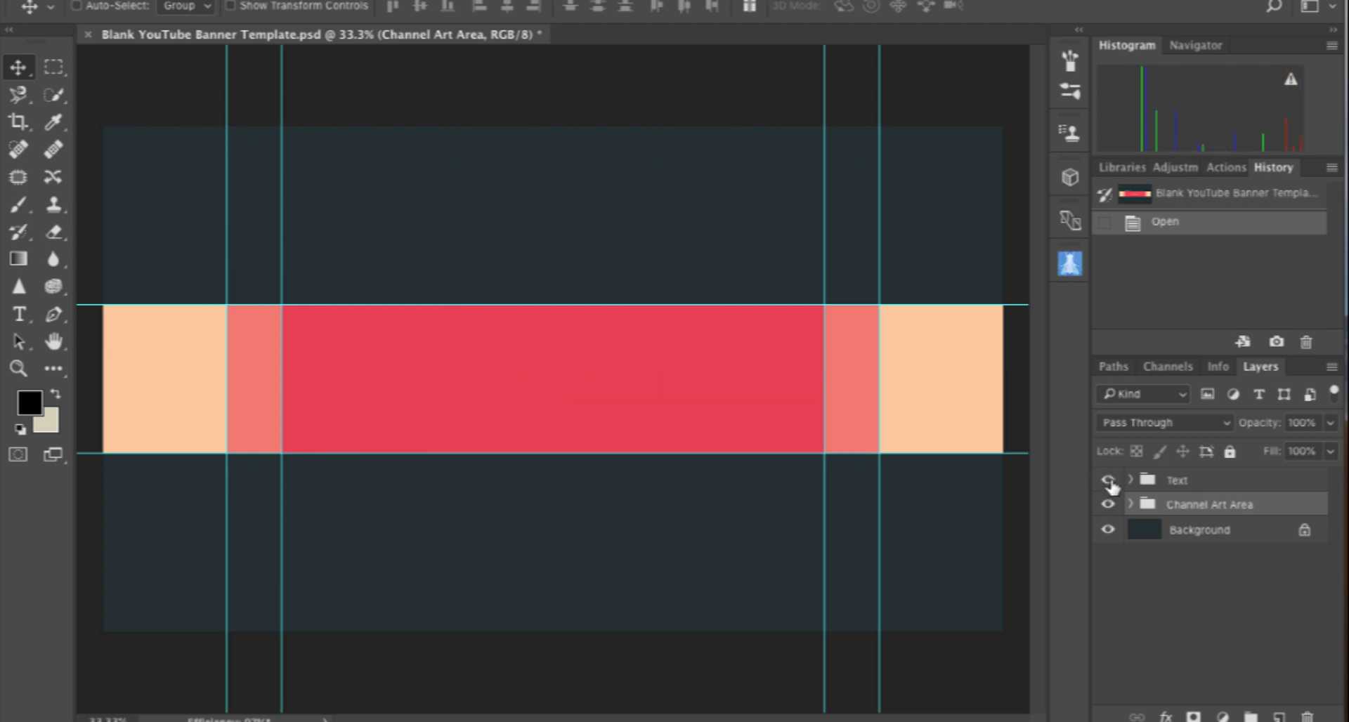
{"action": "left_click", "coordinate": [1109, 482]}
{"action": "left_click", "coordinate": [1107, 505]}
{"action": "left_click", "coordinate": [1107, 505]}
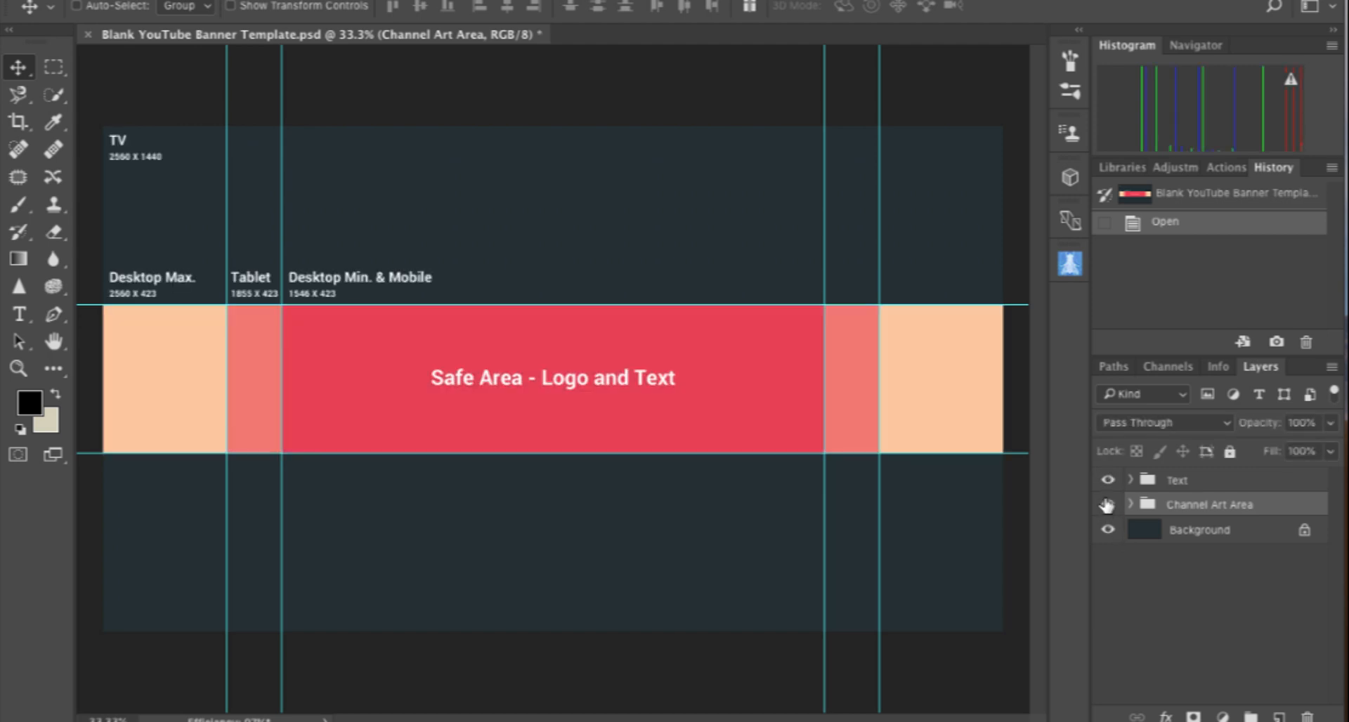
- Hide the Text group and lower the Channel Art Area group's opacity to 39%
{"action": "left_click", "coordinate": [1108, 481]}
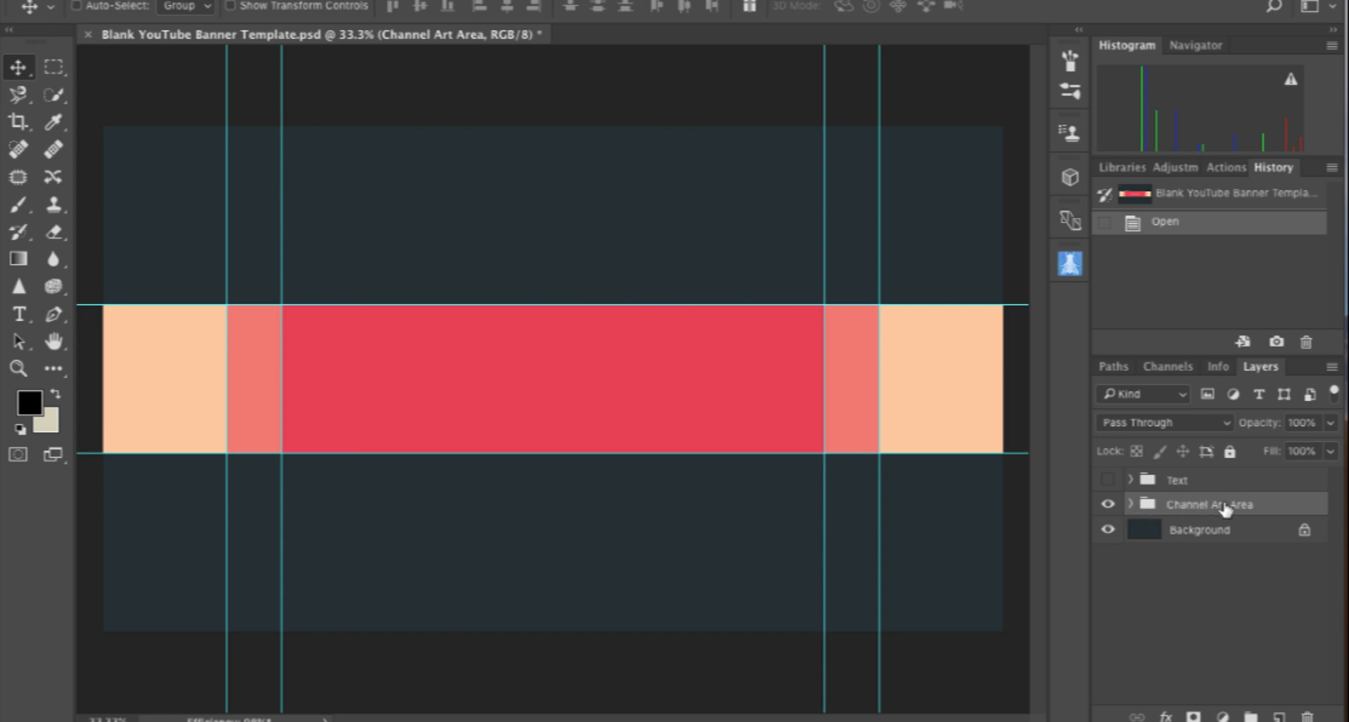
{"action": "left_click", "coordinate": [1328, 424]}
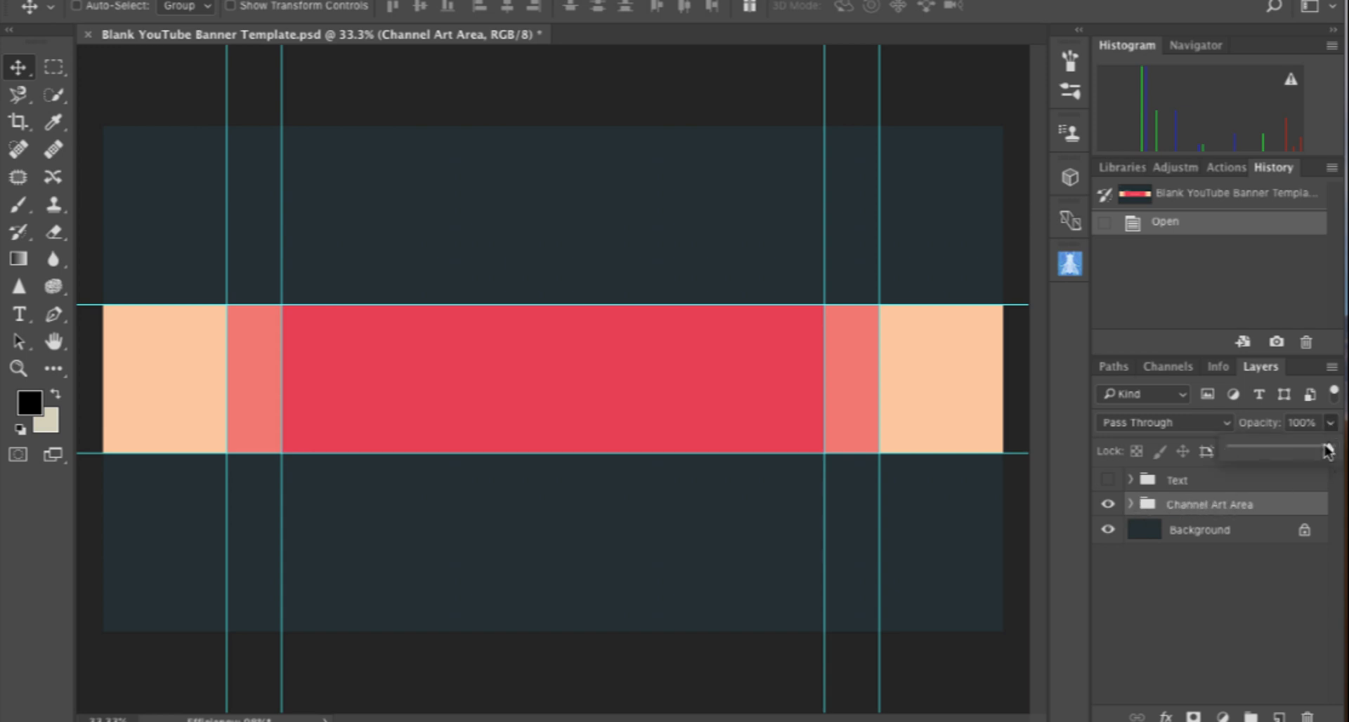
{"action": "left_click_drag", "start_coordinate": [1328, 452], "coordinate": [1271, 453]}
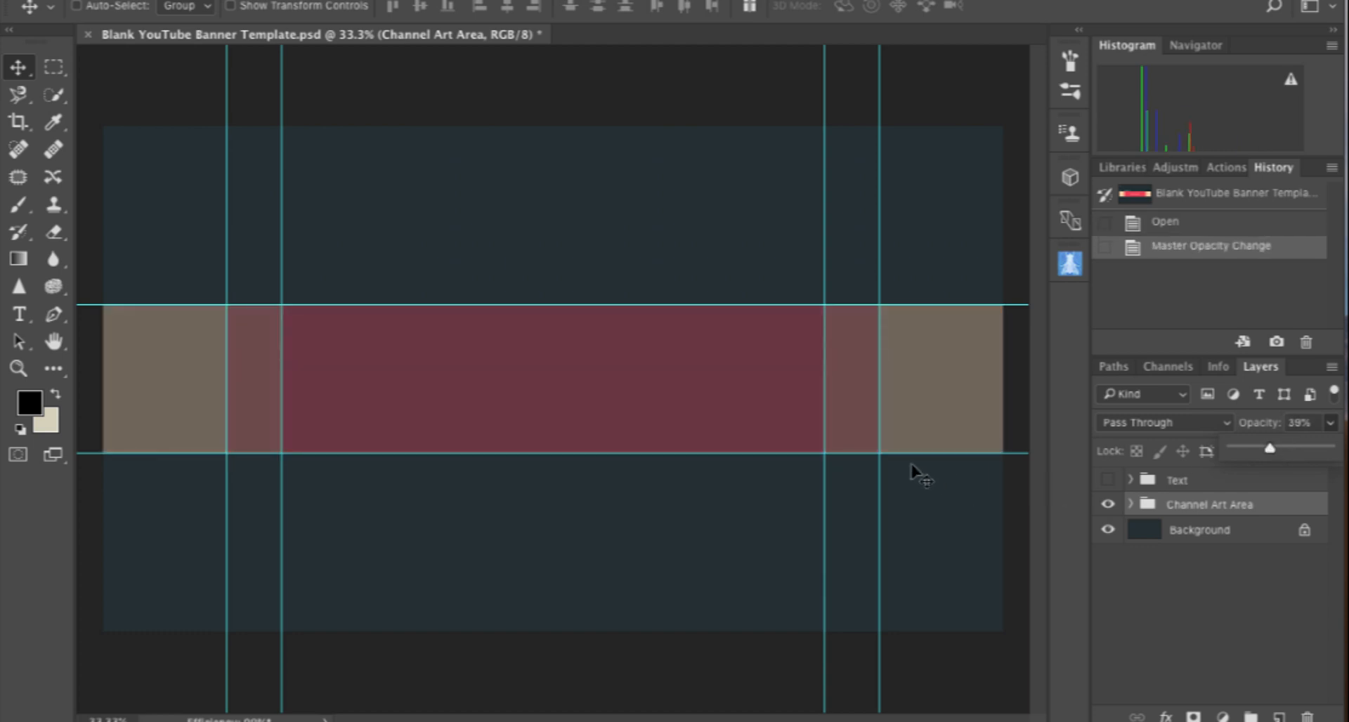
- Add two new layers above the Channel Art Area group and fill the upper one with blue #4c62c0
{"action": "left_click", "coordinate": [1279, 717]}
{"action": "left_click", "coordinate": [1279, 717]}
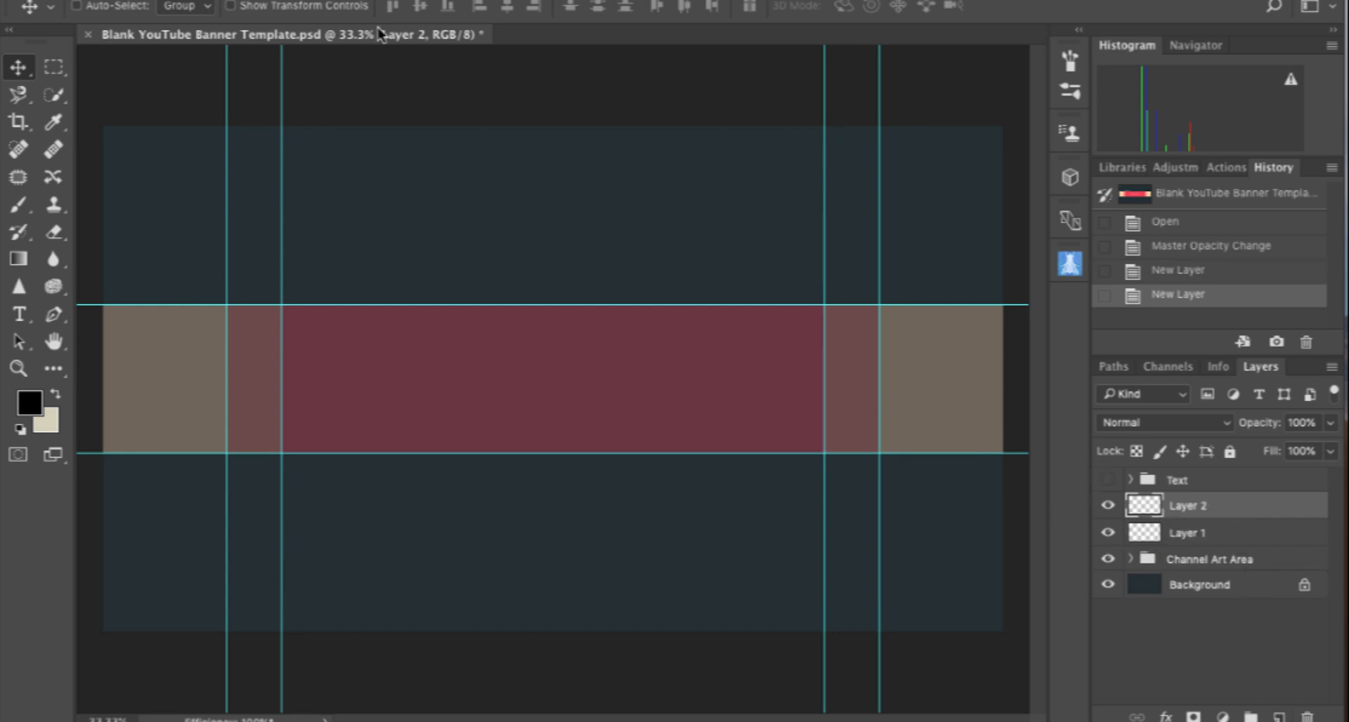
{"action": "left_click", "coordinate": [190, 0]}
{"action": "mouse_move", "coordinate": [232, 0]}
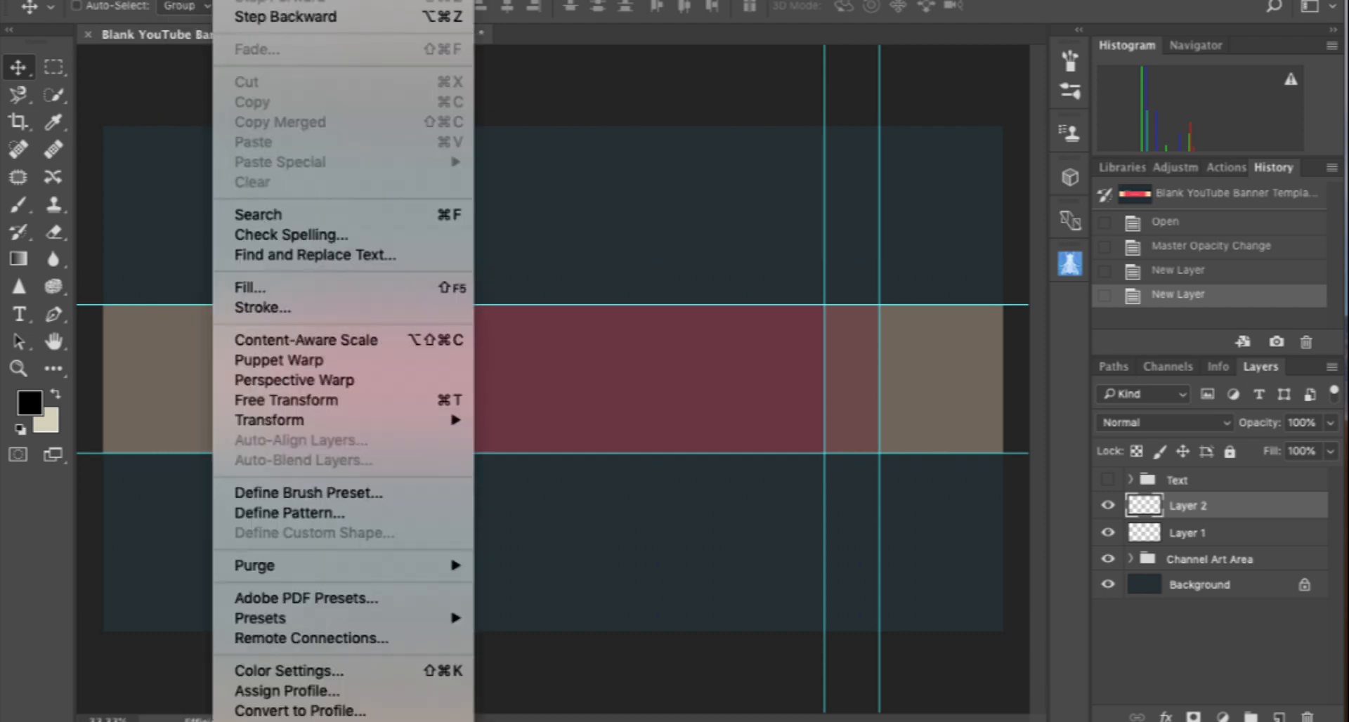
{"action": "left_click", "coordinate": [273, 294]}
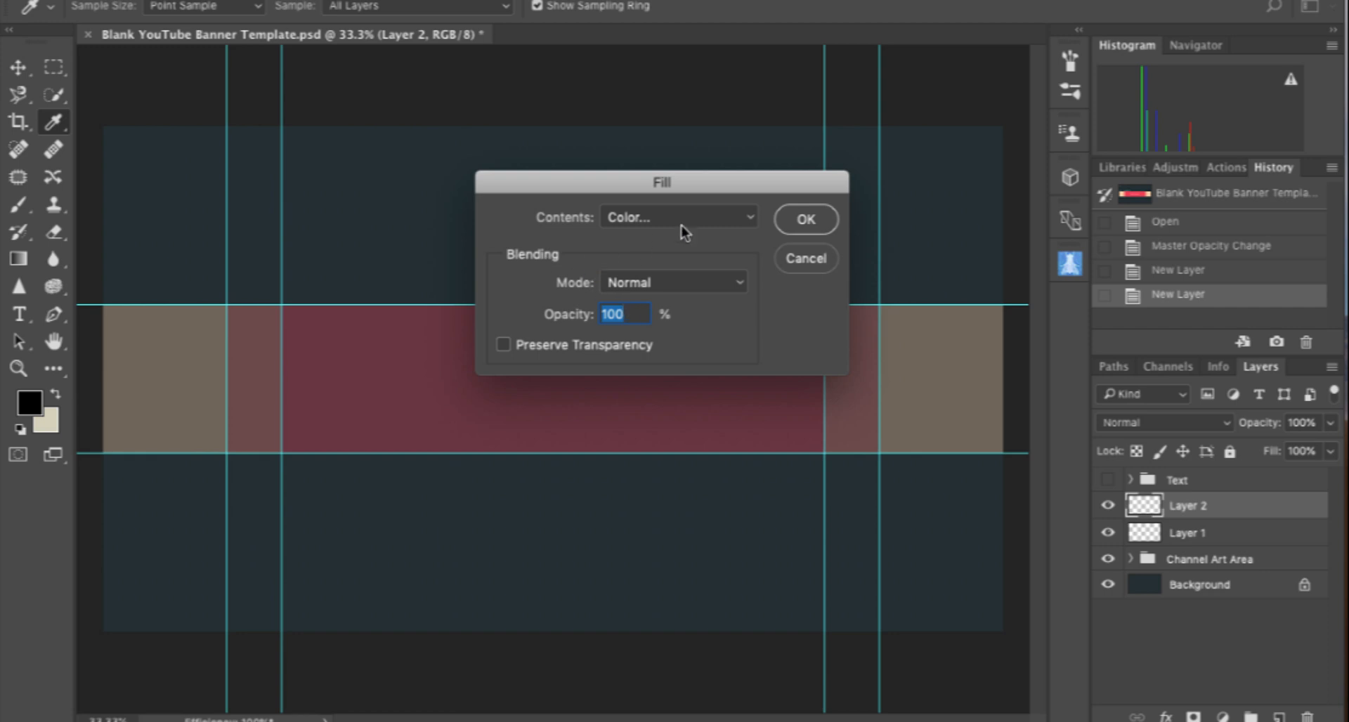
{"action": "left_click", "coordinate": [758, 224]}
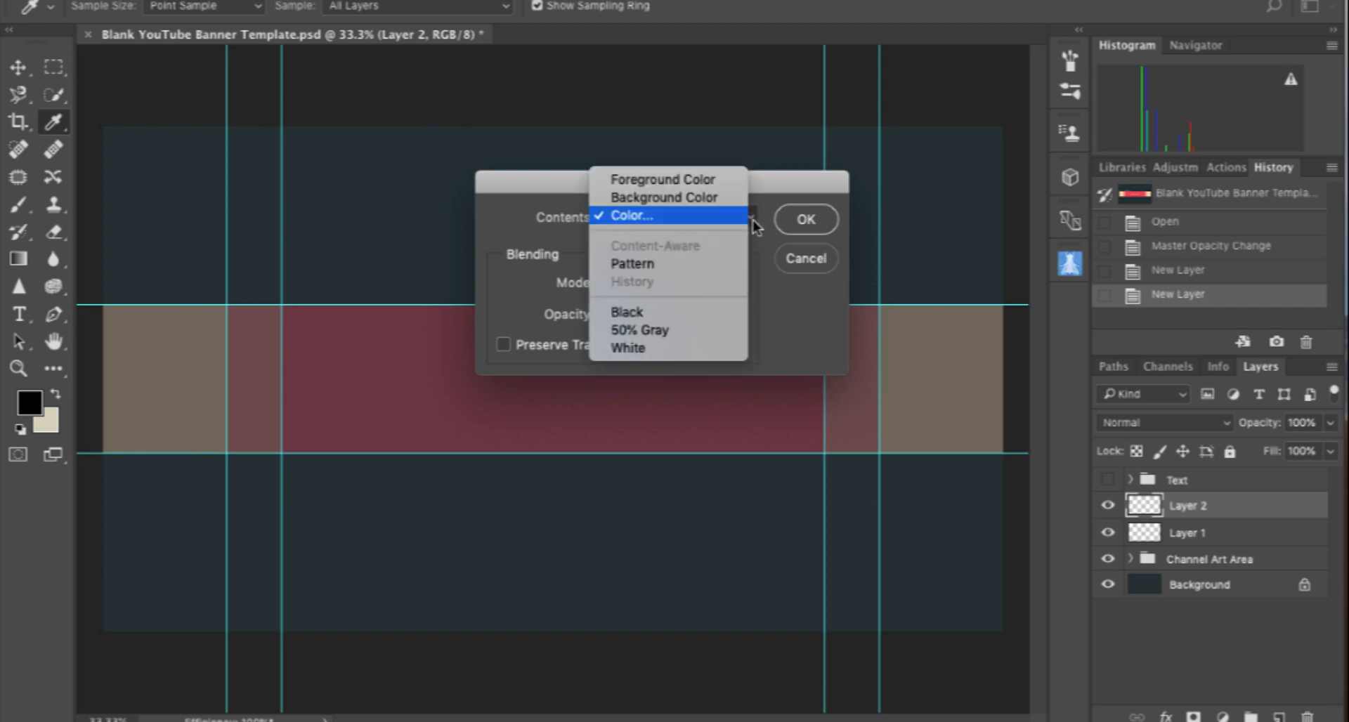
{"action": "left_click", "coordinate": [658, 217]}
{"action": "left_click", "coordinate": [947, 243]}
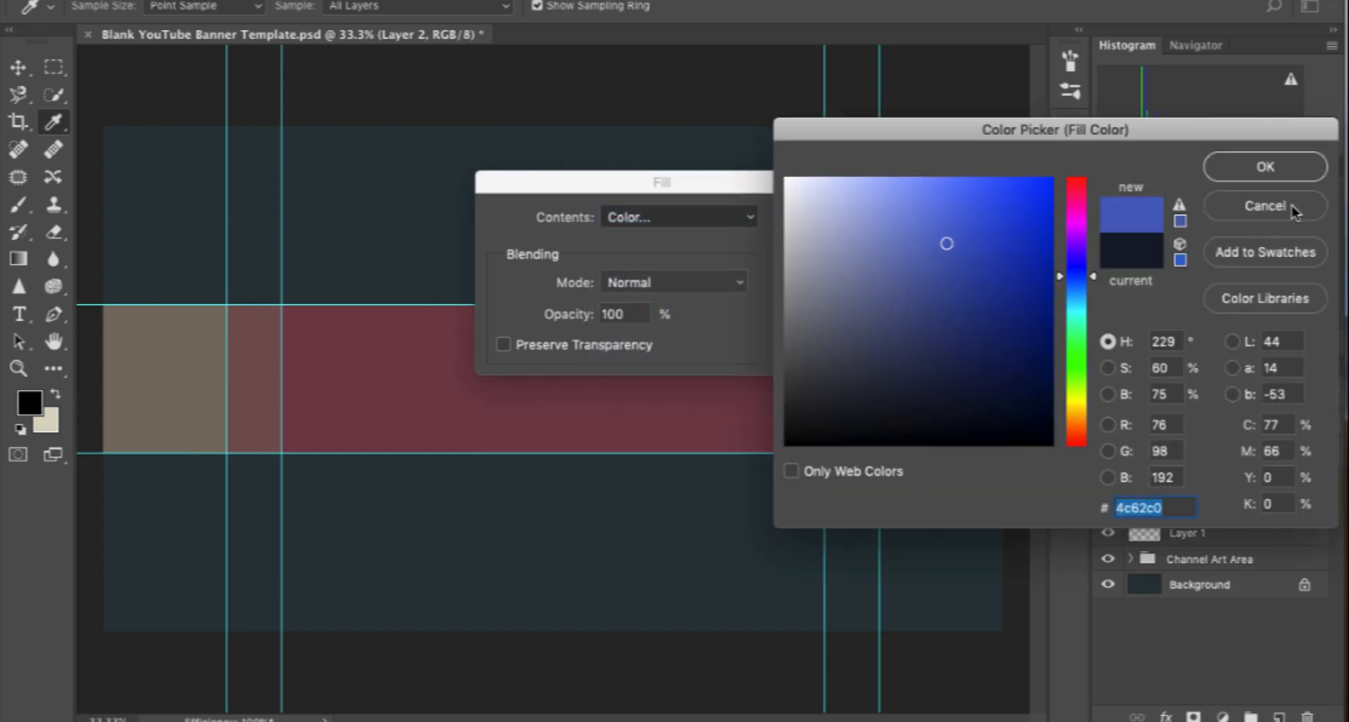
{"action": "left_click", "coordinate": [1265, 176]}
{"action": "left_click", "coordinate": [799, 218]}
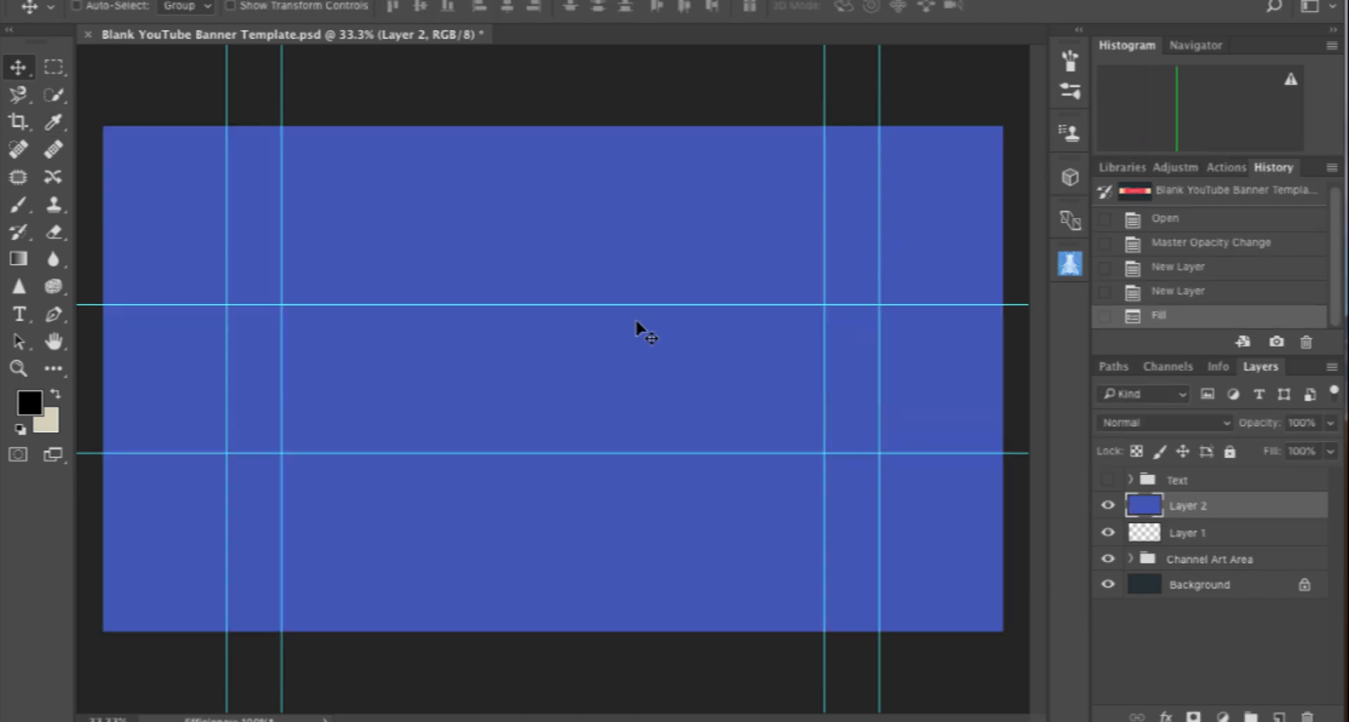
- Free-transform the blue layer: scale it to about 86%, rotate it about -30.5° and move it toward the canvas's upper-left corner
{"action": "key", "text": "ctrl+t"}
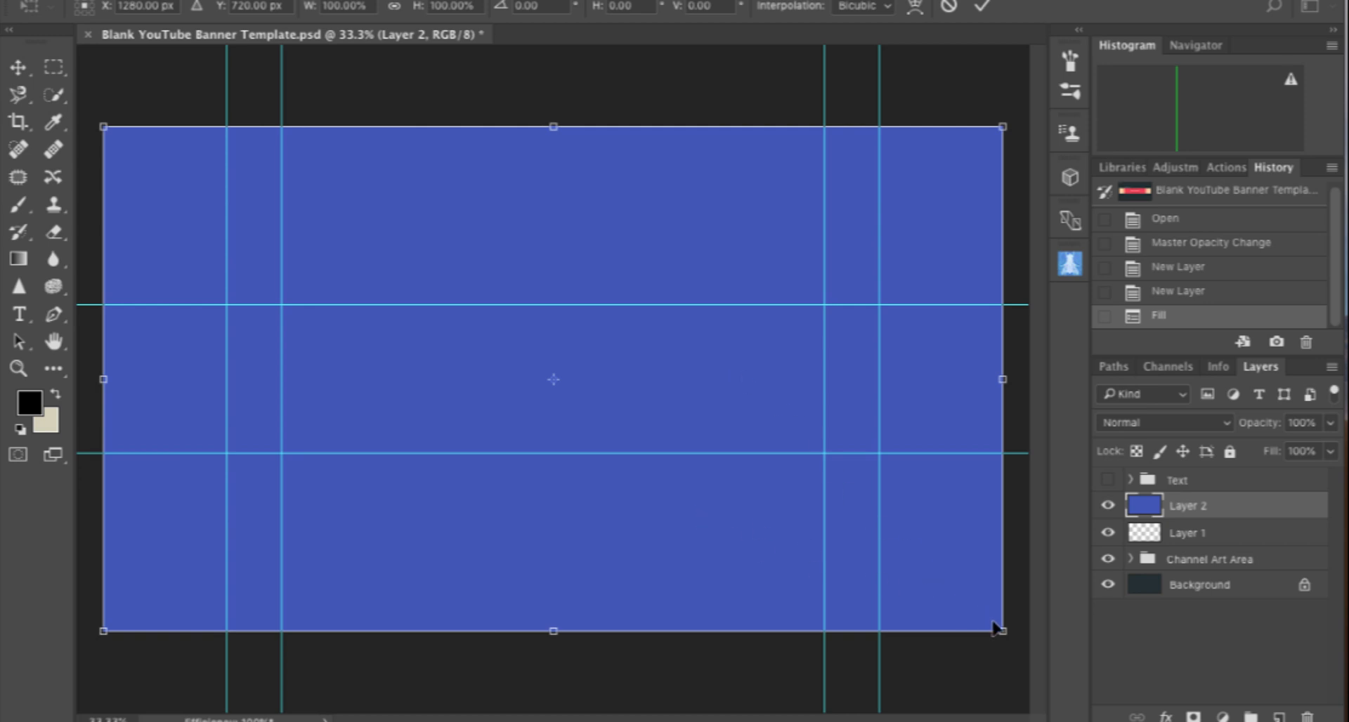
{"action": "left_click_drag", "start_coordinate": [1003, 631], "coordinate": [881, 562]}
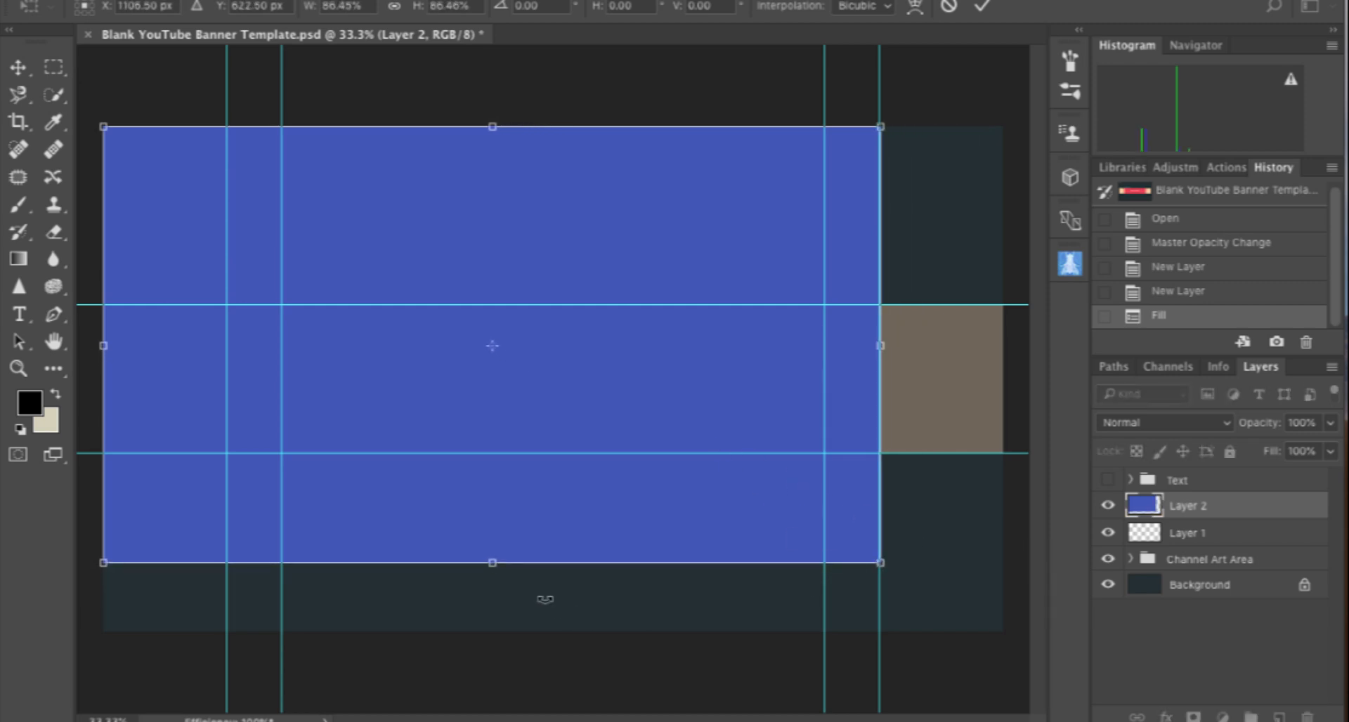
{"action": "left_click_drag", "start_coordinate": [487, 596], "coordinate": [552, 437]}
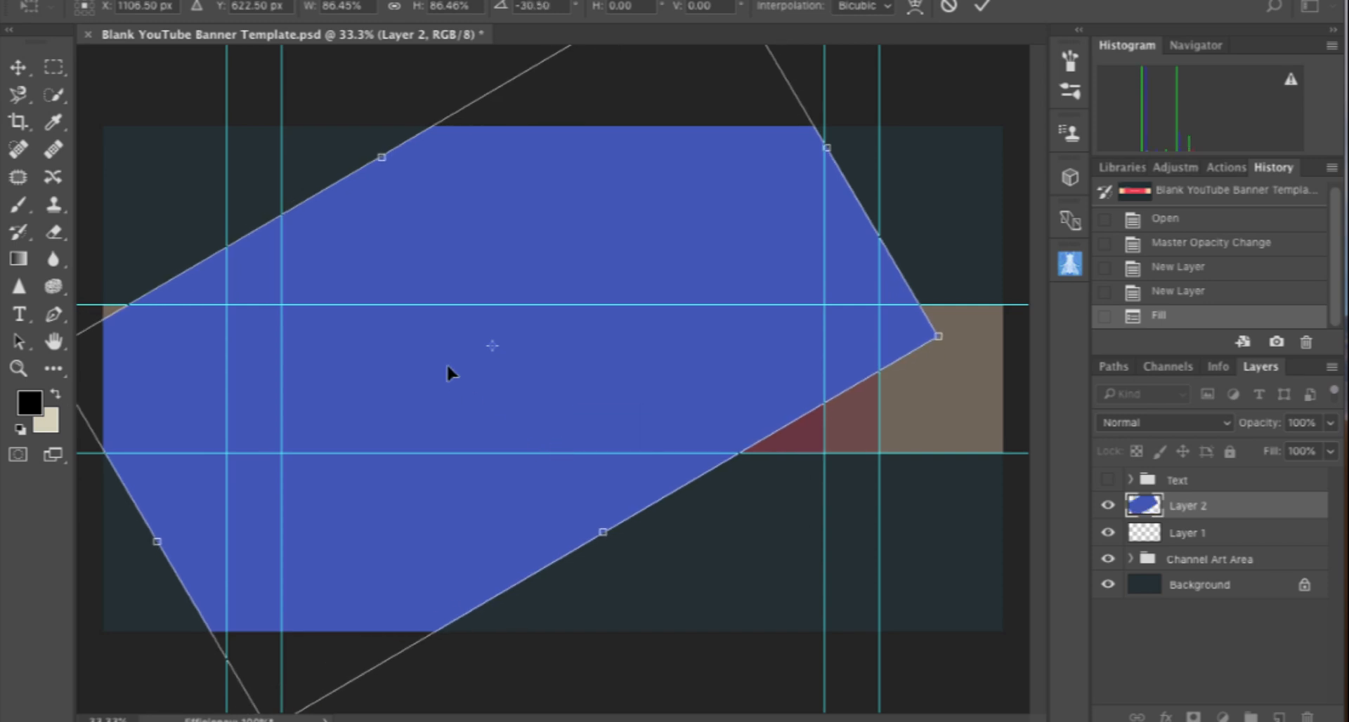
{"action": "left_click_drag", "start_coordinate": [445, 363], "coordinate": [280, 288]}
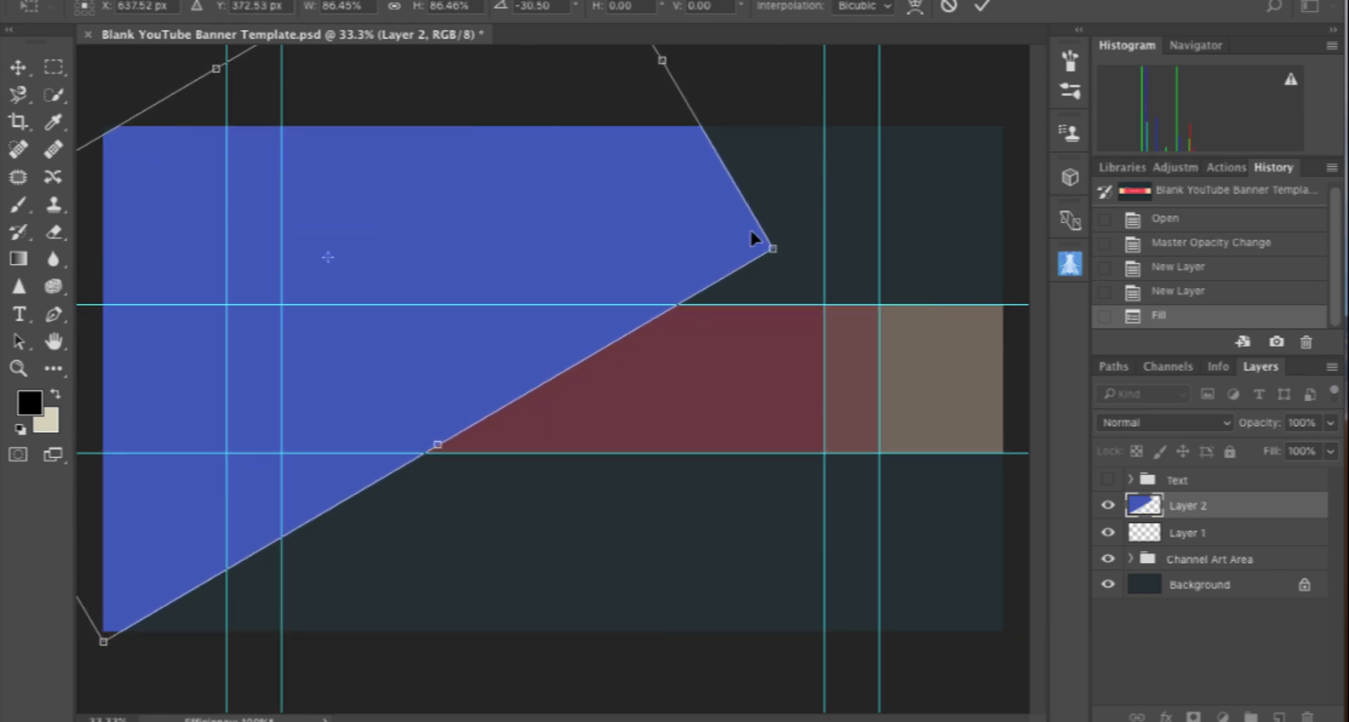
- Stretch the blue layer to about 120% width and align its lower edge diagonally from the canvas's lower-left to upper-right corner
{"action": "left_click_drag", "start_coordinate": [759, 224], "coordinate": [1033, 53]}
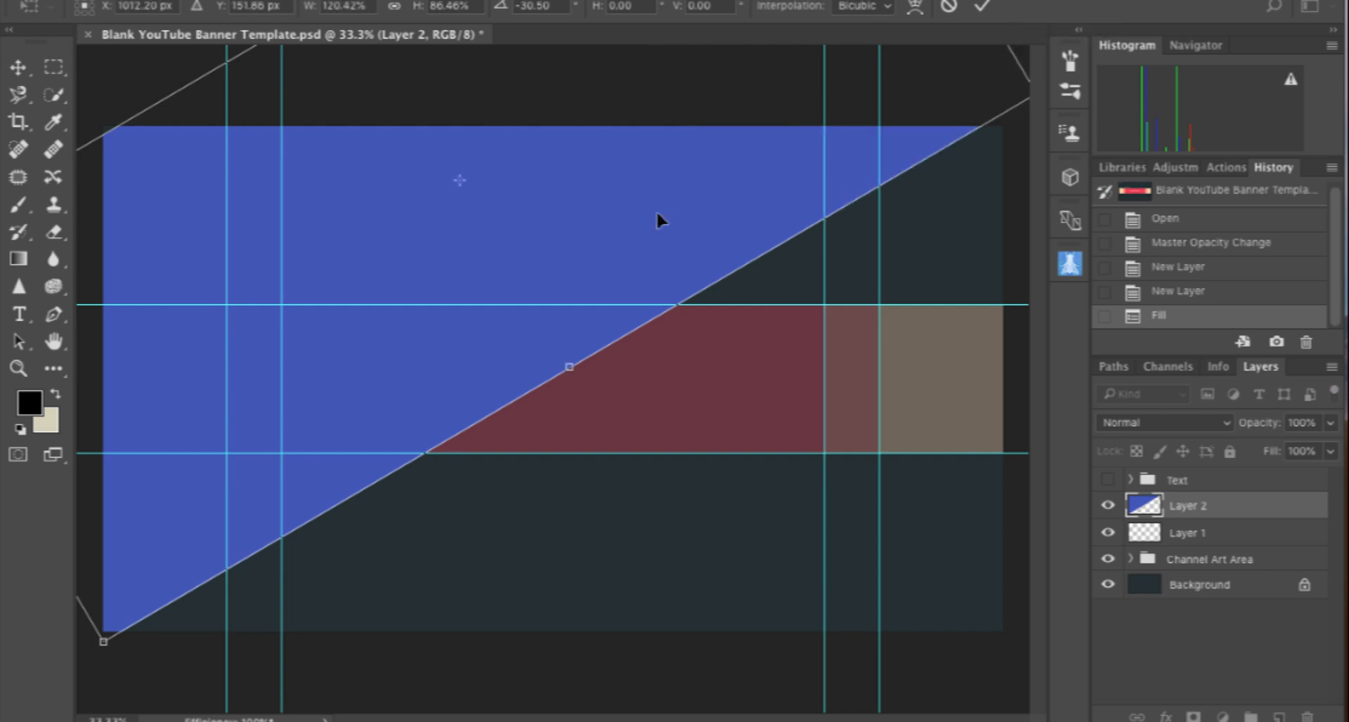
{"action": "left_click_drag", "start_coordinate": [630, 218], "coordinate": [641, 227]}
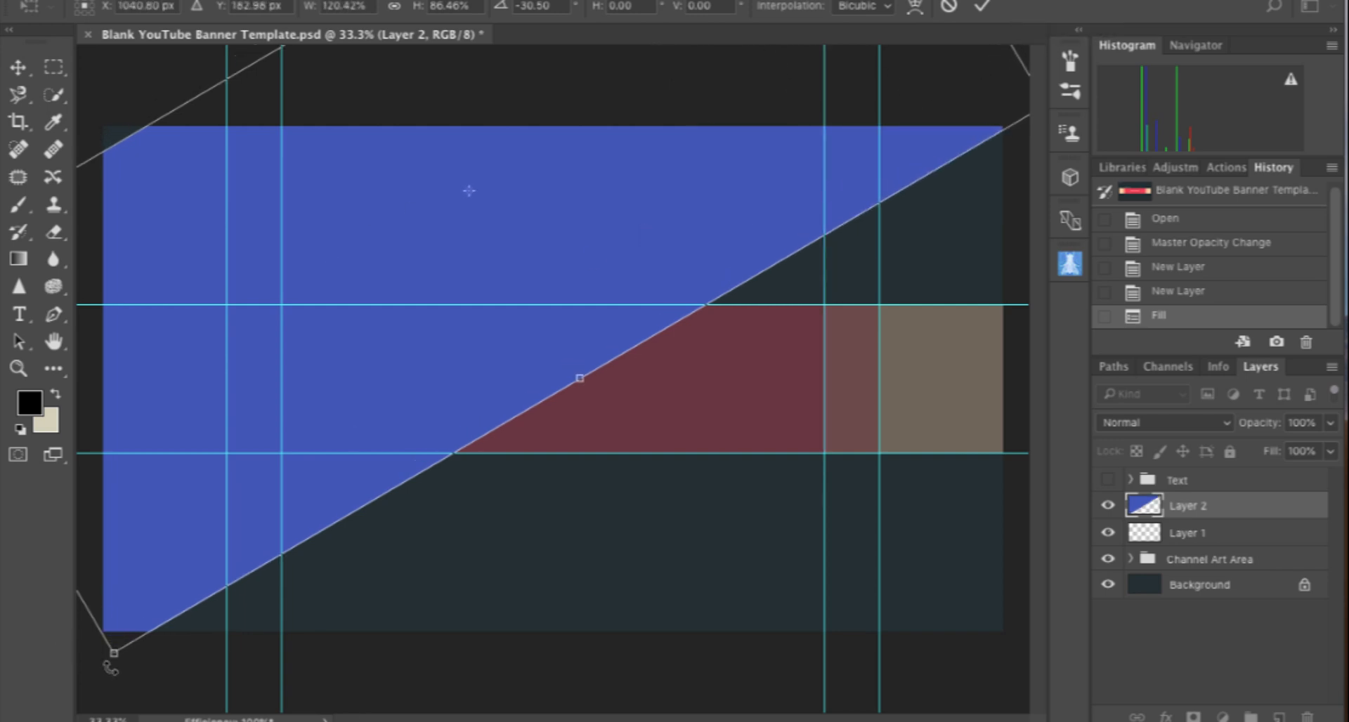
{"action": "left_click_drag", "start_coordinate": [109, 665], "coordinate": [91, 653]}
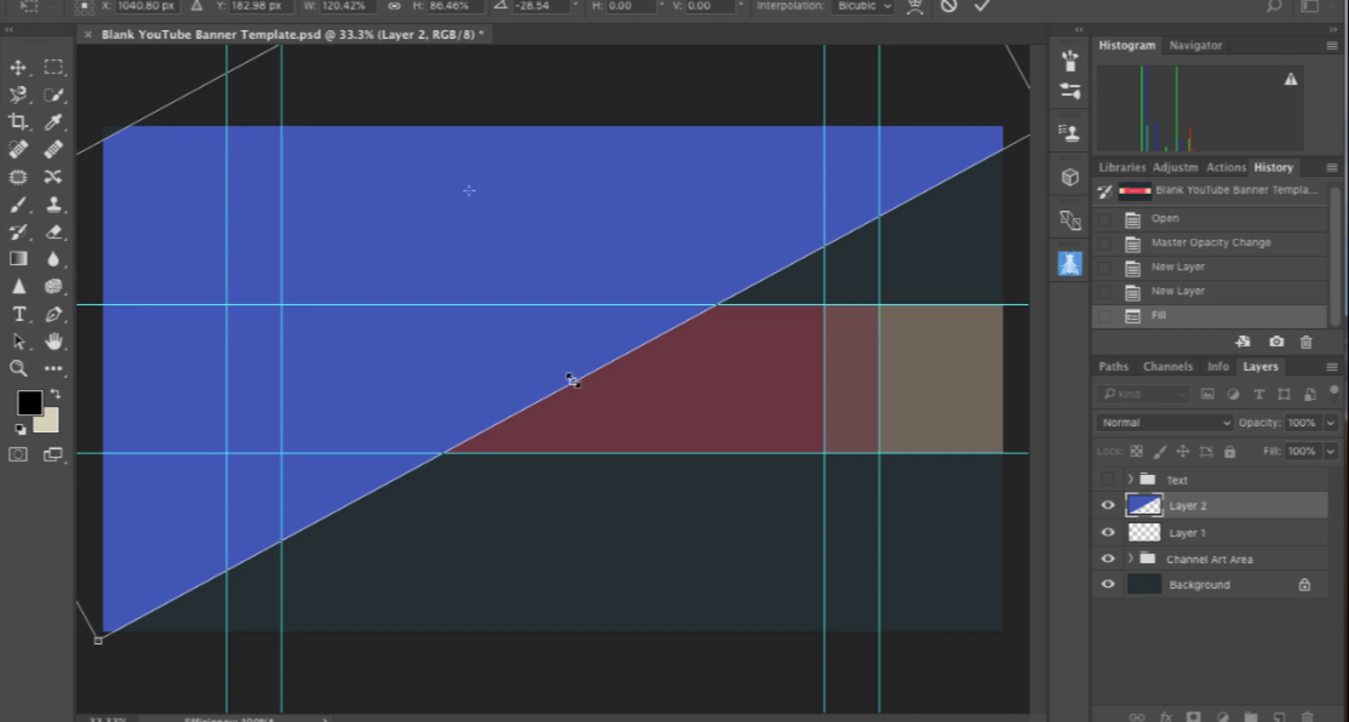
{"action": "left_click_drag", "start_coordinate": [574, 380], "coordinate": [552, 312]}
{"action": "left_click_drag", "start_coordinate": [595, 416], "coordinate": [596, 413]}
{"action": "left_click_drag", "start_coordinate": [631, 300], "coordinate": [612, 307]}
{"action": "left_click", "coordinate": [981, 5]}
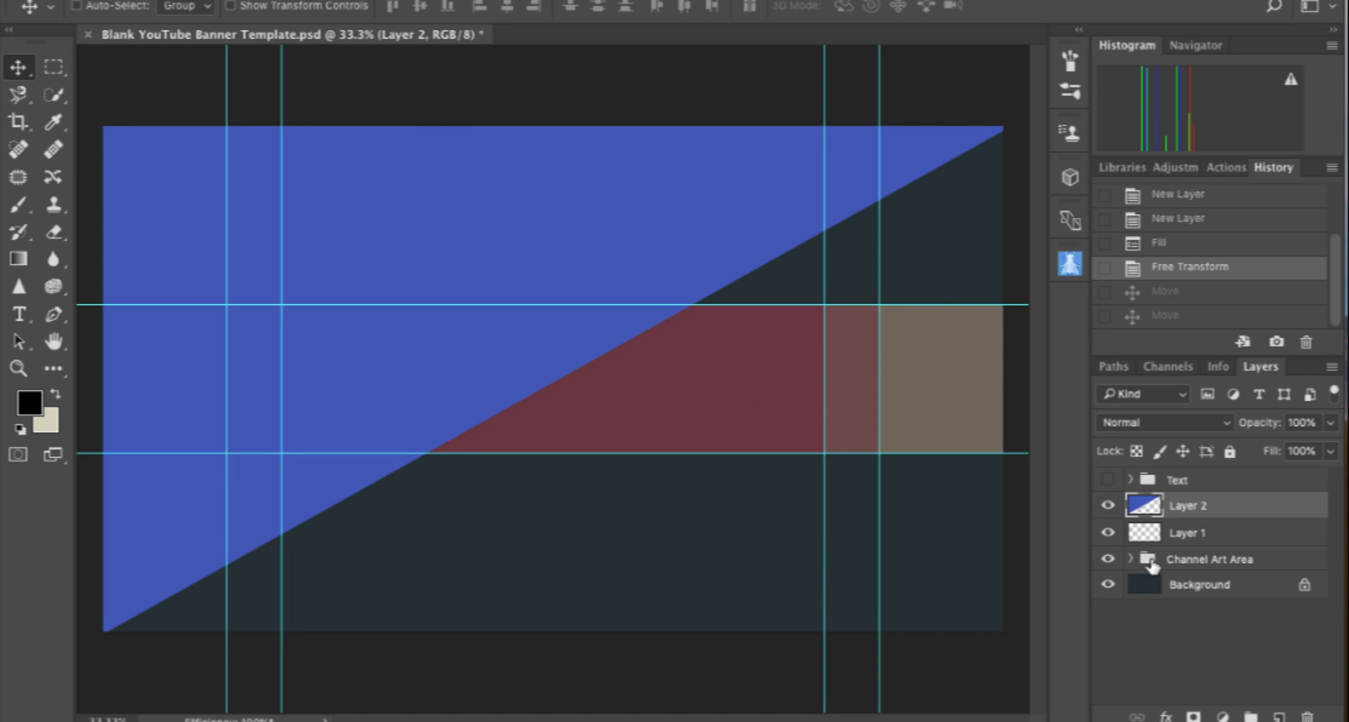
- Fill the empty Layer 1 beneath the blue layer with yellow #f4ca4c
{"action": "left_click", "coordinate": [1150, 536]}
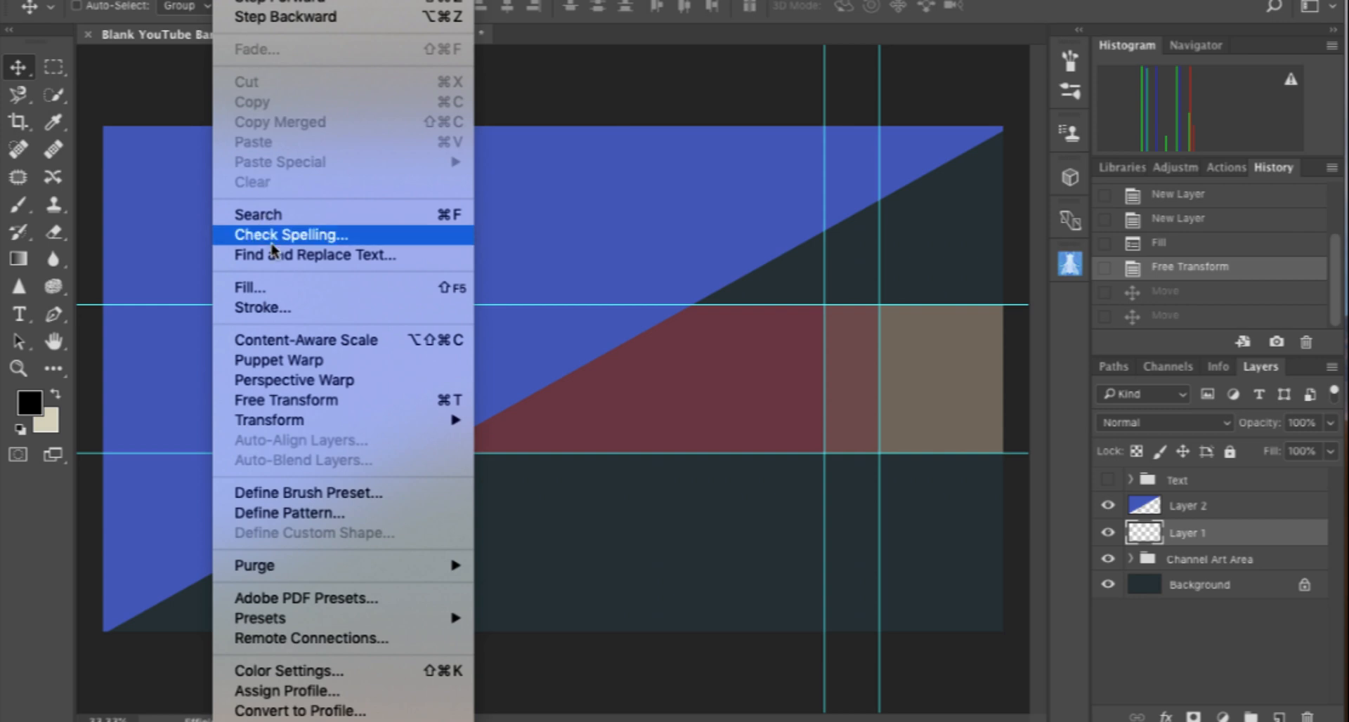
{"action": "left_click", "coordinate": [275, 290]}
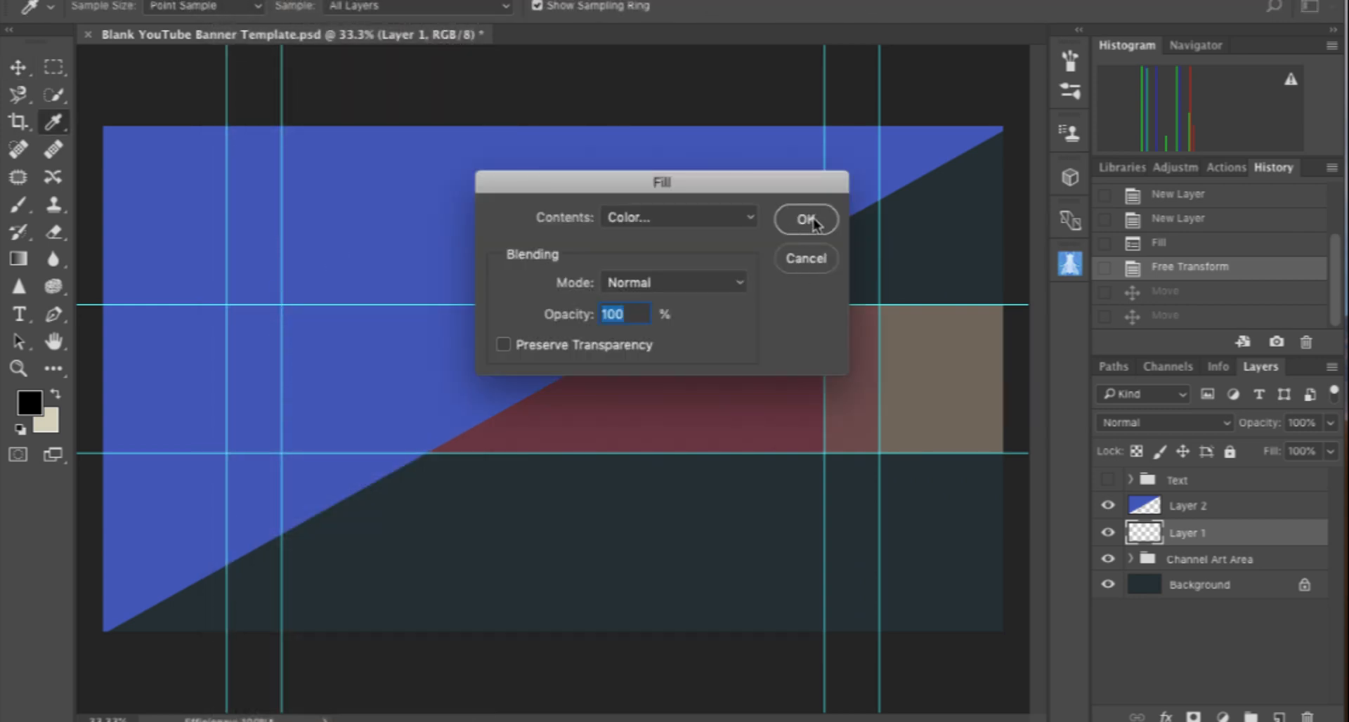
{"action": "left_click", "coordinate": [750, 224]}
{"action": "left_click", "coordinate": [629, 217]}
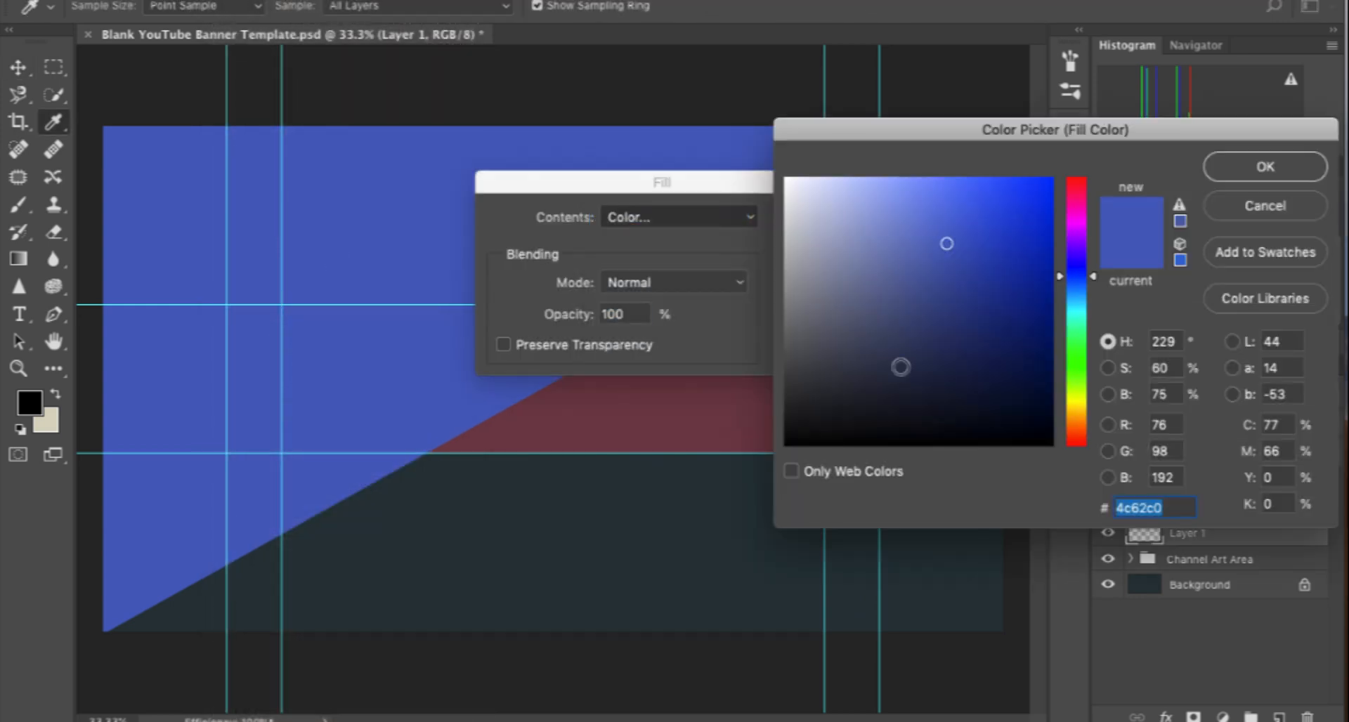
{"action": "left_click", "coordinate": [1078, 231]}
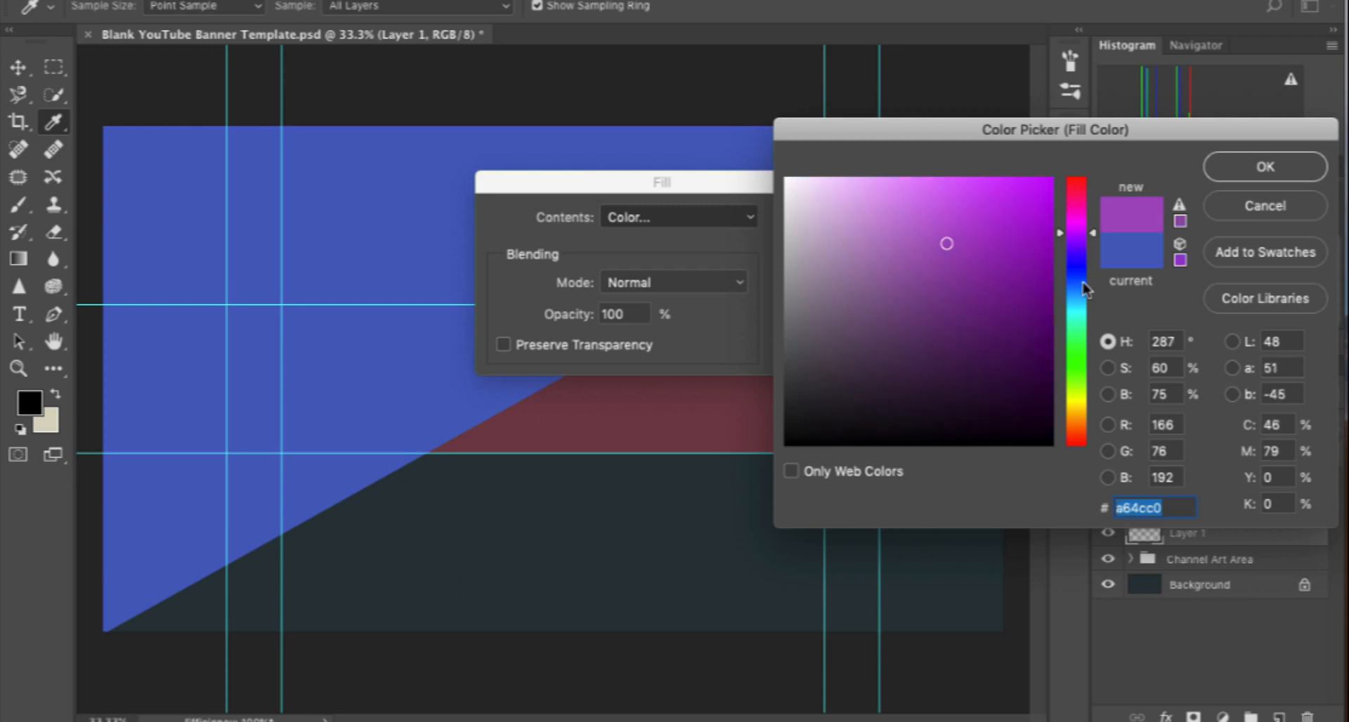
{"action": "left_click", "coordinate": [1076, 393]}
{"action": "left_click", "coordinate": [1076, 413]}
{"action": "left_click", "coordinate": [970, 274]}
{"action": "left_click", "coordinate": [971, 188]}
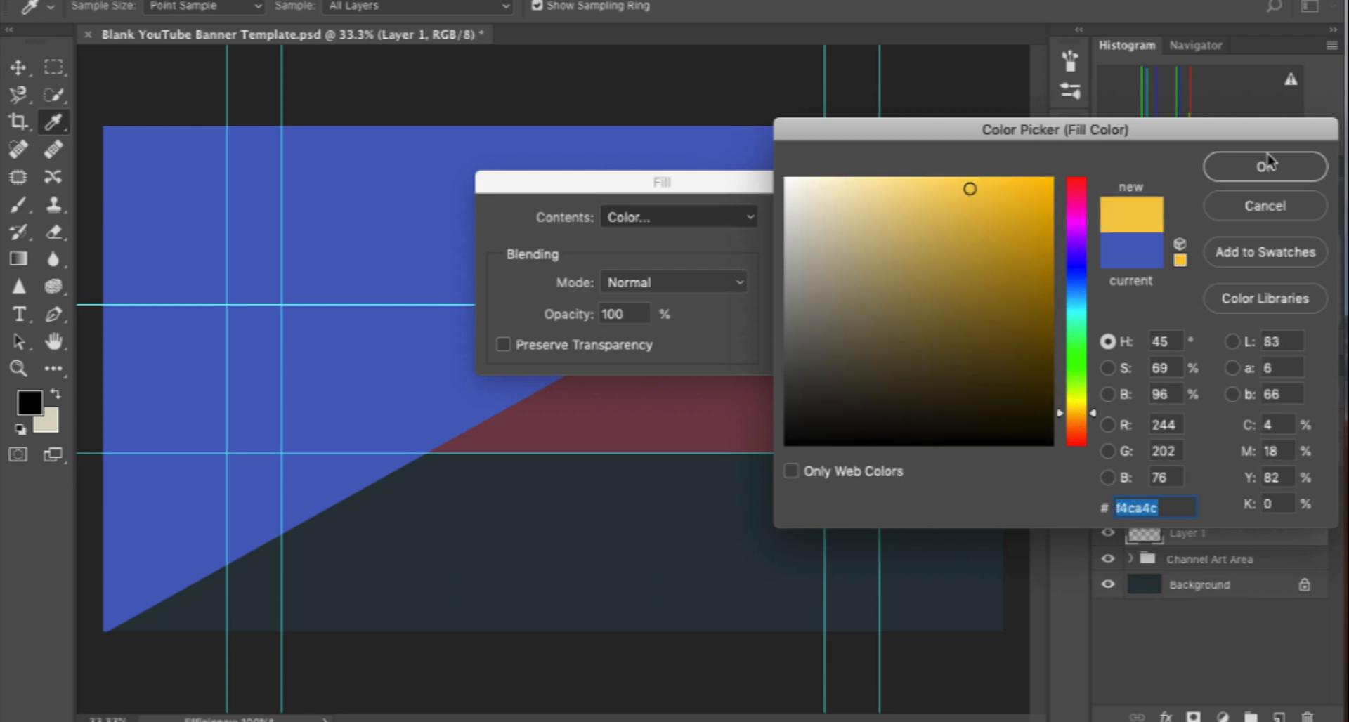
{"action": "left_click", "coordinate": [1267, 161]}
{"action": "left_click", "coordinate": [816, 219]}
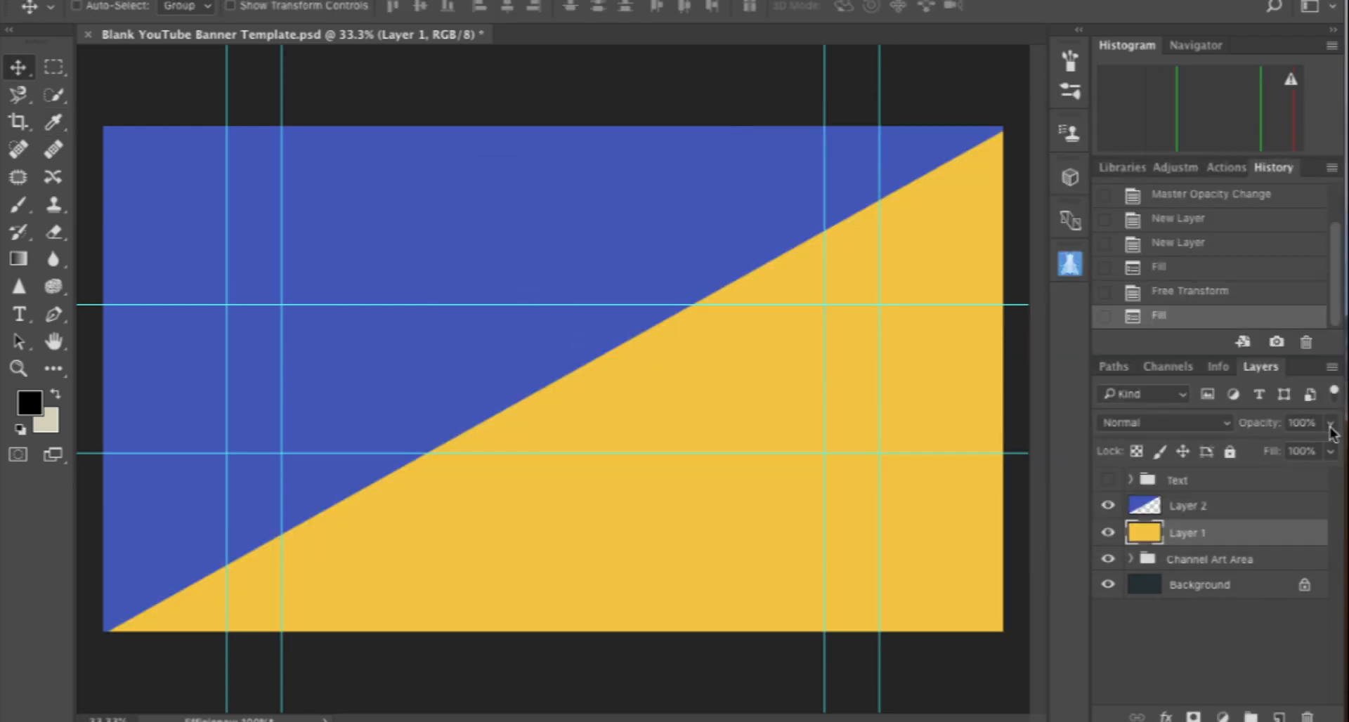
- Move the Channel Art Area group directly above the blue layer and set its opacity to 0%
{"action": "left_click", "coordinate": [1209, 560]}
{"action": "left_click", "coordinate": [1331, 422]}
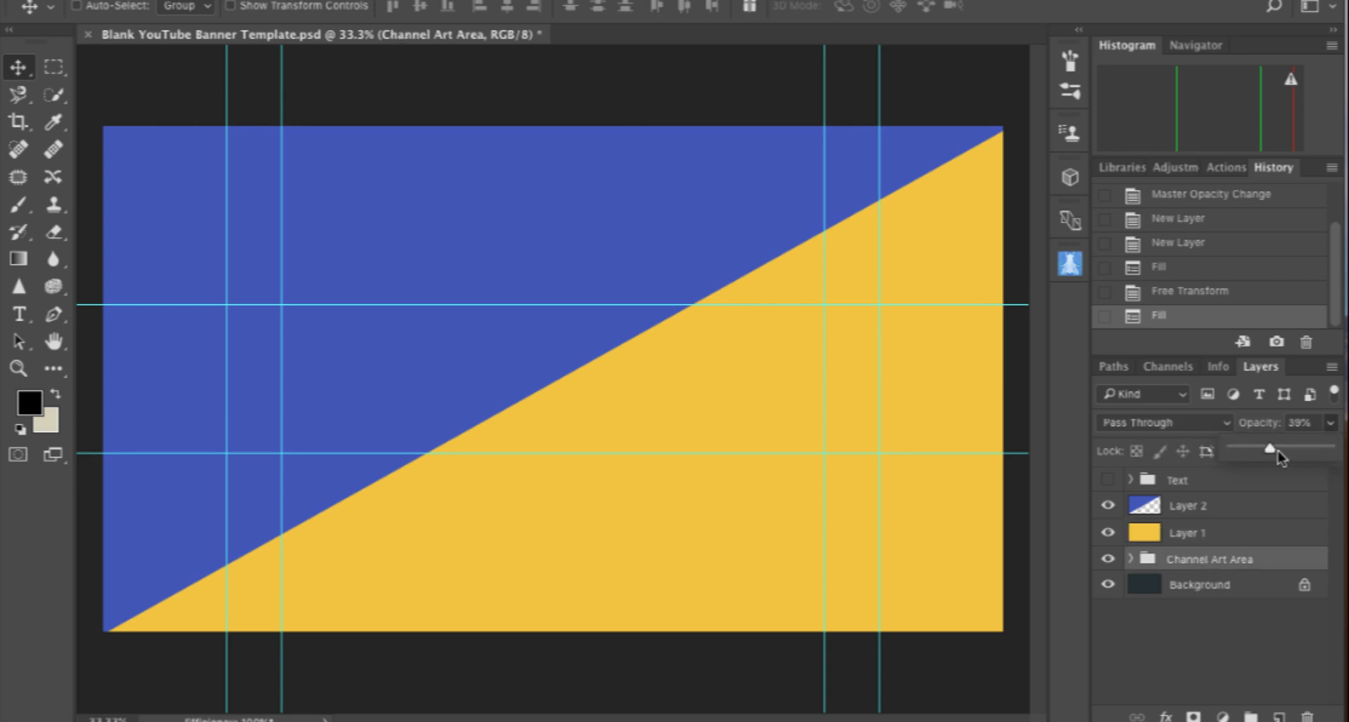
{"action": "left_click_drag", "start_coordinate": [1265, 450], "coordinate": [1304, 450]}
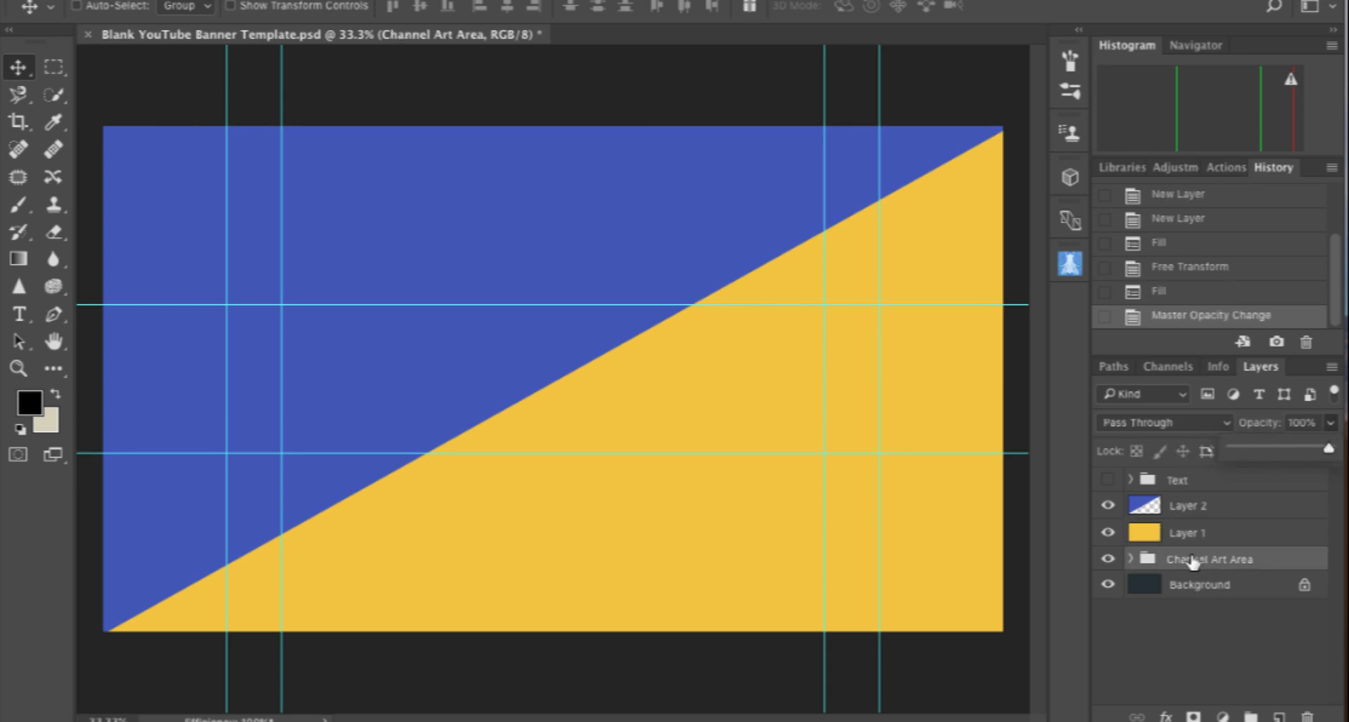
{"action": "left_click_drag", "start_coordinate": [1189, 558], "coordinate": [1185, 486]}
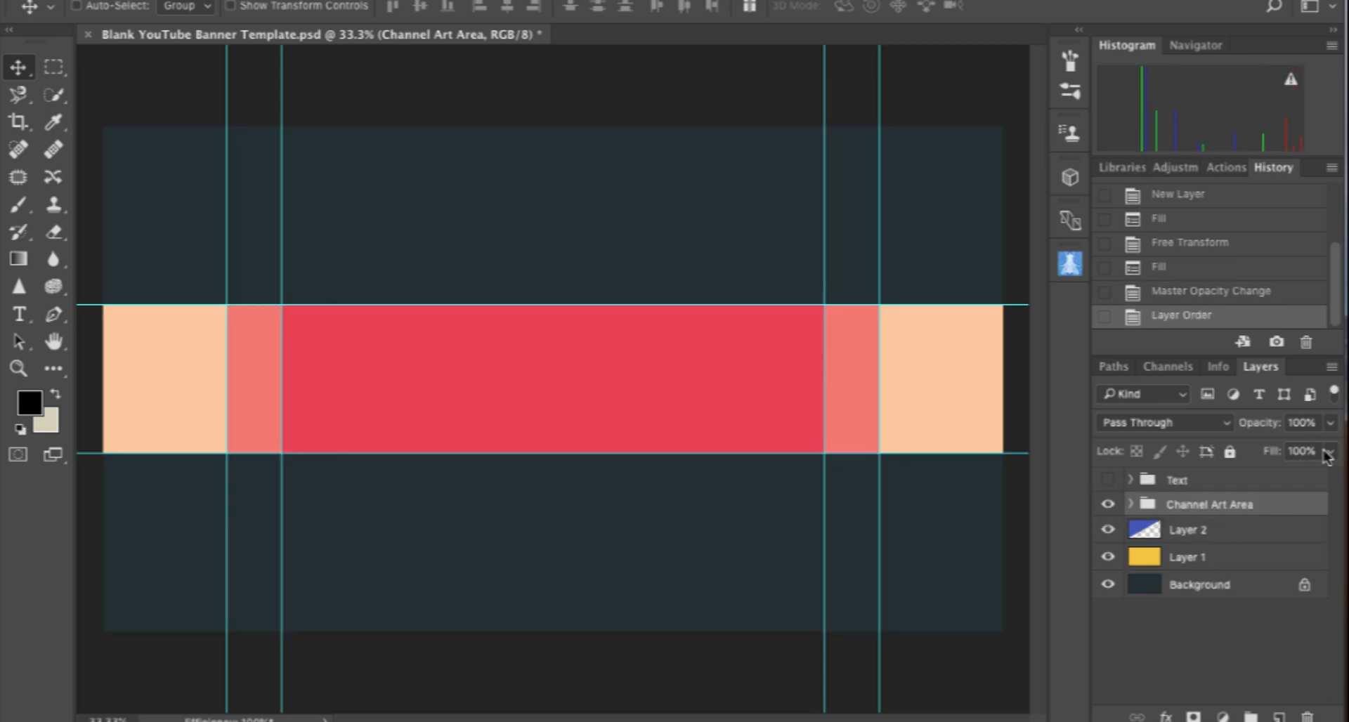
{"action": "left_click", "coordinate": [1330, 452]}
{"action": "left_click_drag", "start_coordinate": [1330, 451], "coordinate": [1231, 454]}
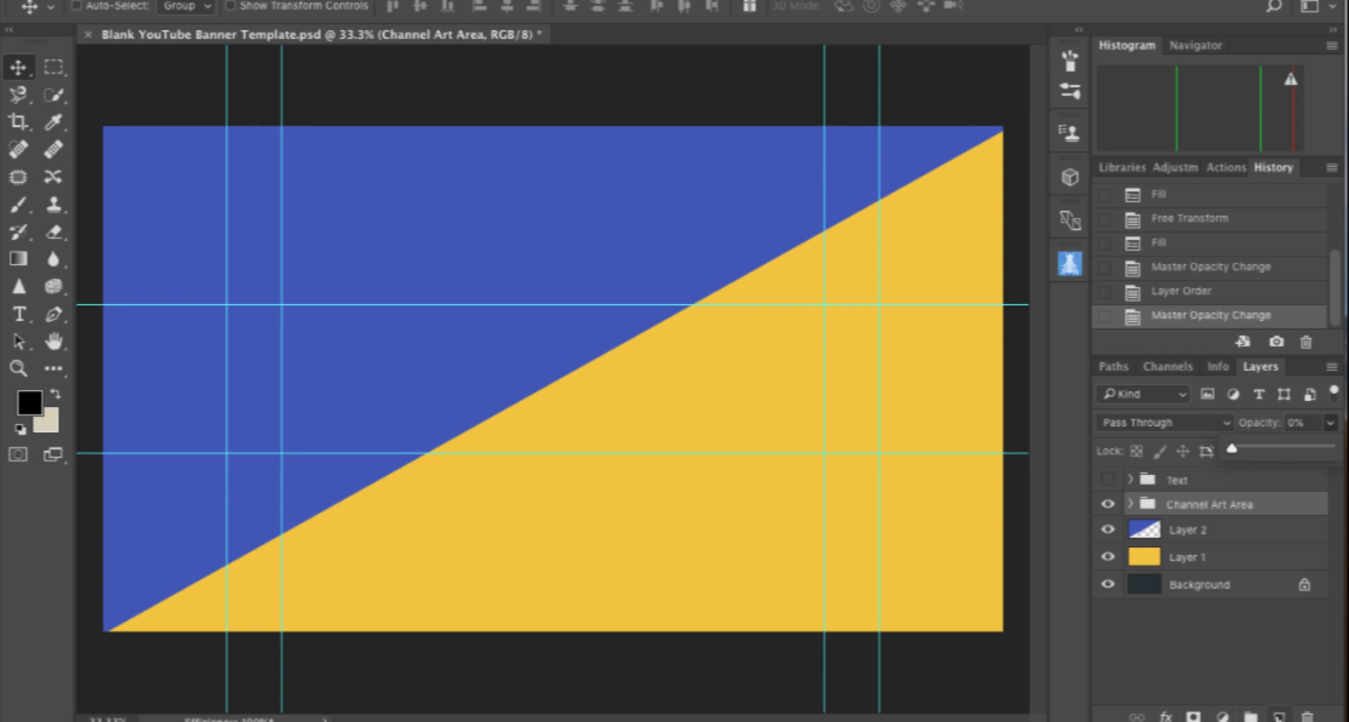
- On a new layer, select a nearly canvas-tall ellipse in the canvas's left part, fill it with off-white and deselect
{"action": "left_click", "coordinate": [1279, 716]}
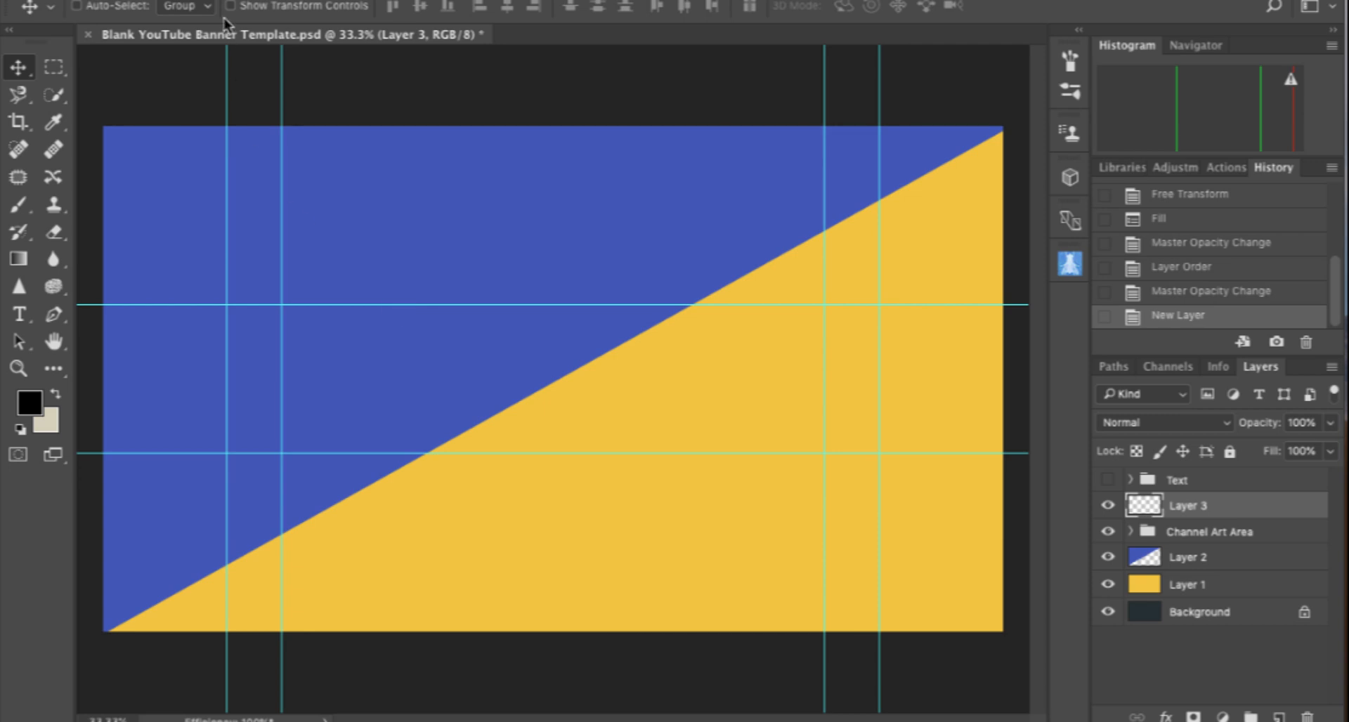
{"action": "left_click", "coordinate": [49, 69]}
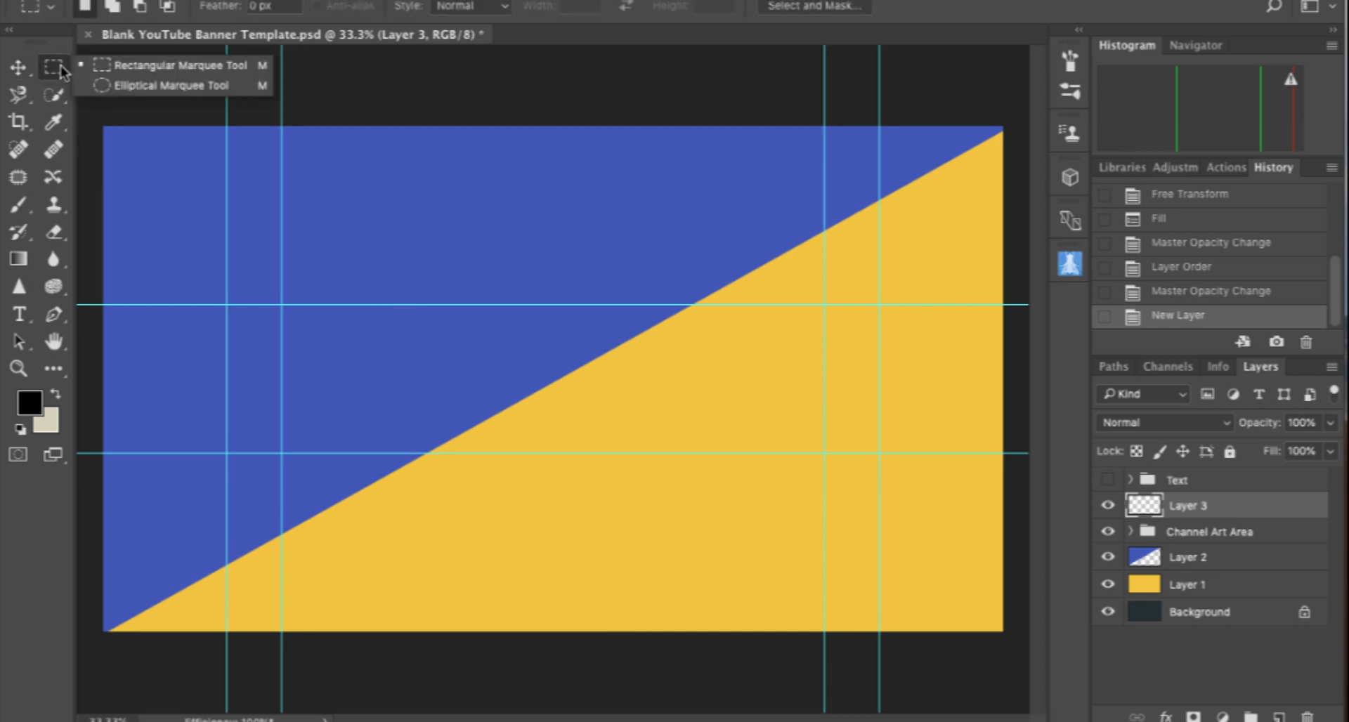
{"action": "left_click", "coordinate": [153, 85]}
{"action": "left_click_drag", "start_coordinate": [175, 132], "coordinate": [497, 628]}
{"action": "left_click", "coordinate": [227, 0]}
{"action": "left_click", "coordinate": [293, 289]}
{"action": "left_click", "coordinate": [650, 217]}
{"action": "left_click", "coordinate": [650, 219]}
{"action": "left_click", "coordinate": [804, 196]}
{"action": "left_click", "coordinate": [1267, 169]}
{"action": "left_click", "coordinate": [807, 219]}
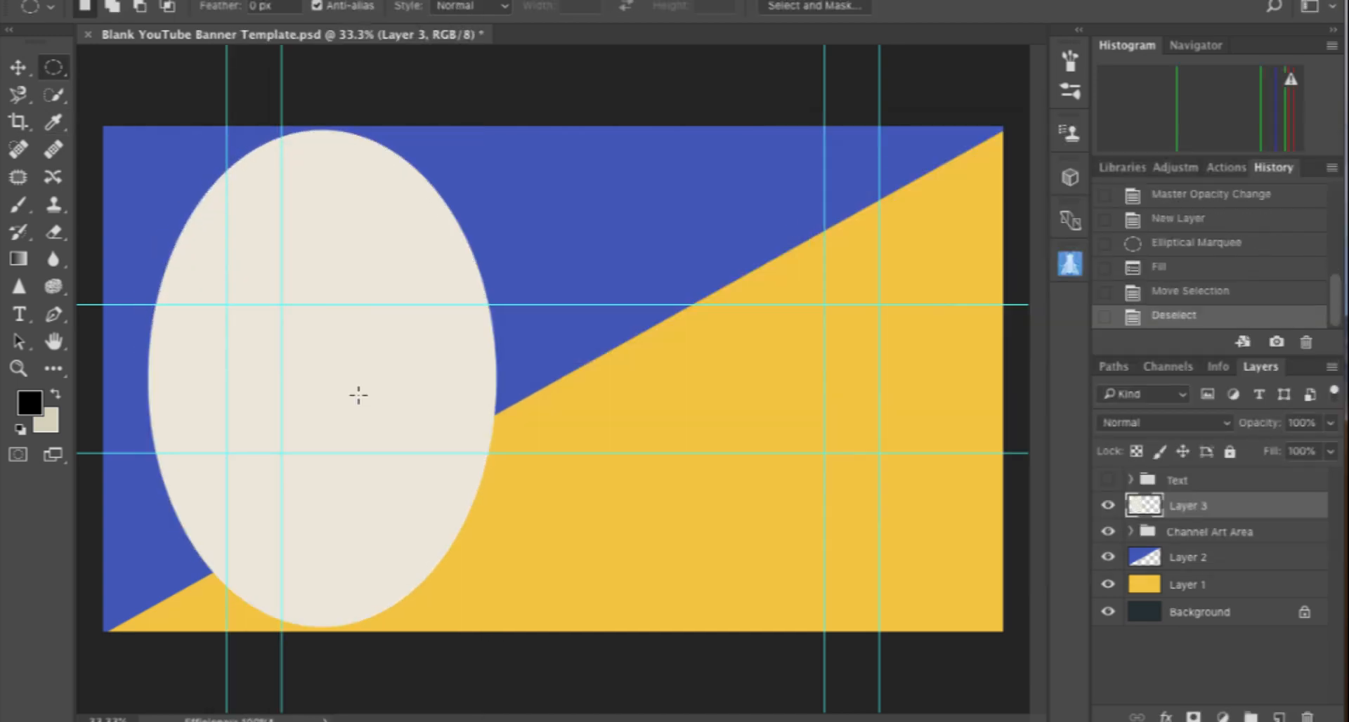
- Shift the off-white ellipse past the canvas's left edge and enlarge it so it spans the full canvas height
{"action": "key", "text": "v"}
{"action": "left_click_drag", "start_coordinate": [358, 394], "coordinate": [201, 396]}
{"action": "key", "text": "super+t"}
{"action": "left_click_drag", "start_coordinate": [334, 130], "coordinate": [368, 82]}
{"action": "key", "text": "Return"}
{"action": "left_click_drag", "start_coordinate": [225, 338], "coordinate": [225, 361]}
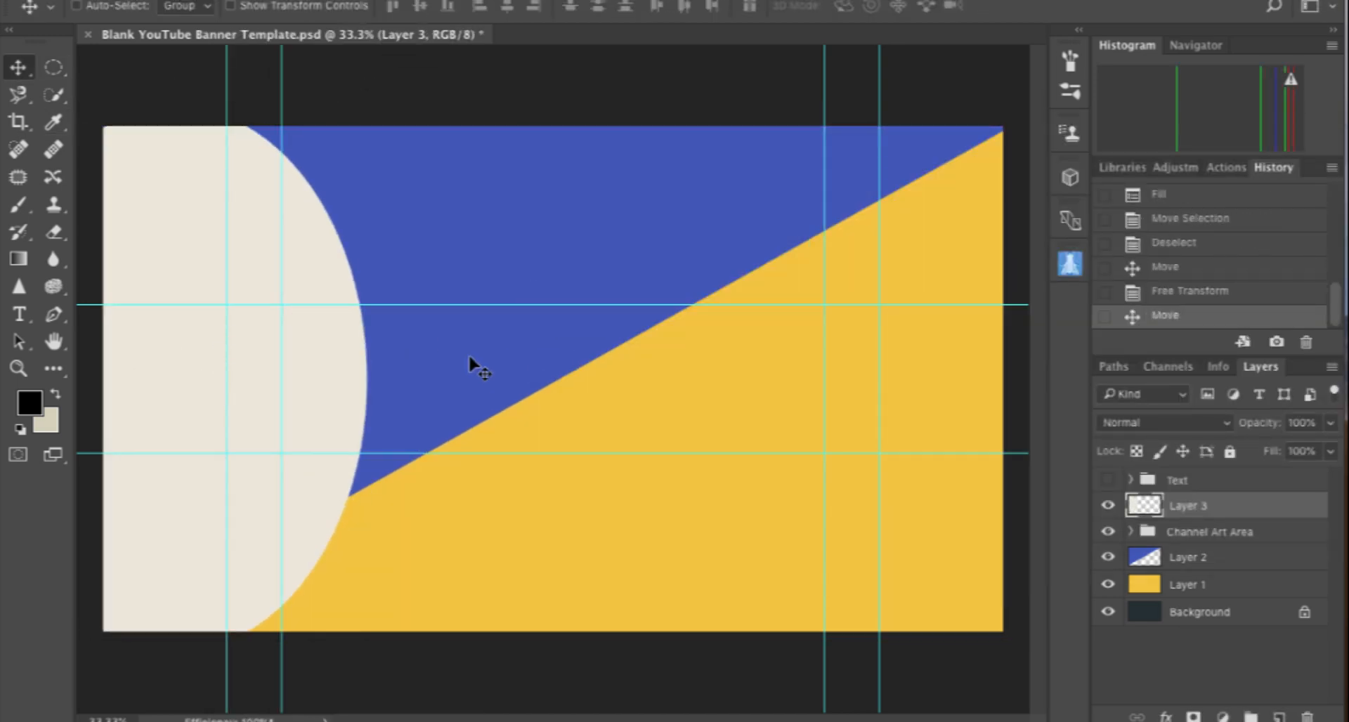
- Add the text "company name" in black Britannic Bold at 150 px over the diagonal background
{"action": "key", "text": "t"}
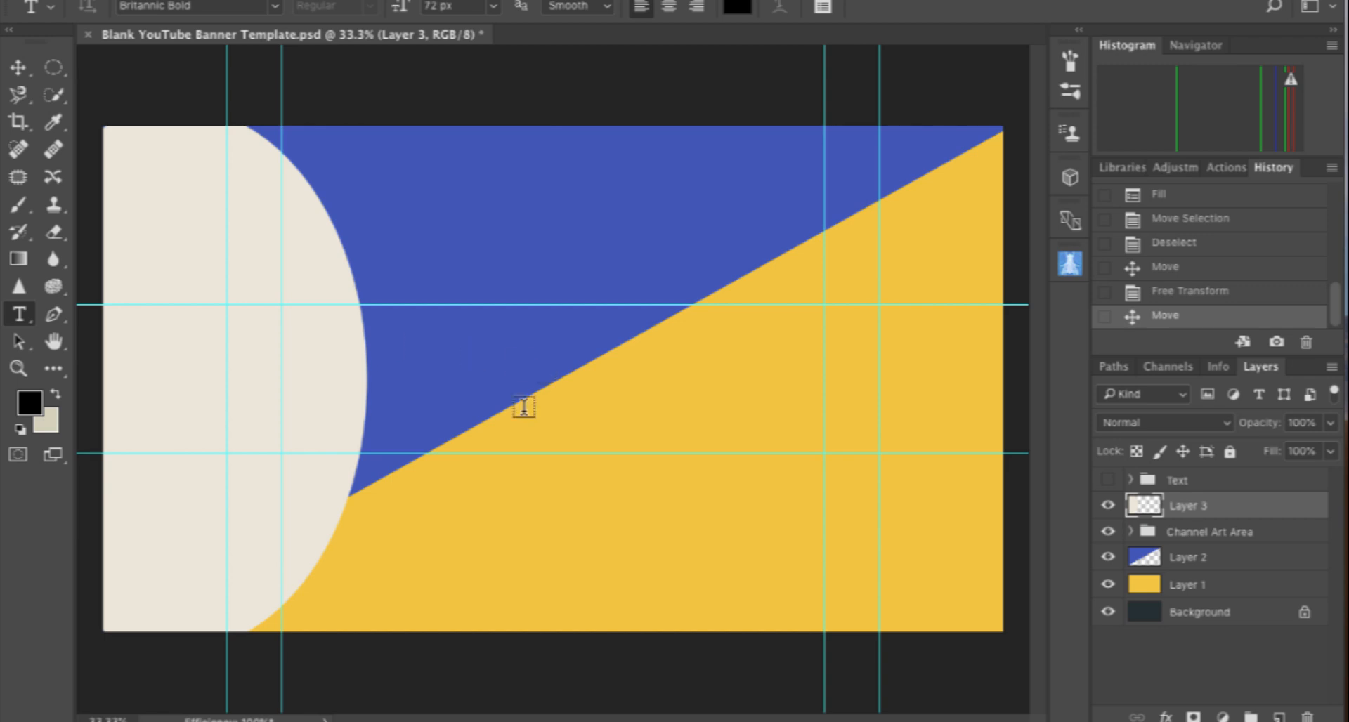
{"action": "left_click", "coordinate": [436, 340]}
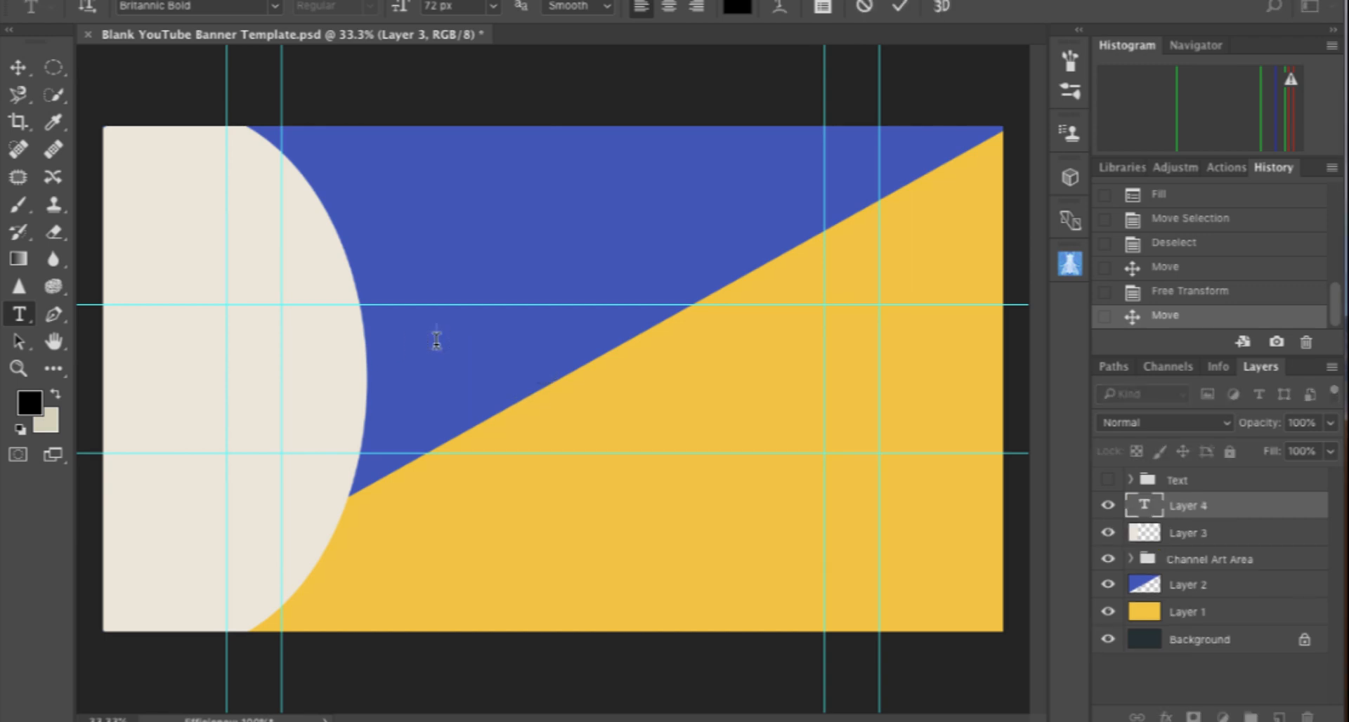
{"action": "type", "text": "company name"}
{"action": "left_click_drag", "start_coordinate": [623, 363], "coordinate": [729, 363]}
{"action": "key", "text": "super+a"}
{"action": "left_click_drag", "start_coordinate": [401, 7], "coordinate": [436, 7]}
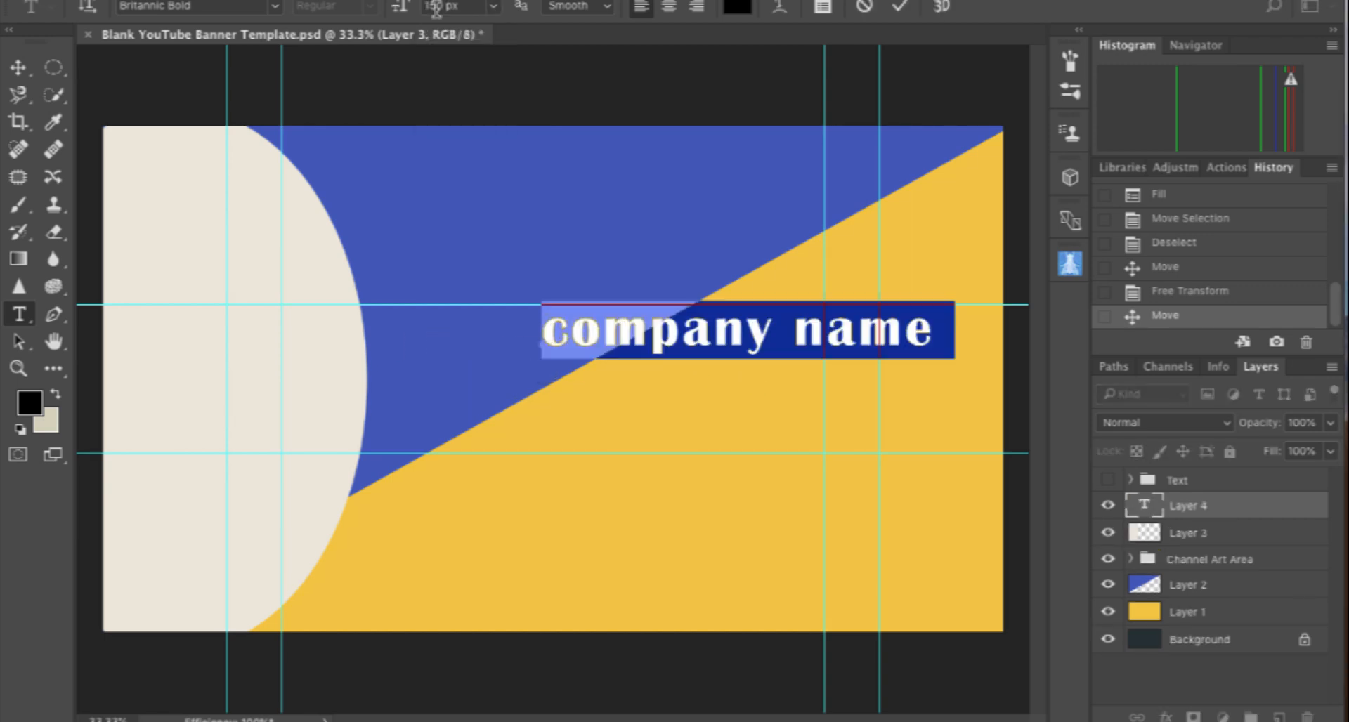
- Position the company name text just right of the off-white shape, between the two horizontal guides, and commit it
{"action": "left_click_drag", "start_coordinate": [598, 366], "coordinate": [440, 378]}
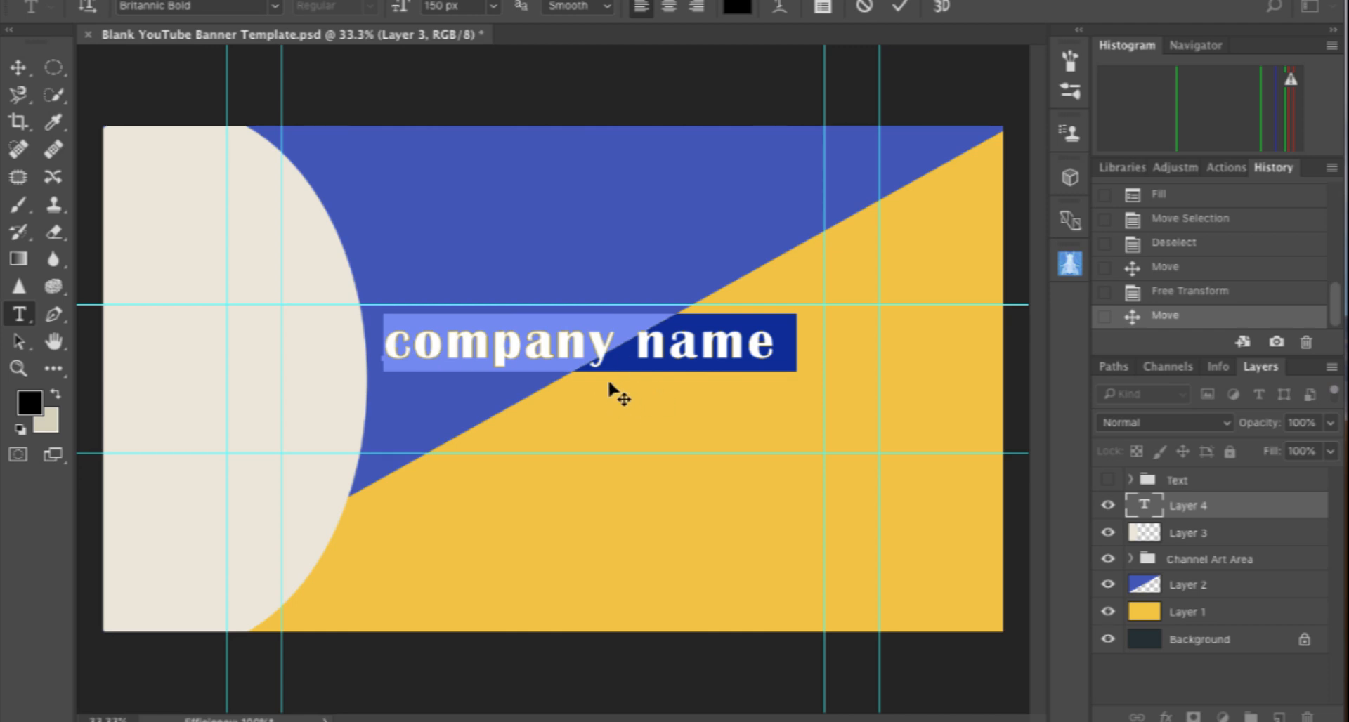
{"action": "left_click_drag", "start_coordinate": [670, 391], "coordinate": [685, 394]}
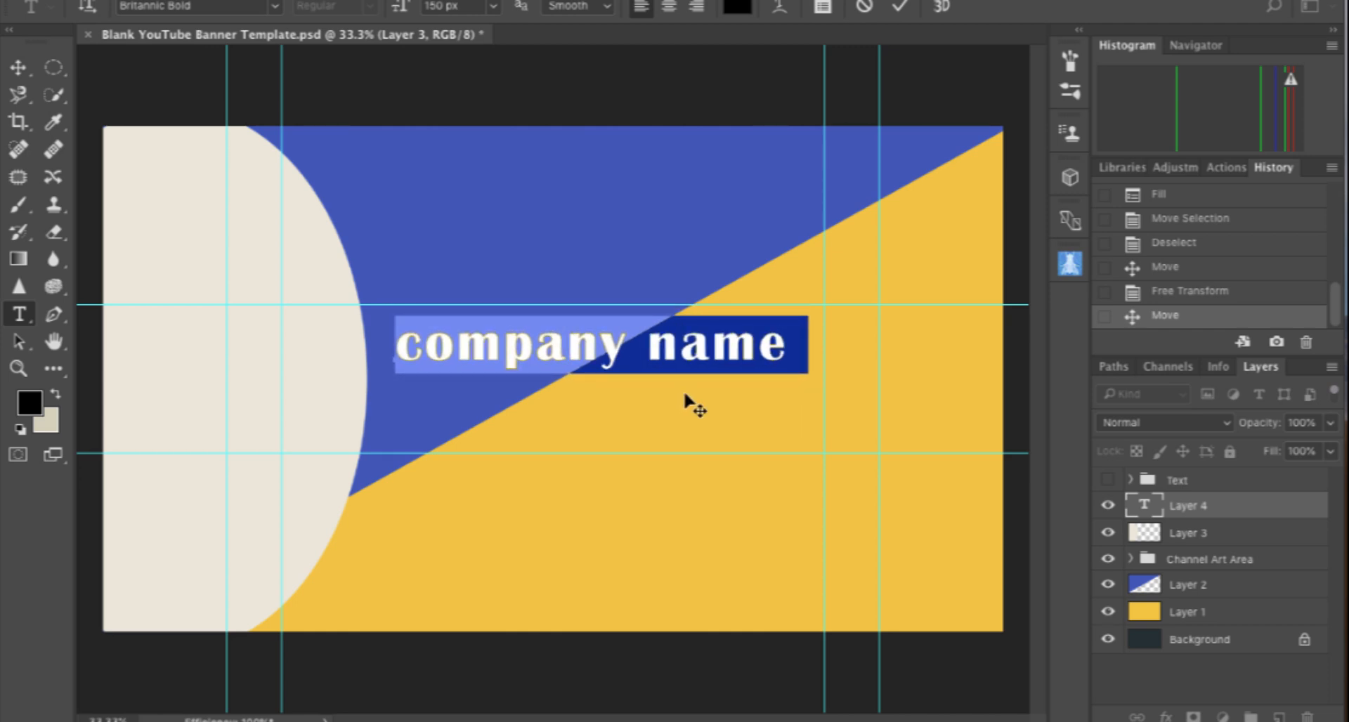
{"action": "left_click", "coordinate": [900, 7]}
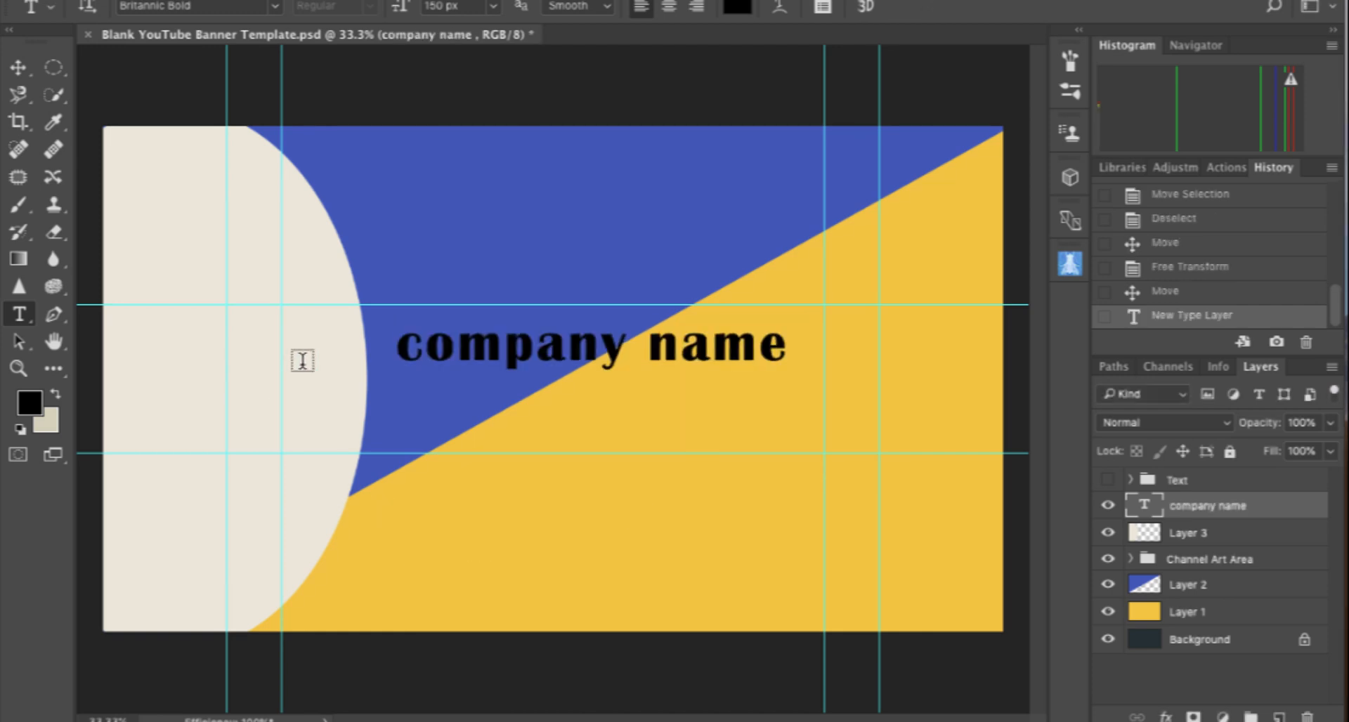
- Select a rectangle tightly around the company name text and add a new layer above it
{"action": "left_click", "coordinate": [55, 68]}
{"action": "right_click", "coordinate": [55, 67]}
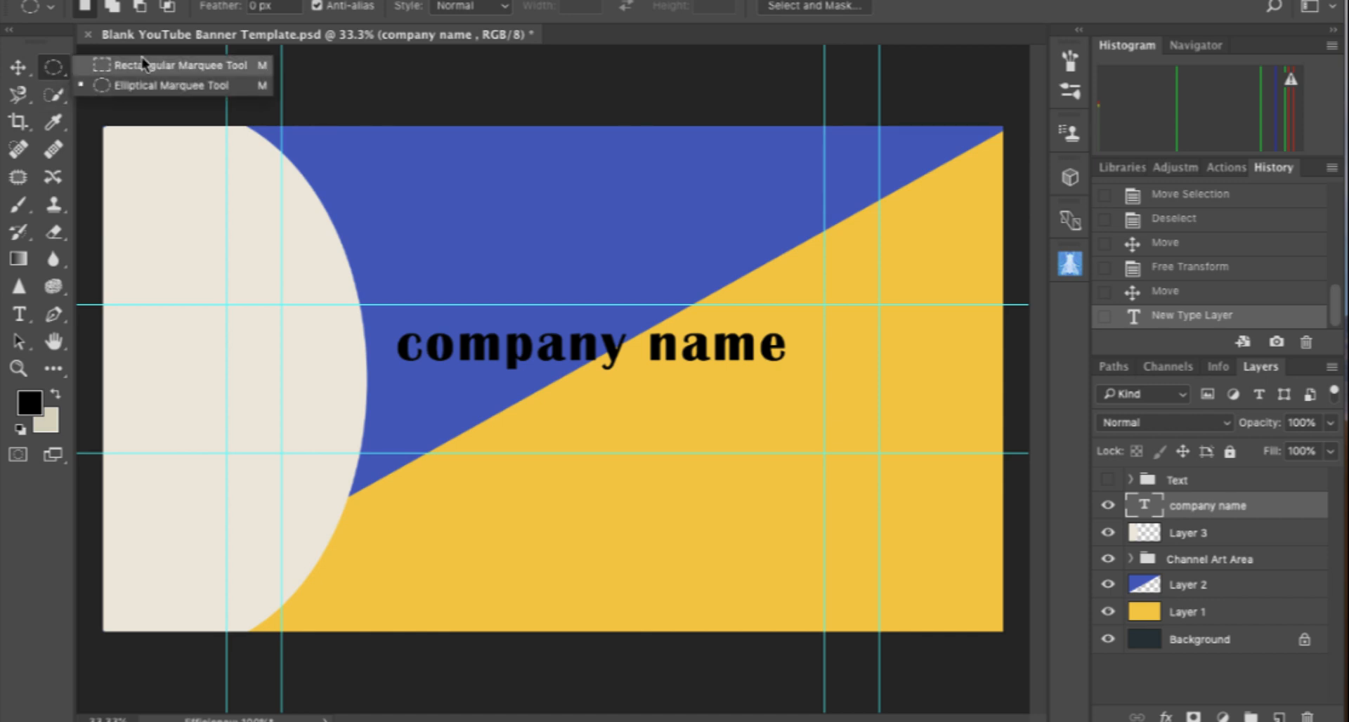
{"action": "left_click", "coordinate": [140, 65]}
{"action": "left_click_drag", "start_coordinate": [392, 324], "coordinate": [793, 372]}
{"action": "key", "text": "ctrl+shift+alt+n"}
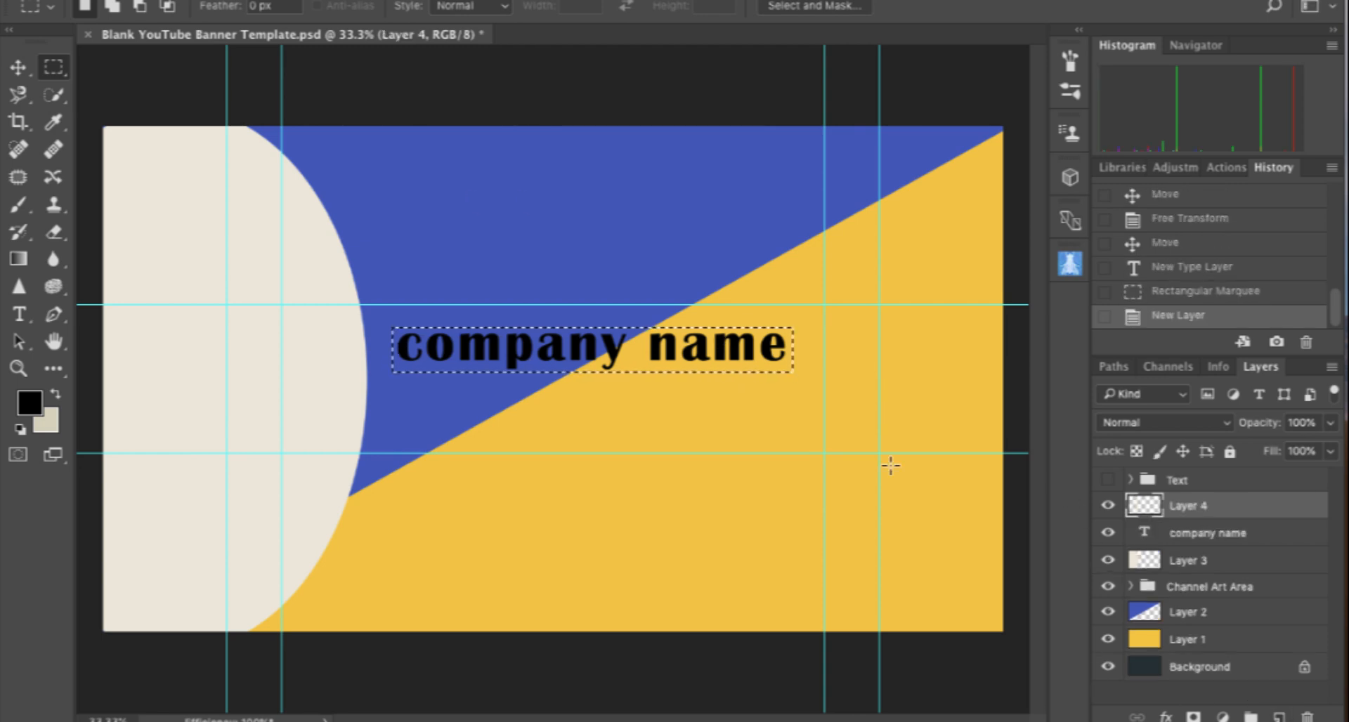
- Stroke the rectangular selection with a 10 px red line, location Center, and deselect
{"action": "left_click", "coordinate": [196, 1]}
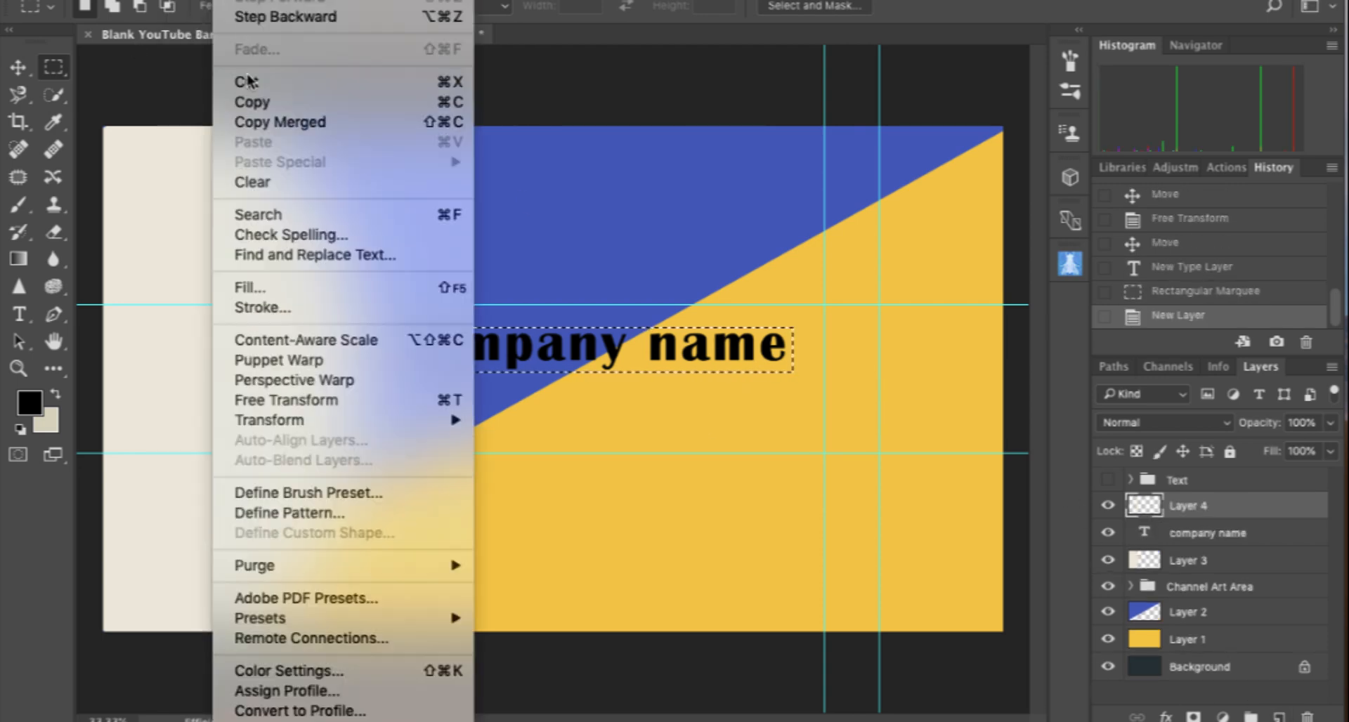
{"action": "left_click", "coordinate": [256, 305]}
{"action": "left_click", "coordinate": [617, 273]}
{"action": "left_click", "coordinate": [998, 202]}
{"action": "left_click", "coordinate": [1265, 166]}
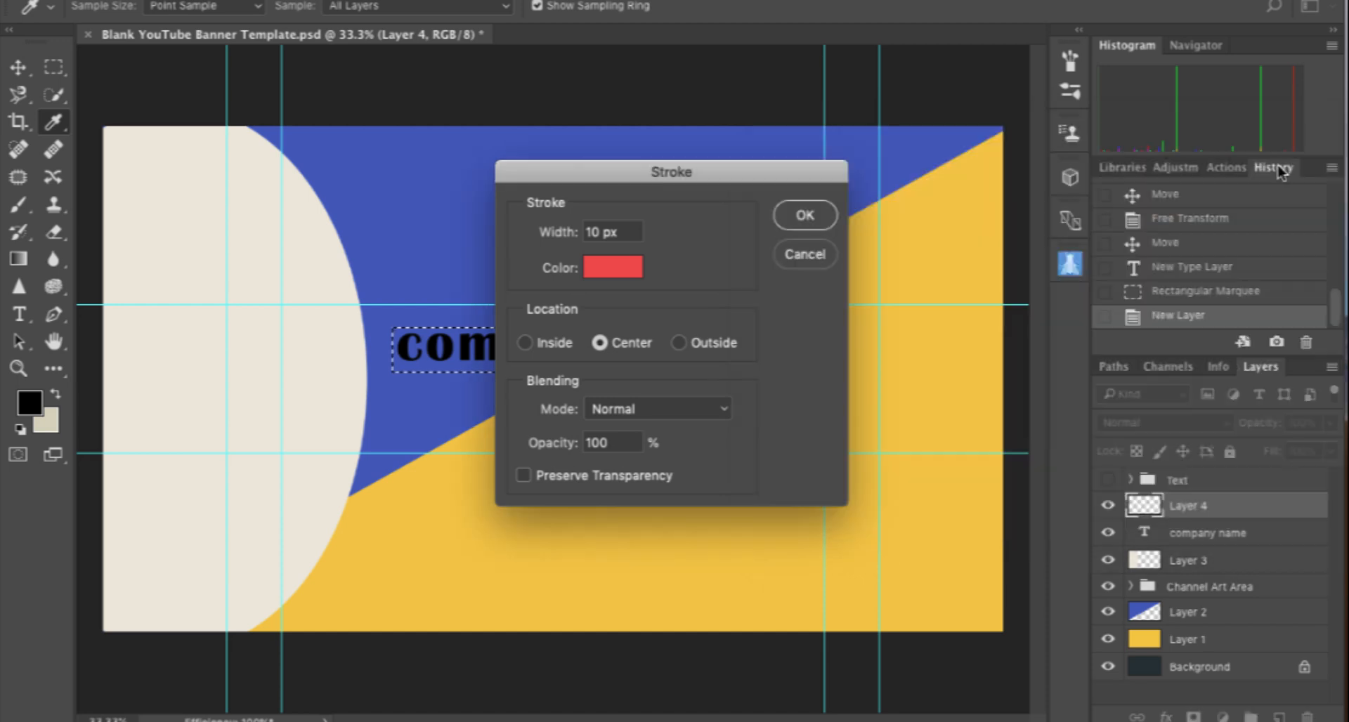
{"action": "left_click", "coordinate": [801, 214]}
{"action": "key", "text": "ctrl+d"}
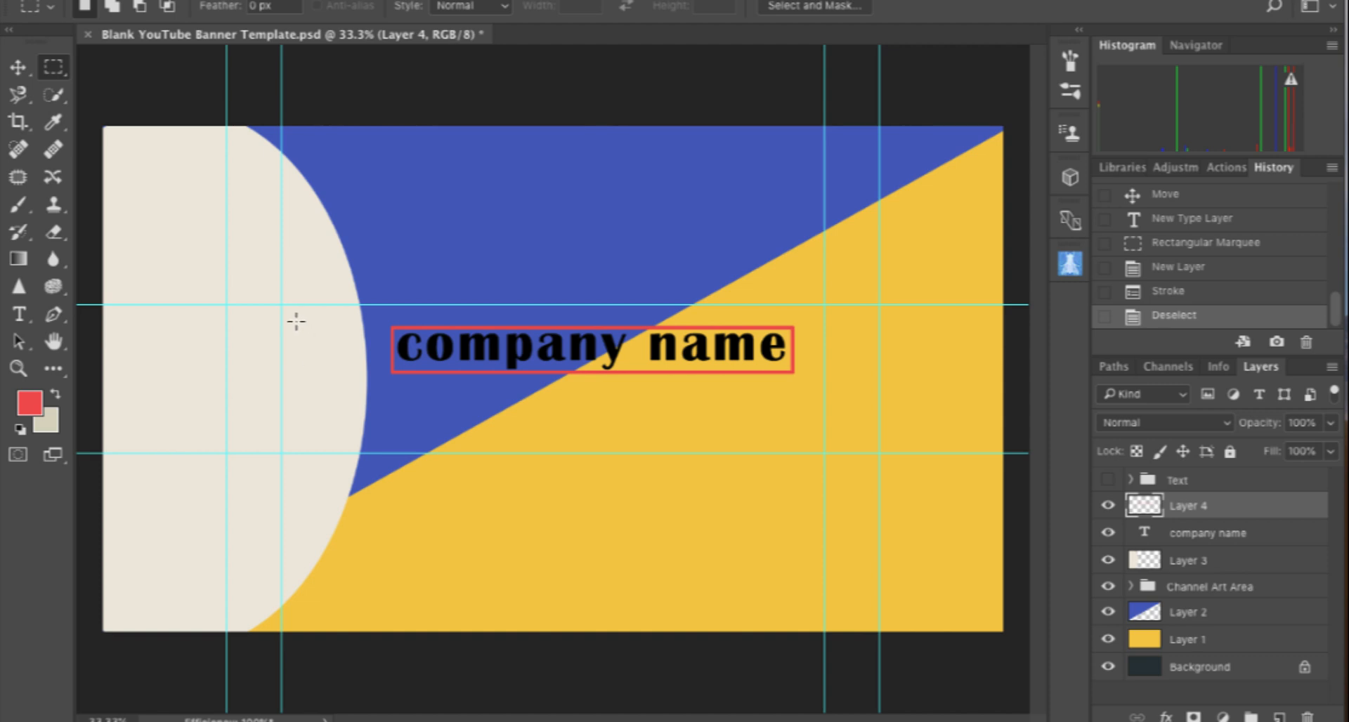
- Move the Channel Art Area group directly below the Text group and preview it at 63% opacity before fading it out again
{"action": "left_click_drag", "start_coordinate": [291, 311], "coordinate": [371, 453]}
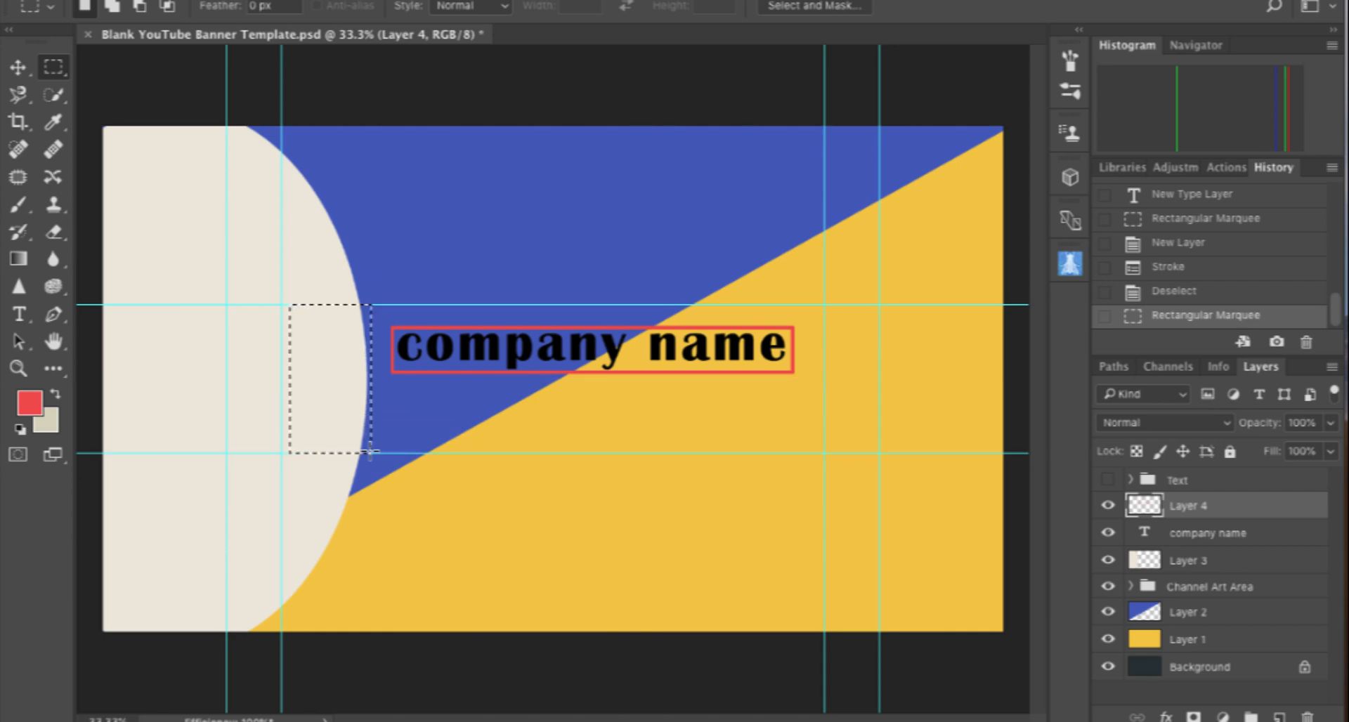
{"action": "key", "text": "ctrl+d"}
{"action": "left_click_drag", "start_coordinate": [1192, 597], "coordinate": [1185, 492]}
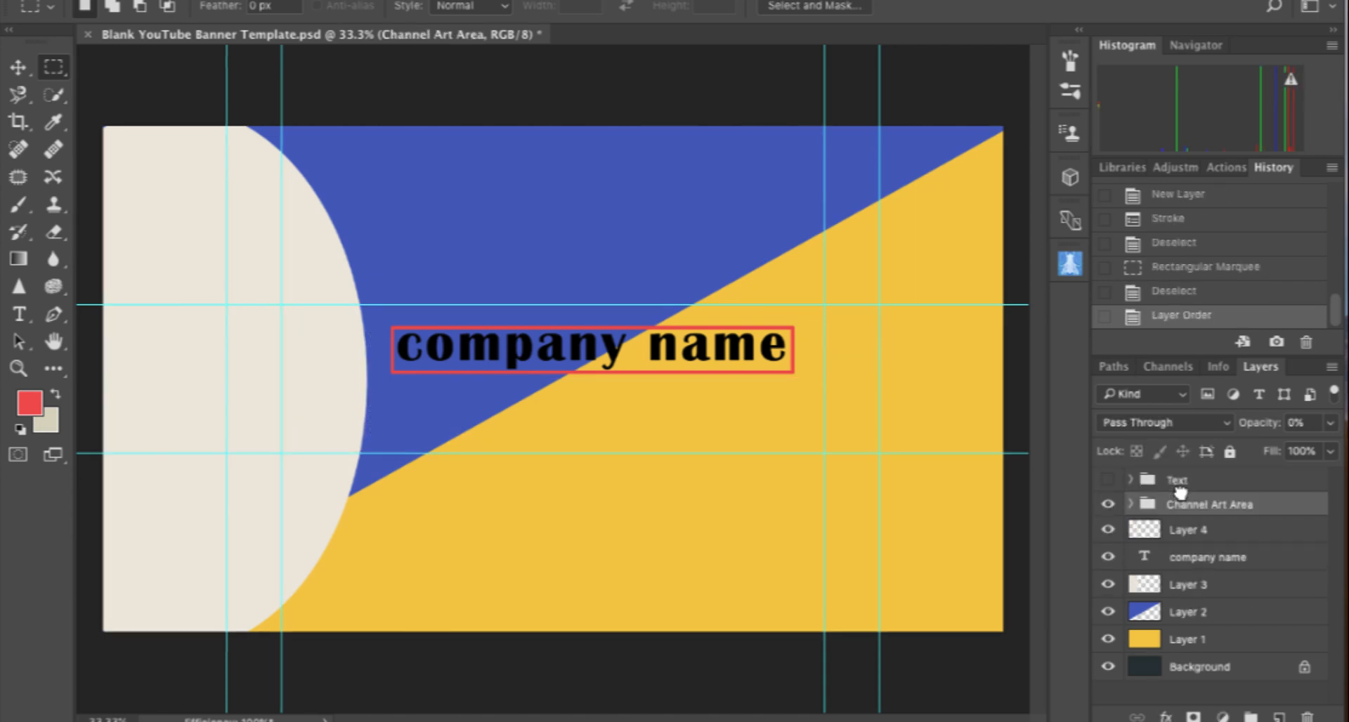
{"action": "left_click", "coordinate": [1329, 428]}
{"action": "left_click_drag", "start_coordinate": [1232, 453], "coordinate": [1293, 450]}
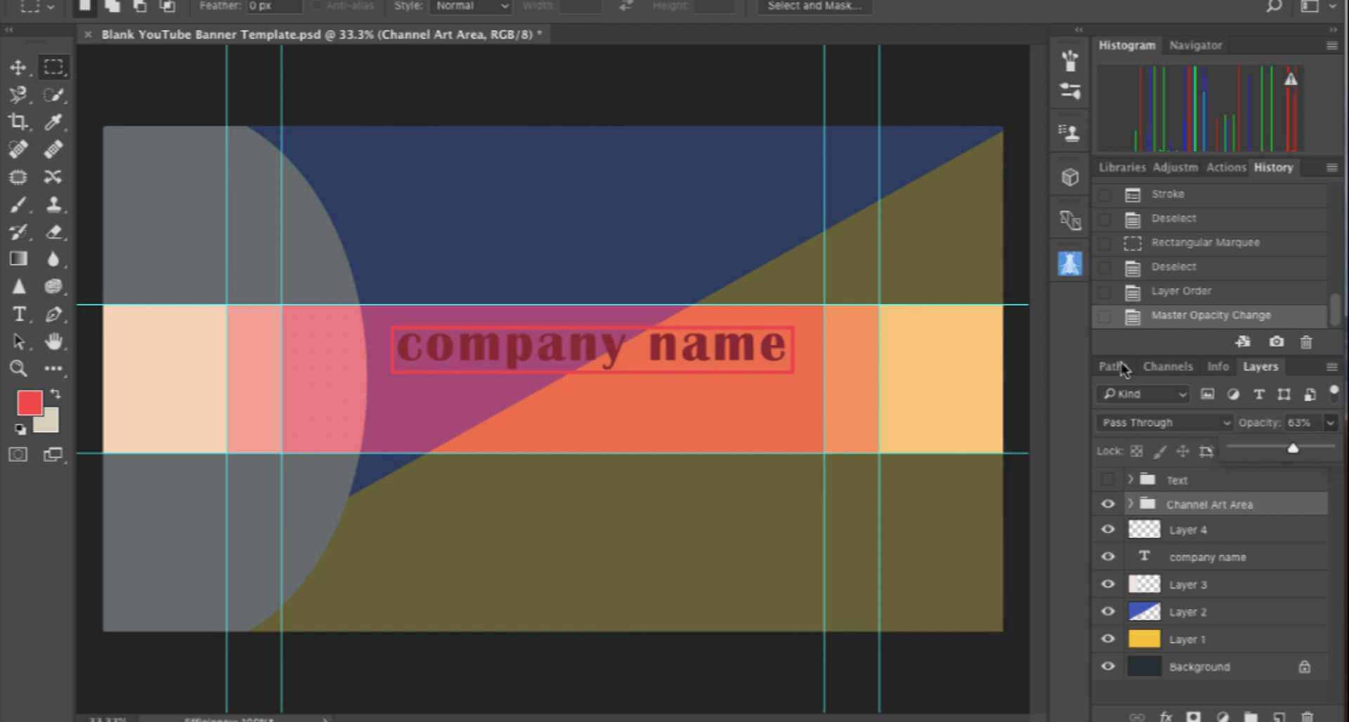
{"action": "left_click_drag", "start_coordinate": [1294, 450], "coordinate": [1342, 450]}
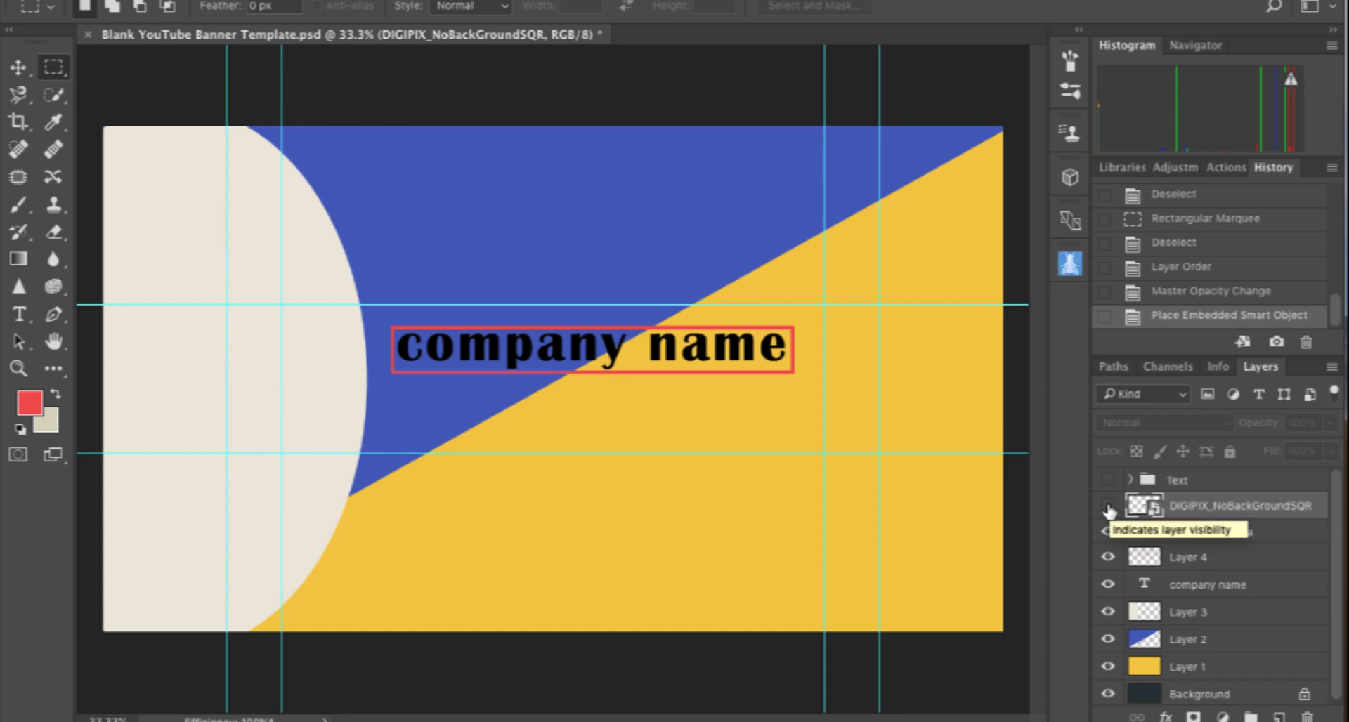
- Show the DIGIPIX logo layer and free-transform it: move it beside the company name's left end and enlarge it to about 204%
{"action": "left_click", "coordinate": [1108, 506]}
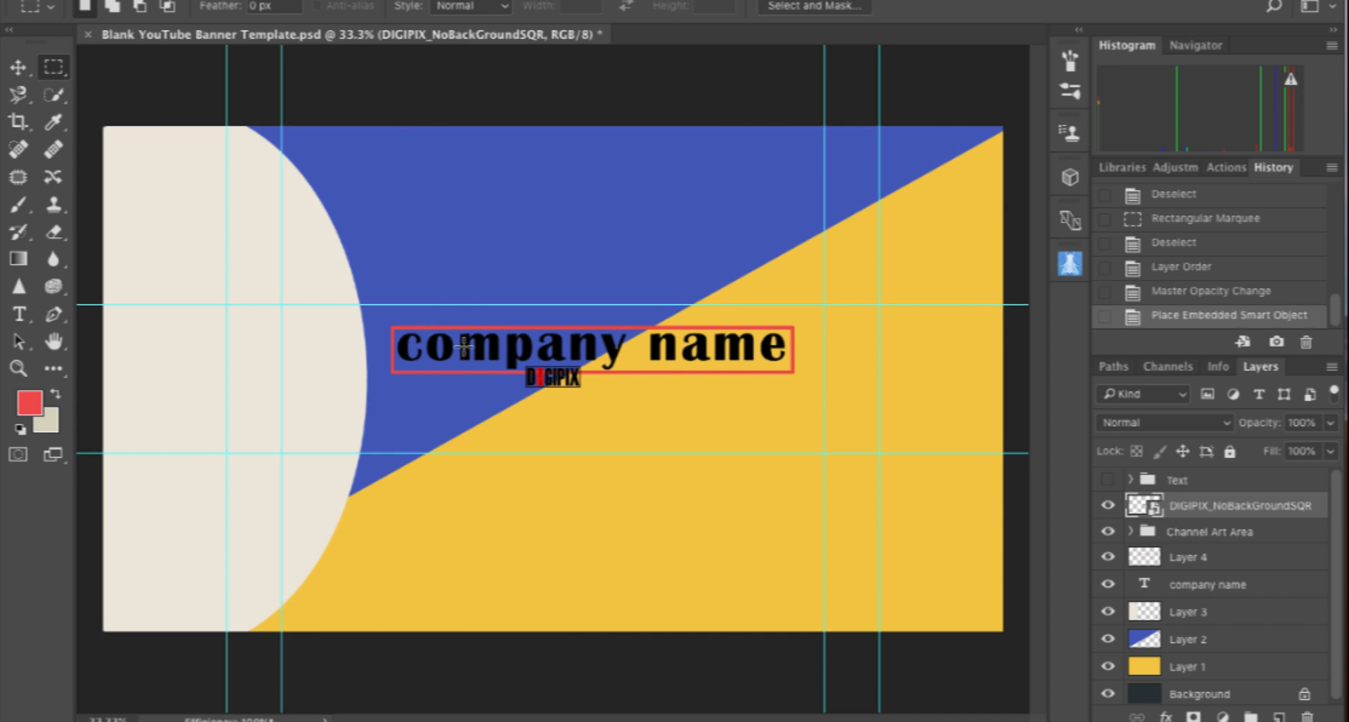
{"action": "key", "text": "ctrl+t"}
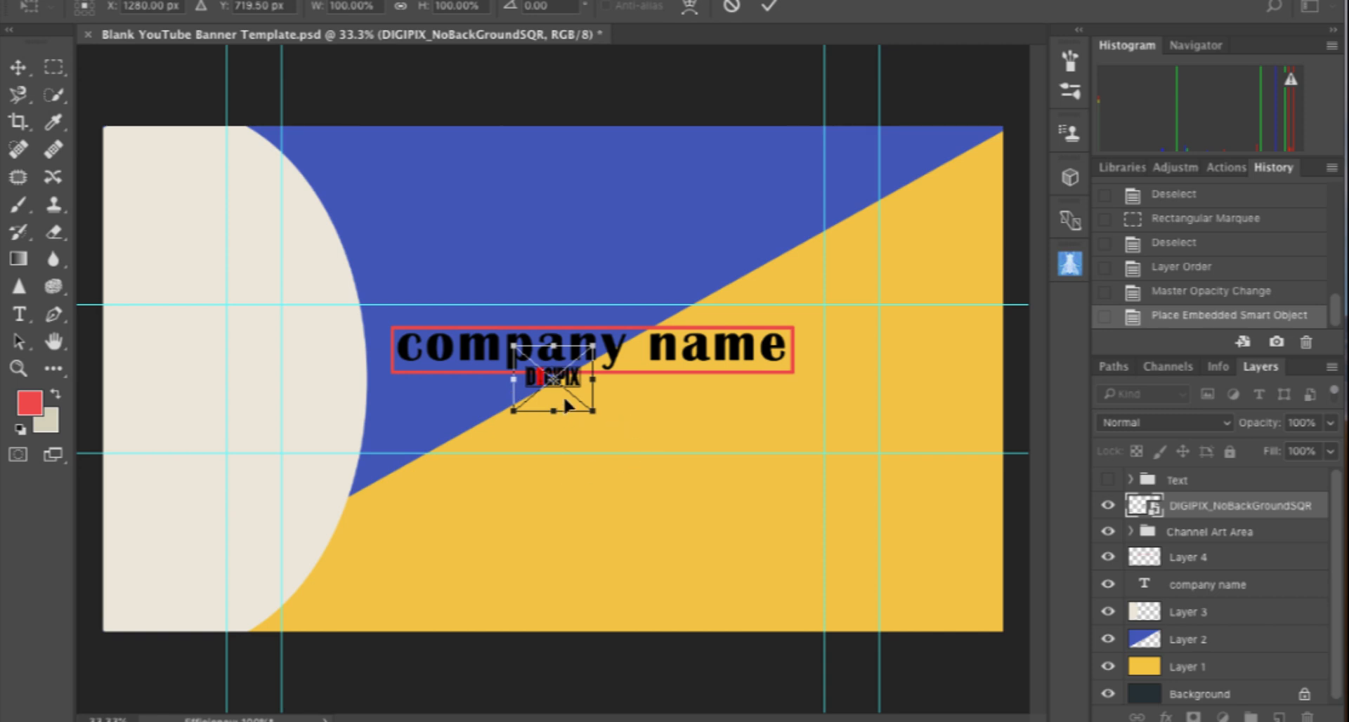
{"action": "left_click_drag", "start_coordinate": [579, 383], "coordinate": [375, 364]}
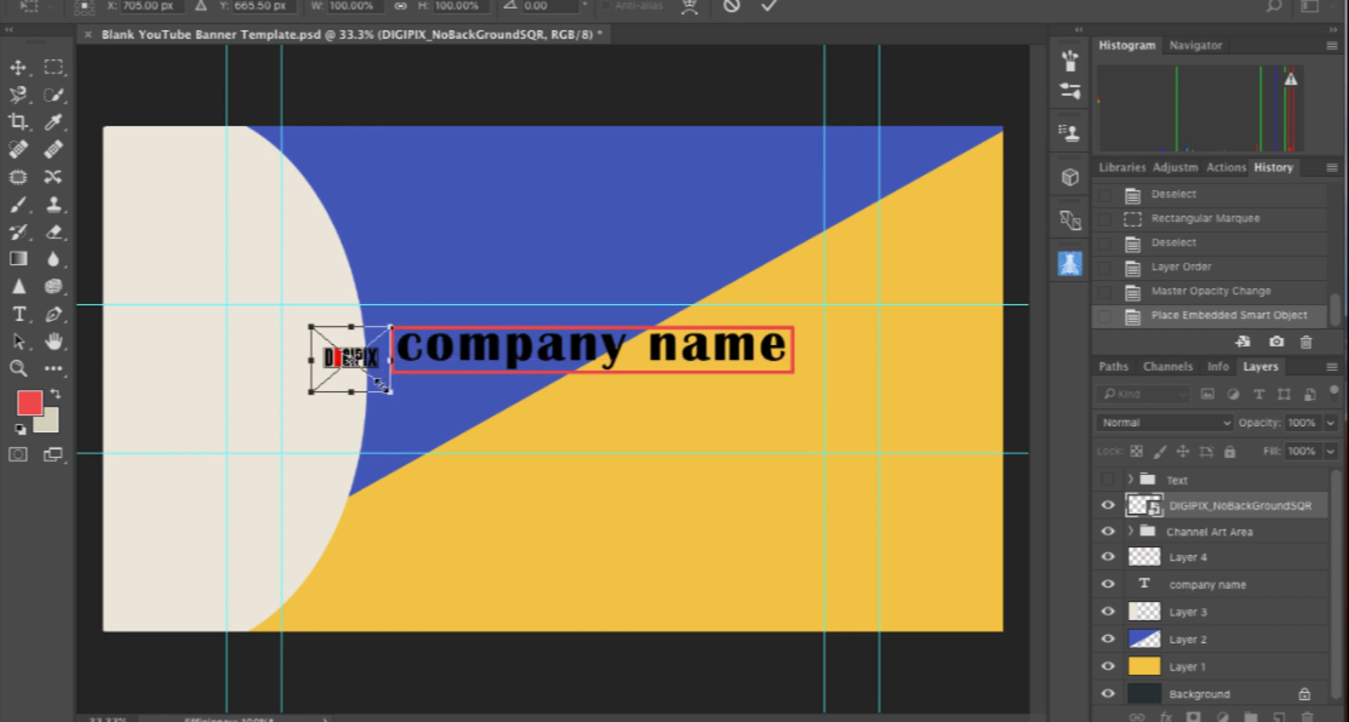
{"action": "left_click_drag", "start_coordinate": [381, 384], "coordinate": [464, 454]}
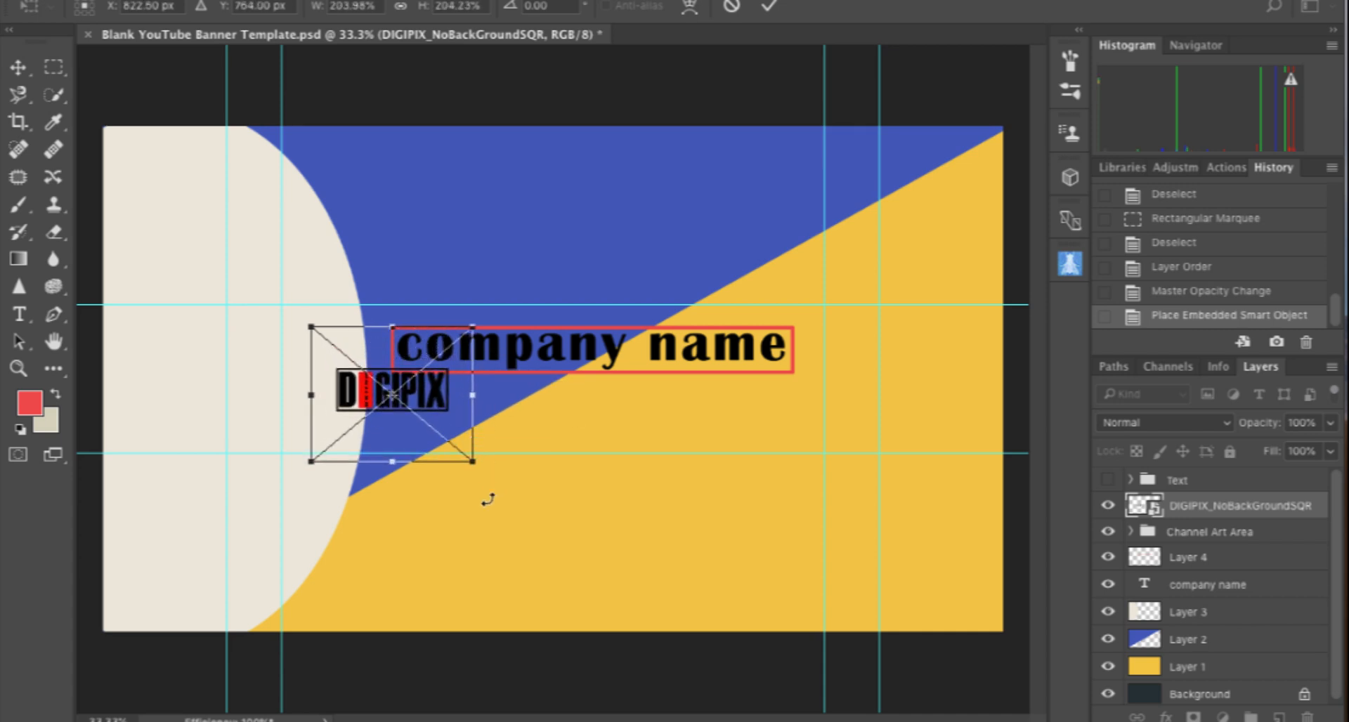
- Rotate the logo about 90° clockwise, enlarge it to about 256% and place it inside the off-white shape, vertically centred between the guides
{"action": "left_click_drag", "start_coordinate": [488, 499], "coordinate": [267, 517]}
{"action": "left_click_drag", "start_coordinate": [408, 376], "coordinate": [344, 360]}
{"action": "left_click_drag", "start_coordinate": [397, 298], "coordinate": [431, 259]}
{"action": "left_click_drag", "start_coordinate": [345, 406], "coordinate": [311, 428]}
{"action": "left_click_drag", "start_coordinate": [314, 380], "coordinate": [306, 380]}
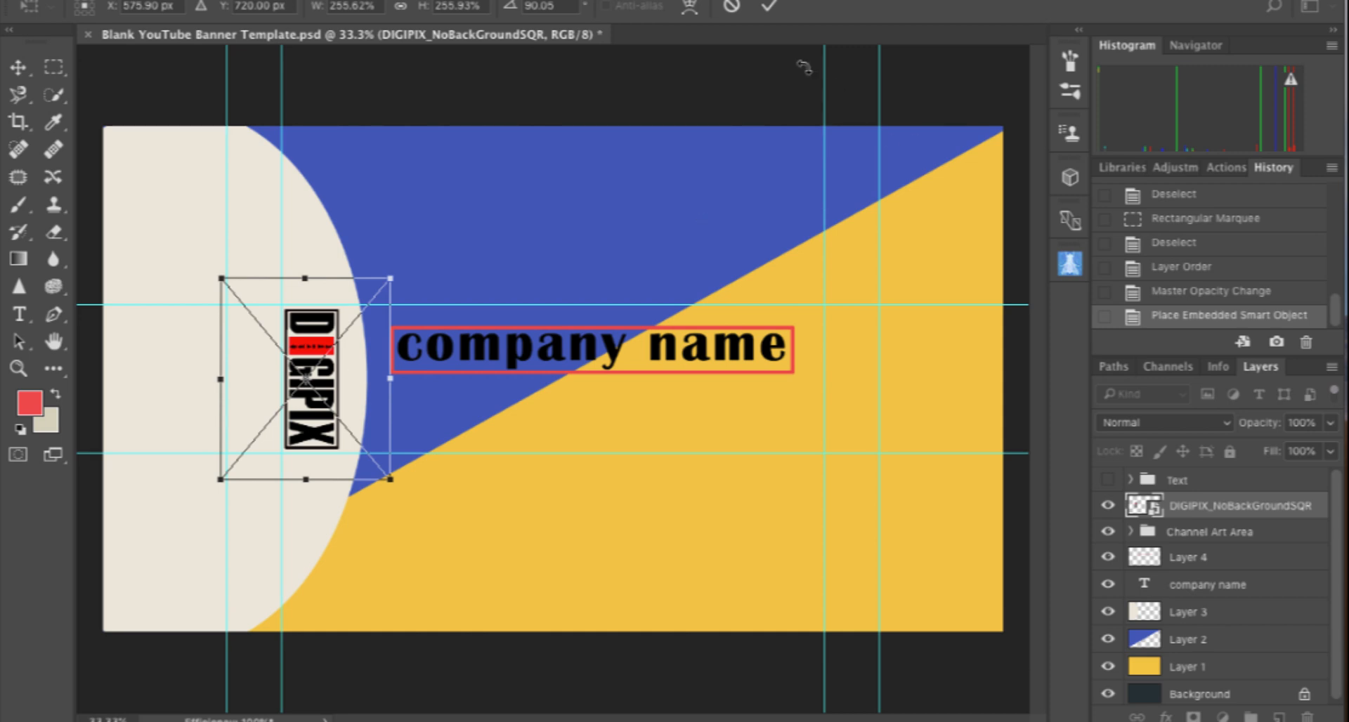
{"action": "left_click", "coordinate": [770, 6]}
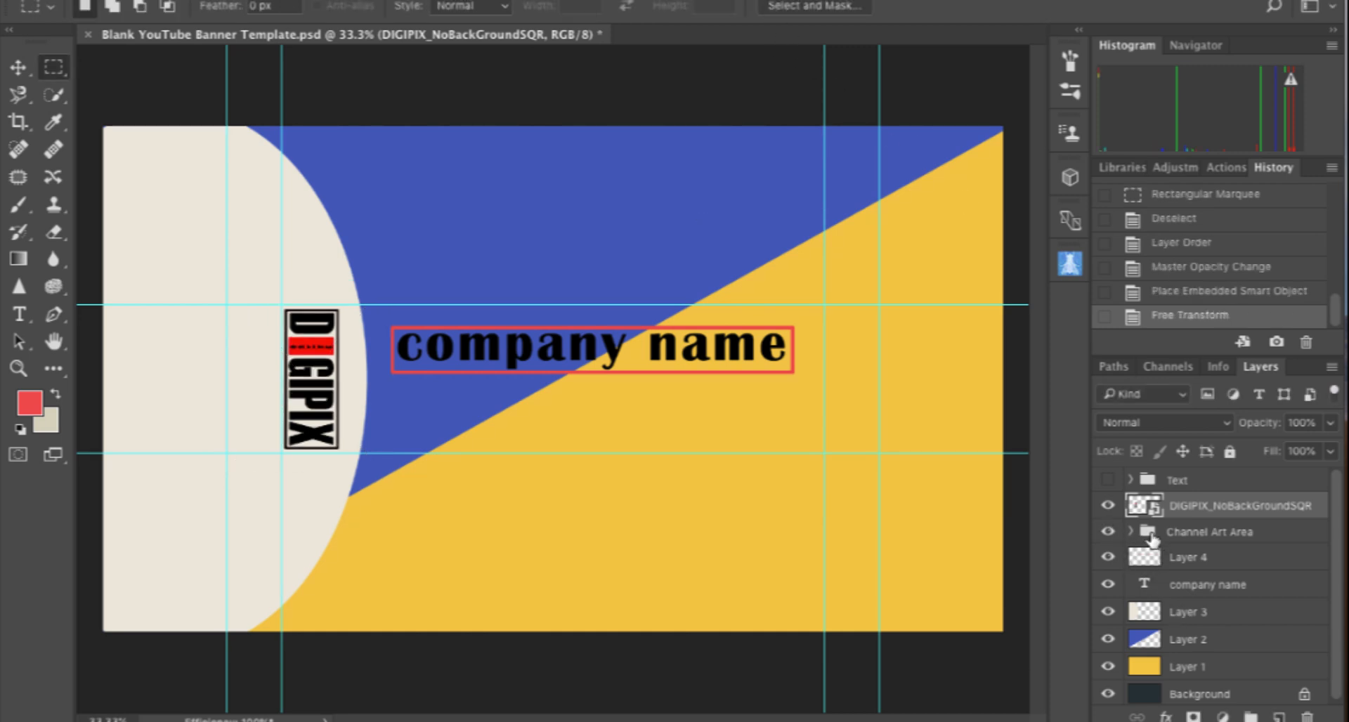
- Check the layout against the Channel Art Area group at 99% opacity, fade the group back to 0%, and clear any stray selection
{"action": "left_click", "coordinate": [1109, 532]}
{"action": "left_click", "coordinate": [1238, 536]}
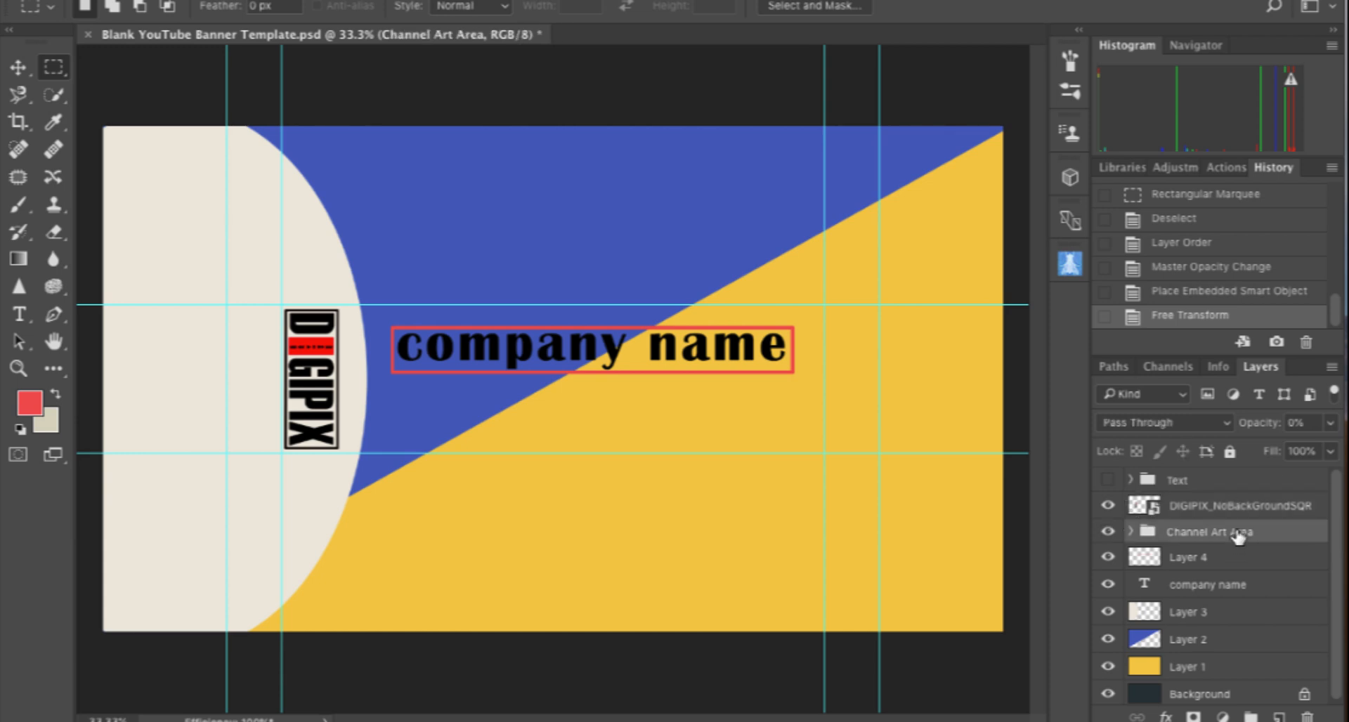
{"action": "left_click", "coordinate": [1330, 423]}
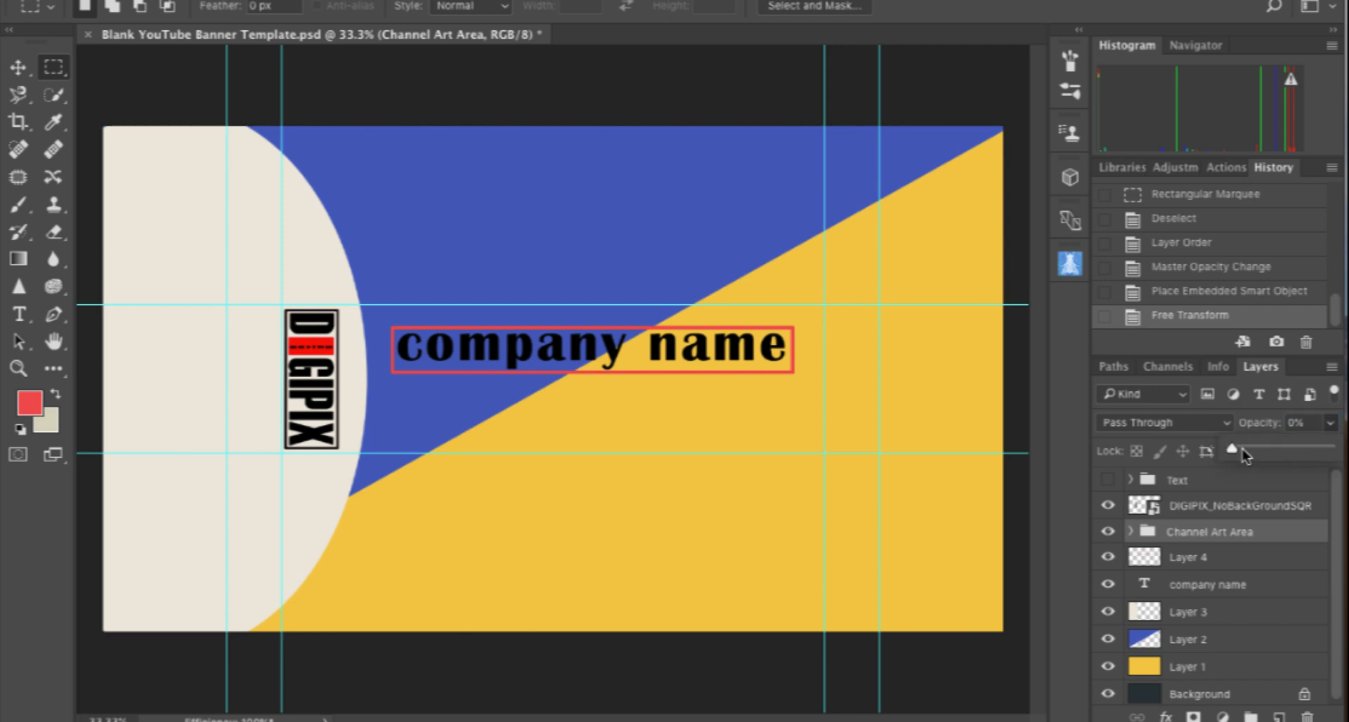
{"action": "left_click_drag", "start_coordinate": [1234, 451], "coordinate": [1328, 444]}
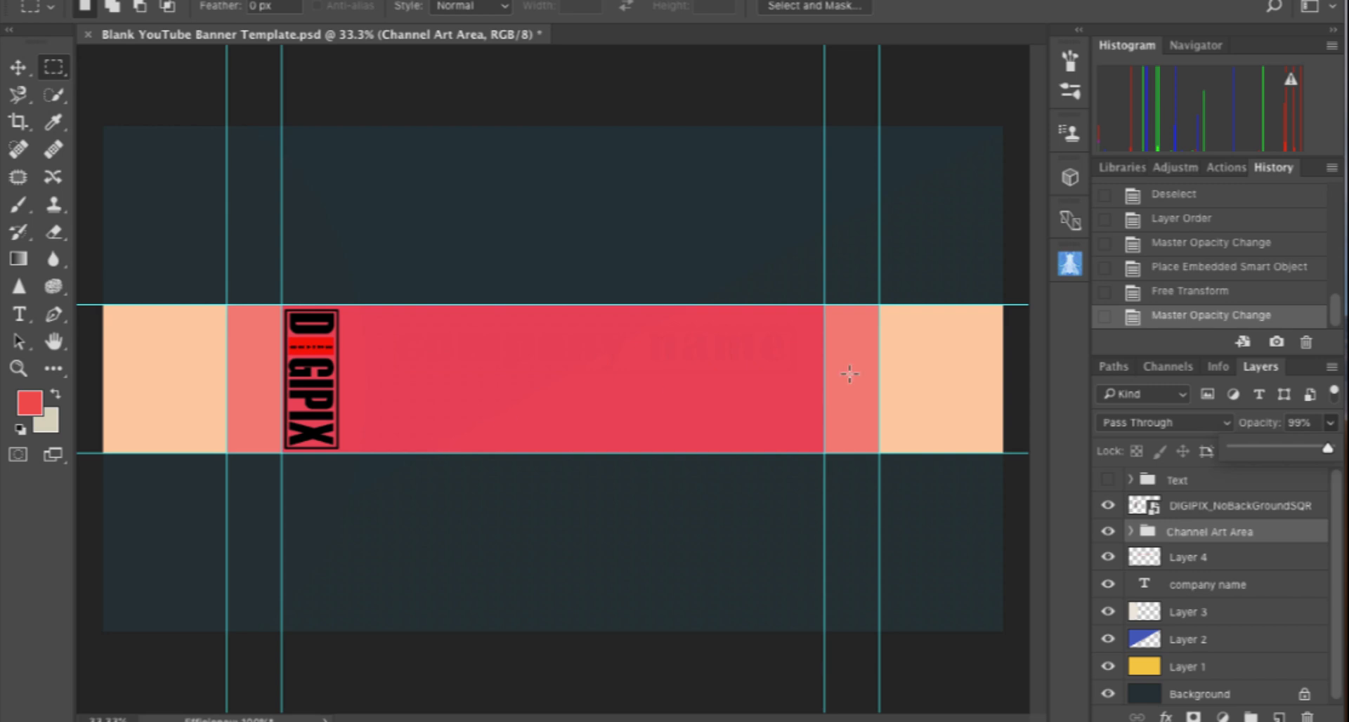
{"action": "left_click_drag", "start_coordinate": [1325, 450], "coordinate": [1150, 462]}
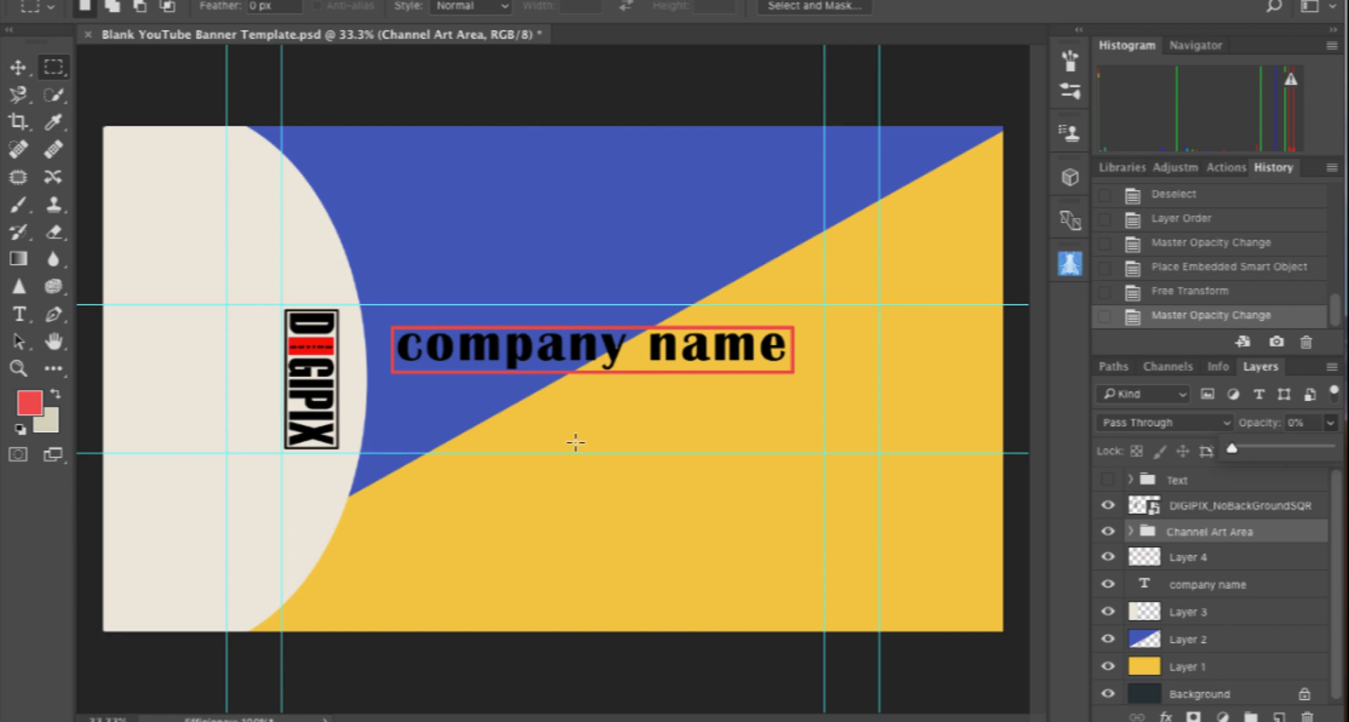
{"action": "left_click_drag", "start_coordinate": [618, 447], "coordinate": [824, 415]}
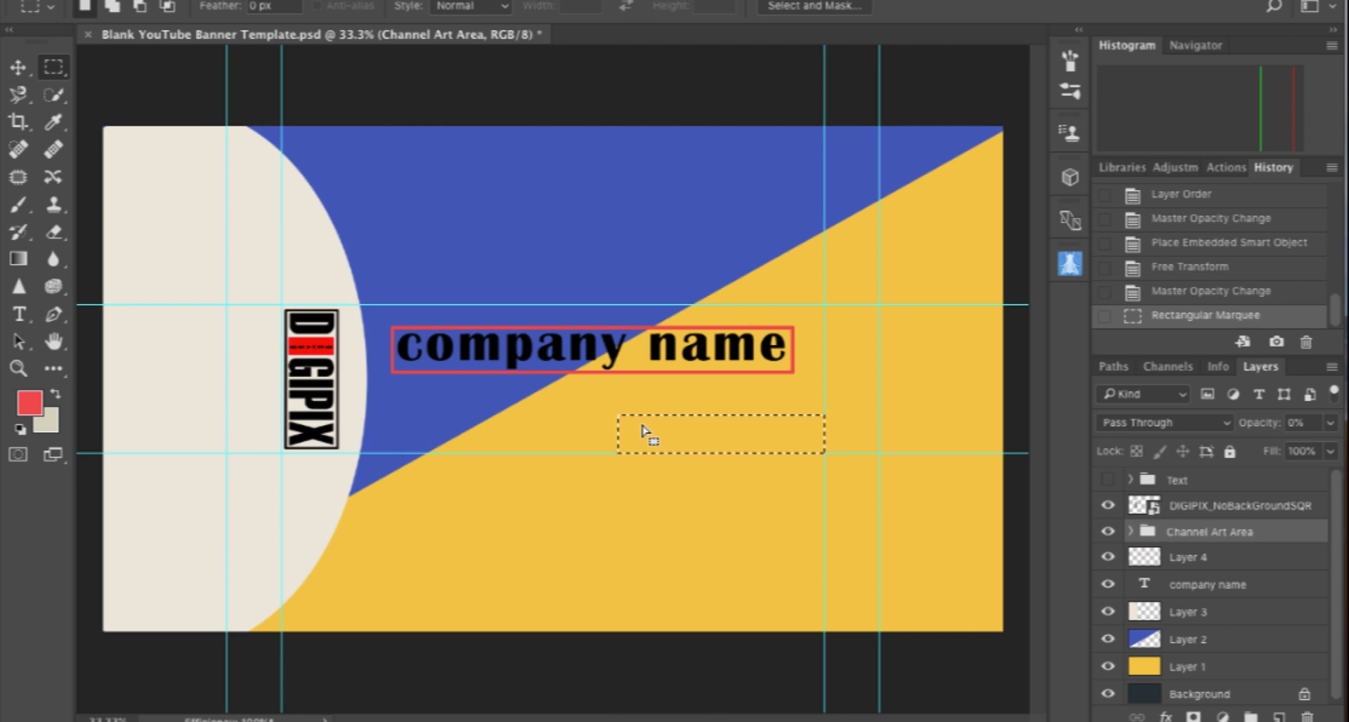
{"action": "key", "text": "super+d"}
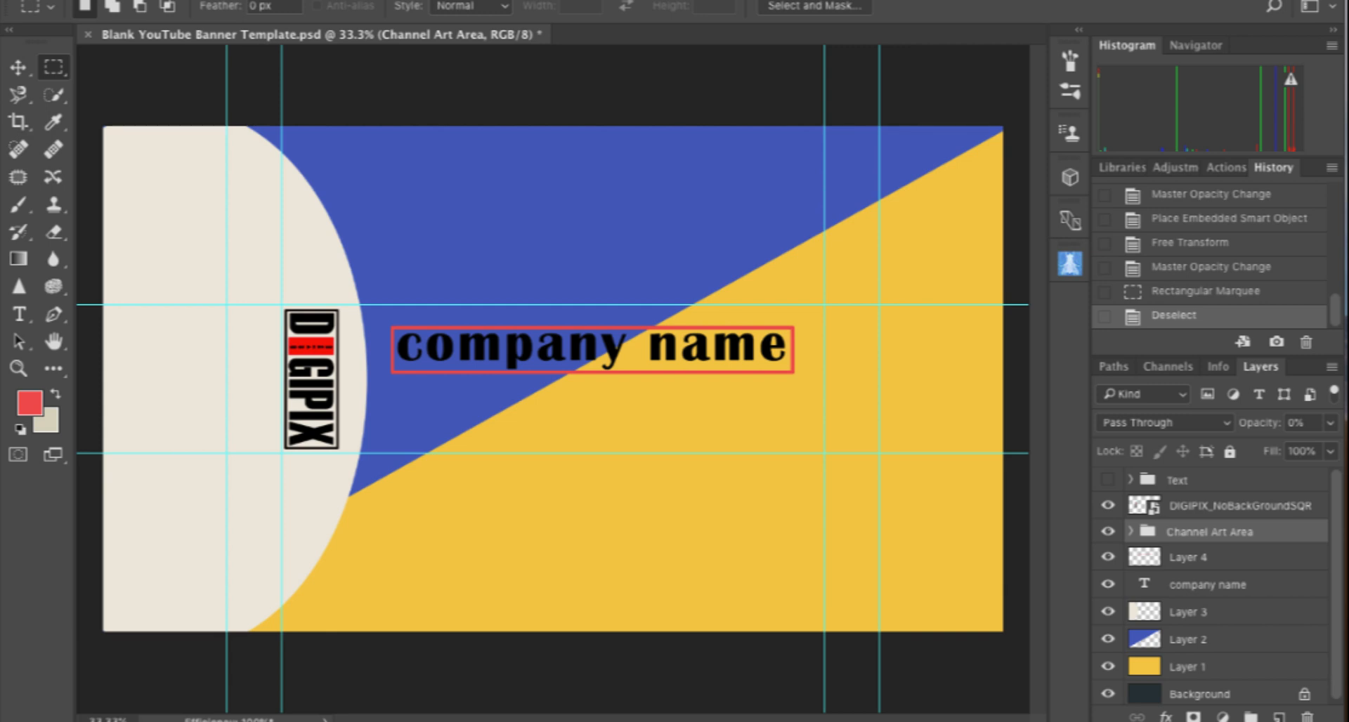
- Start saving a copy of the banner under the name "logo for youtube" in the Downloads folder
{"action": "left_click", "coordinate": [189, 1]}
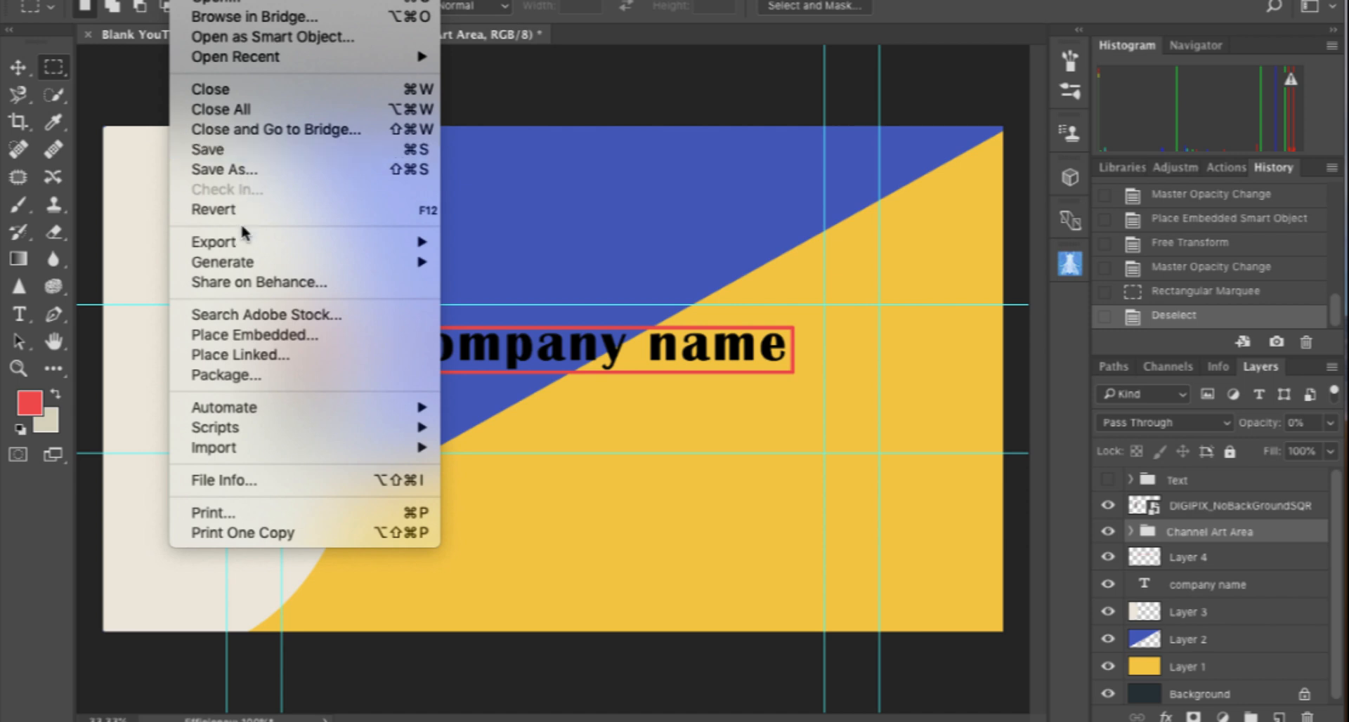
{"action": "left_click", "coordinate": [232, 170]}
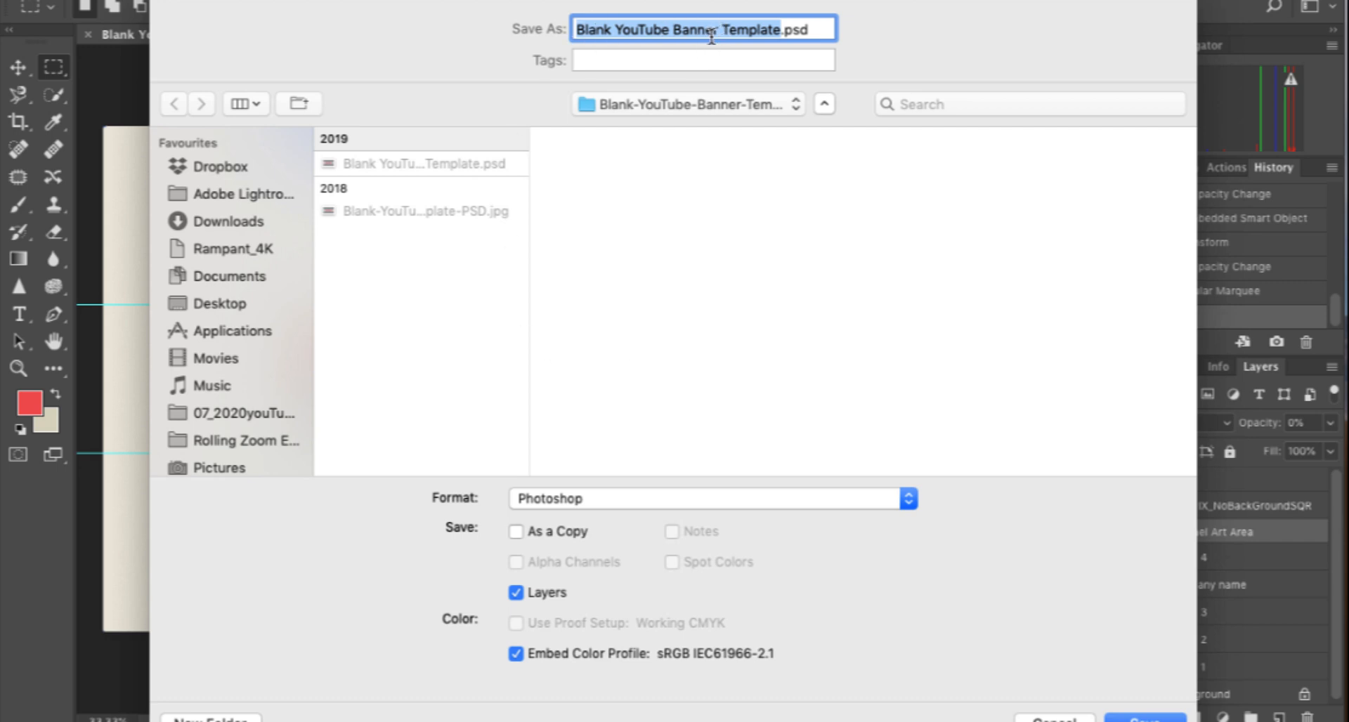
{"action": "key", "text": "BackSpace"}
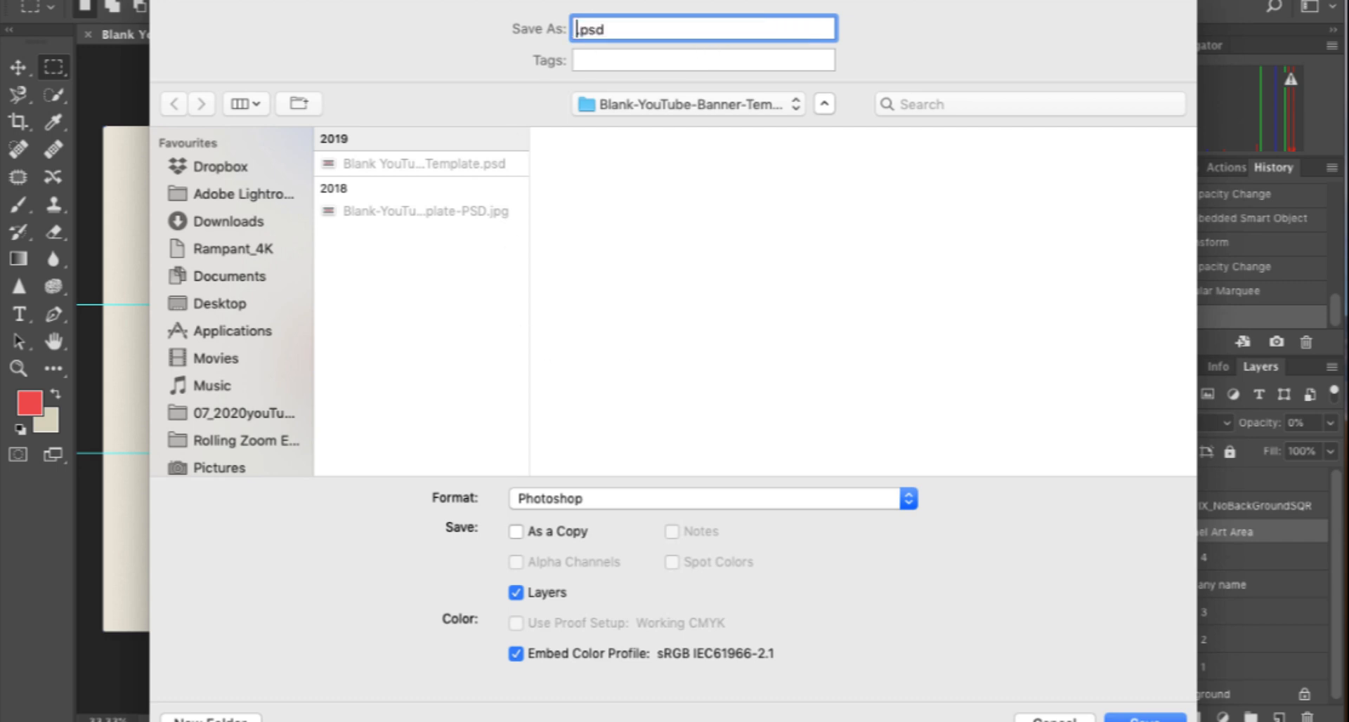
{"action": "type", "text": "logo"}
{"action": "type", "text": " for youtu"}
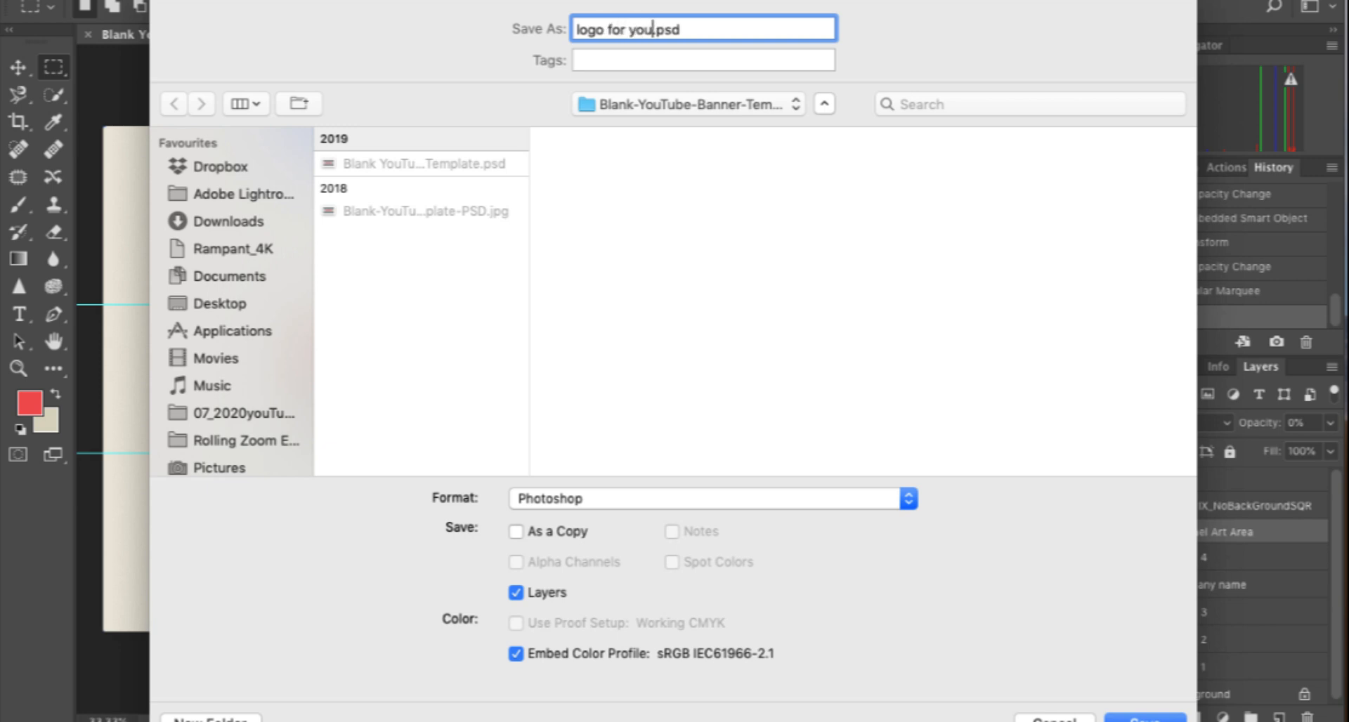
{"action": "type", "text": "be"}
{"action": "left_click", "coordinate": [231, 225]}
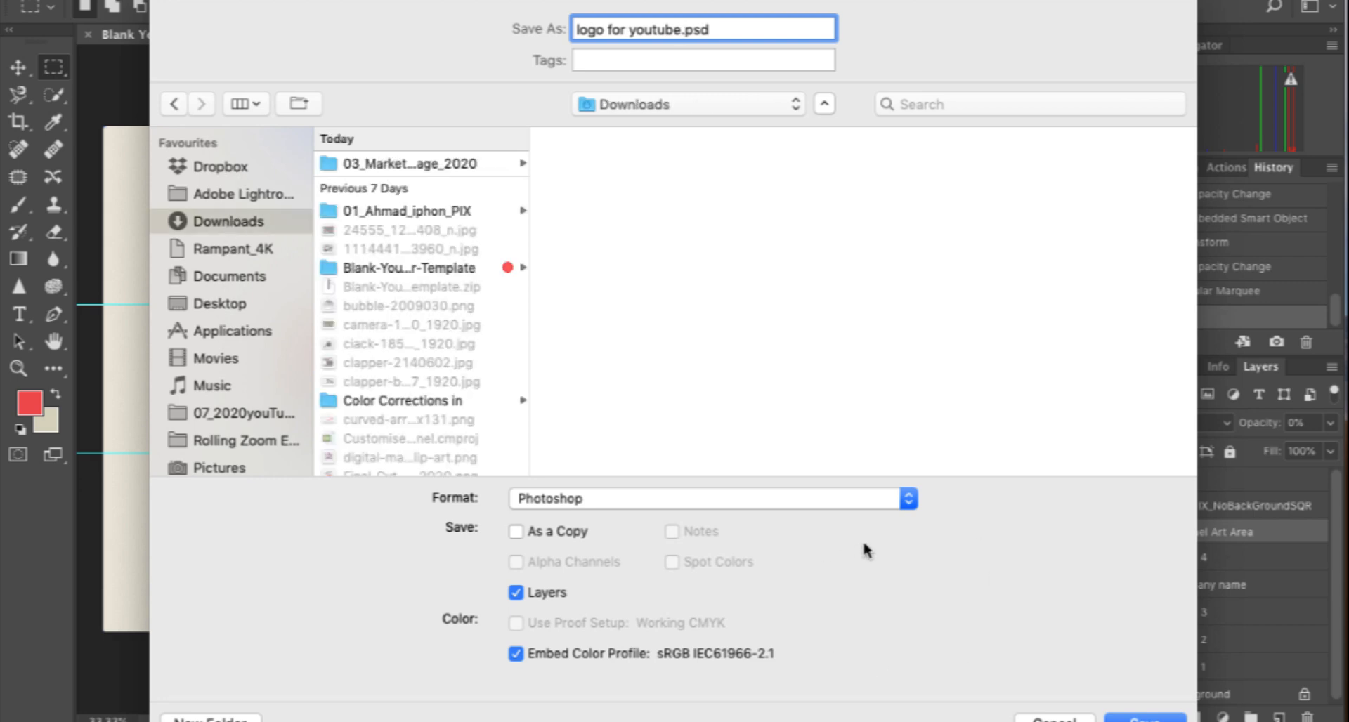
- Set the file format to PNG and save with Smallest / Slow compression and no interlacing
{"action": "left_click", "coordinate": [908, 499]}
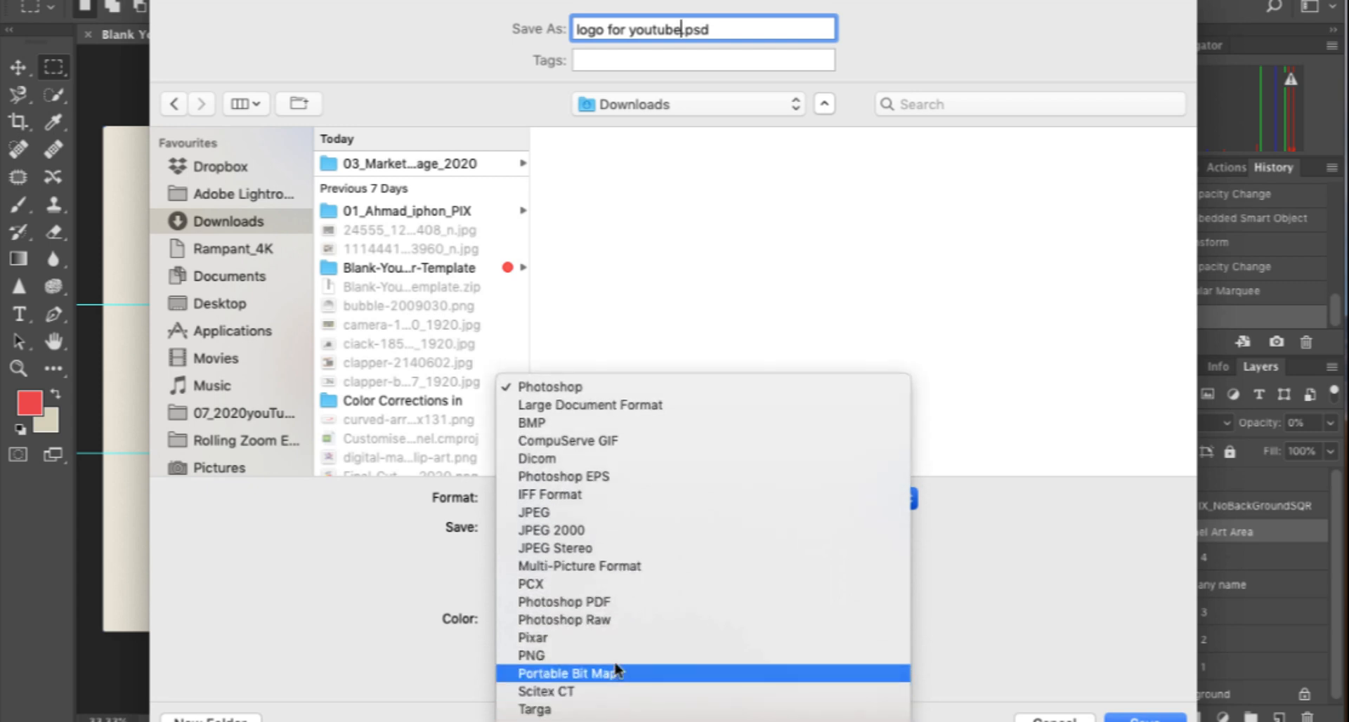
{"action": "left_click", "coordinate": [616, 656]}
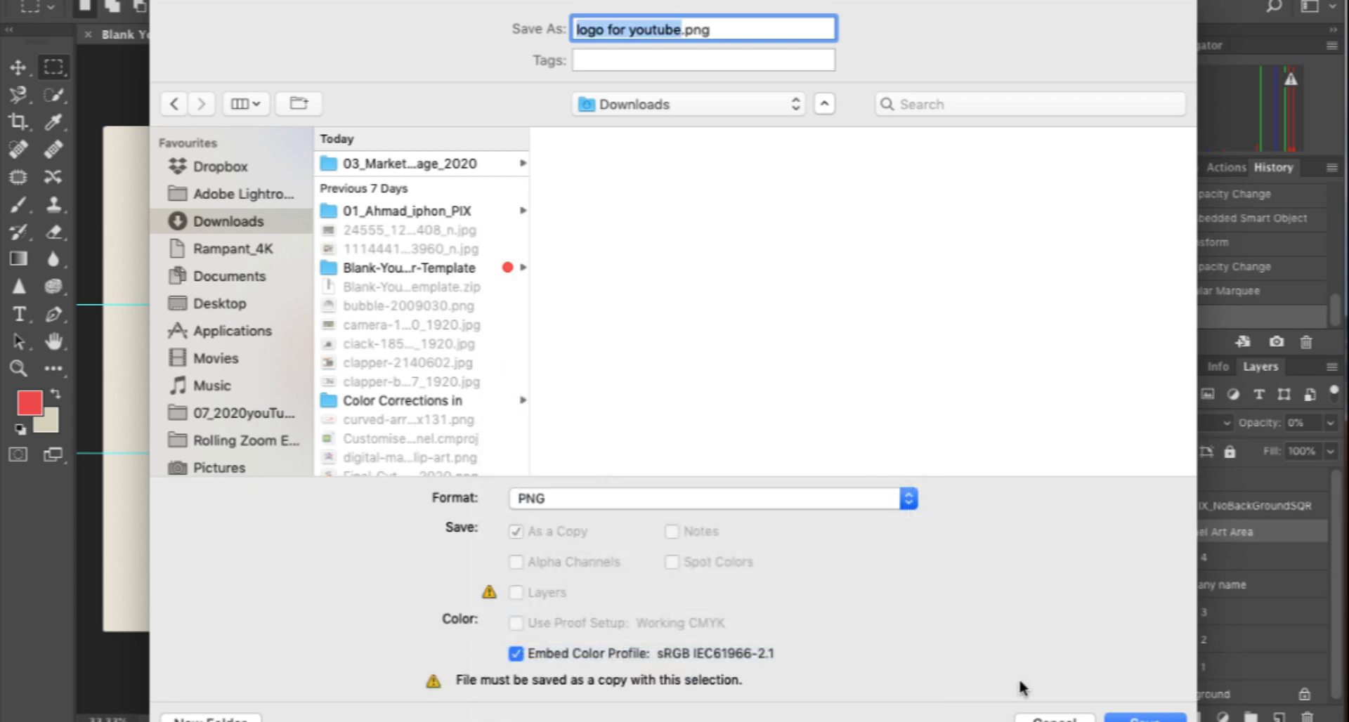
{"action": "left_click", "coordinate": [1133, 720]}
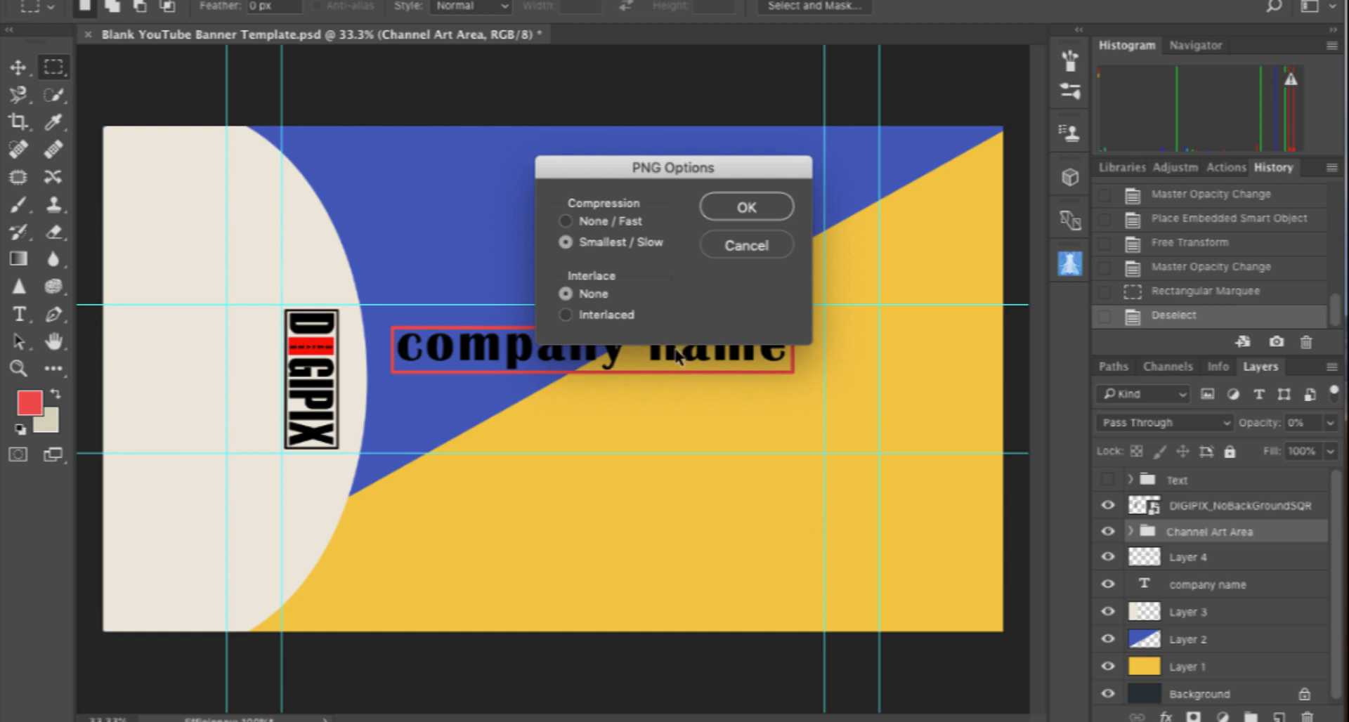
{"action": "left_click", "coordinate": [773, 211]}
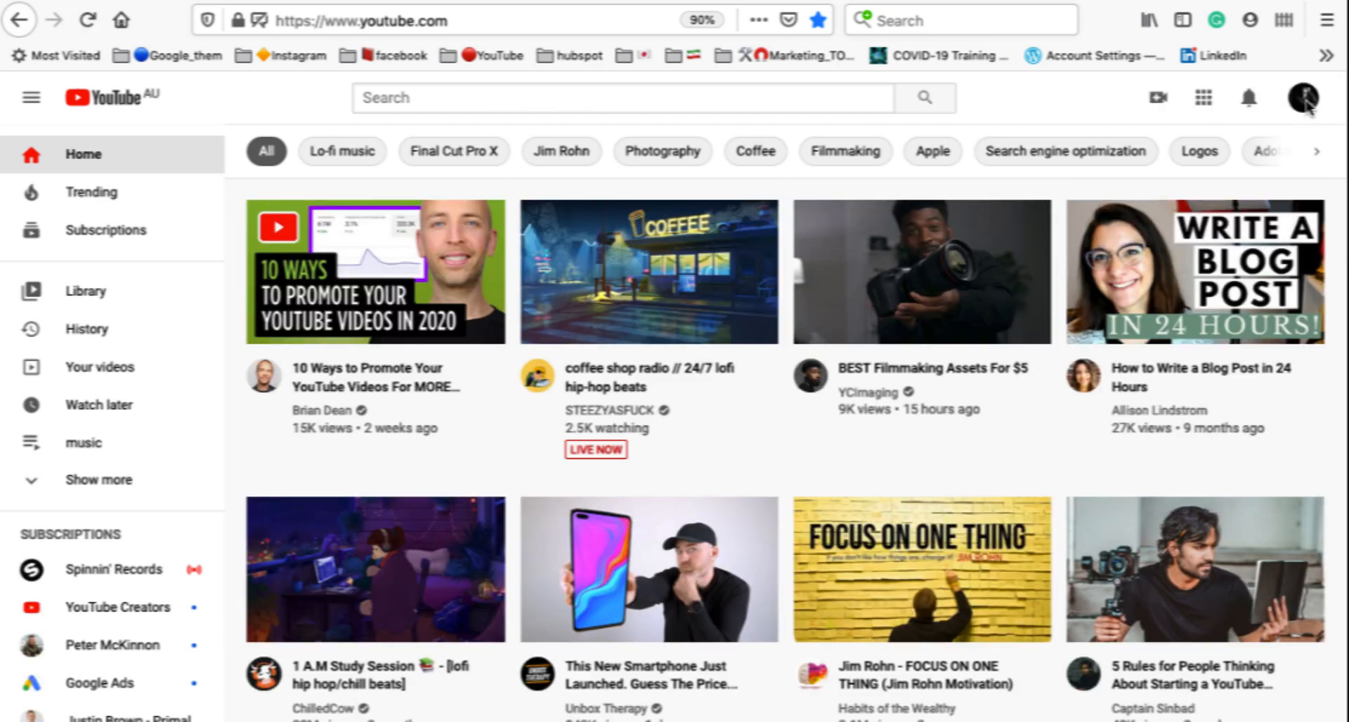
- Switch to YouTube in the browser, go through YouTube Studio to the channel page, and open the channel art upload dialog
{"action": "left_click", "coordinate": [1305, 99]}
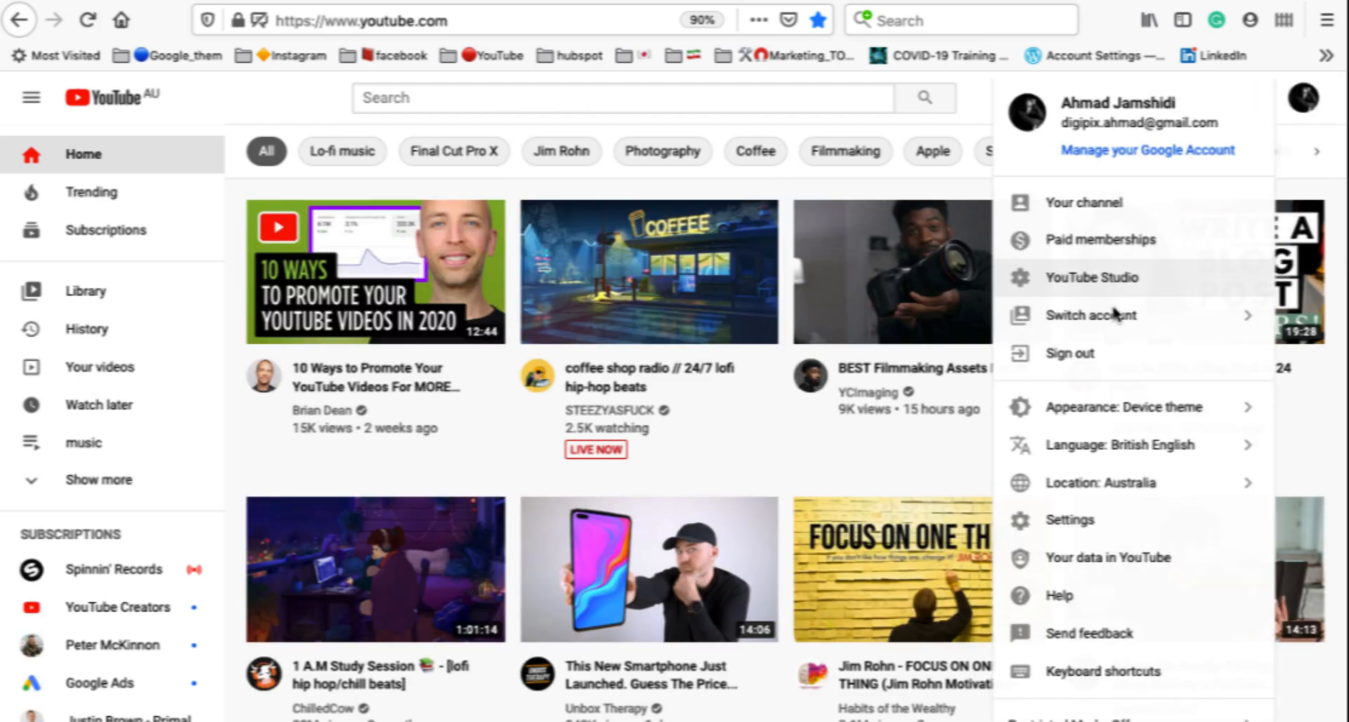
{"action": "left_click", "coordinate": [1122, 280]}
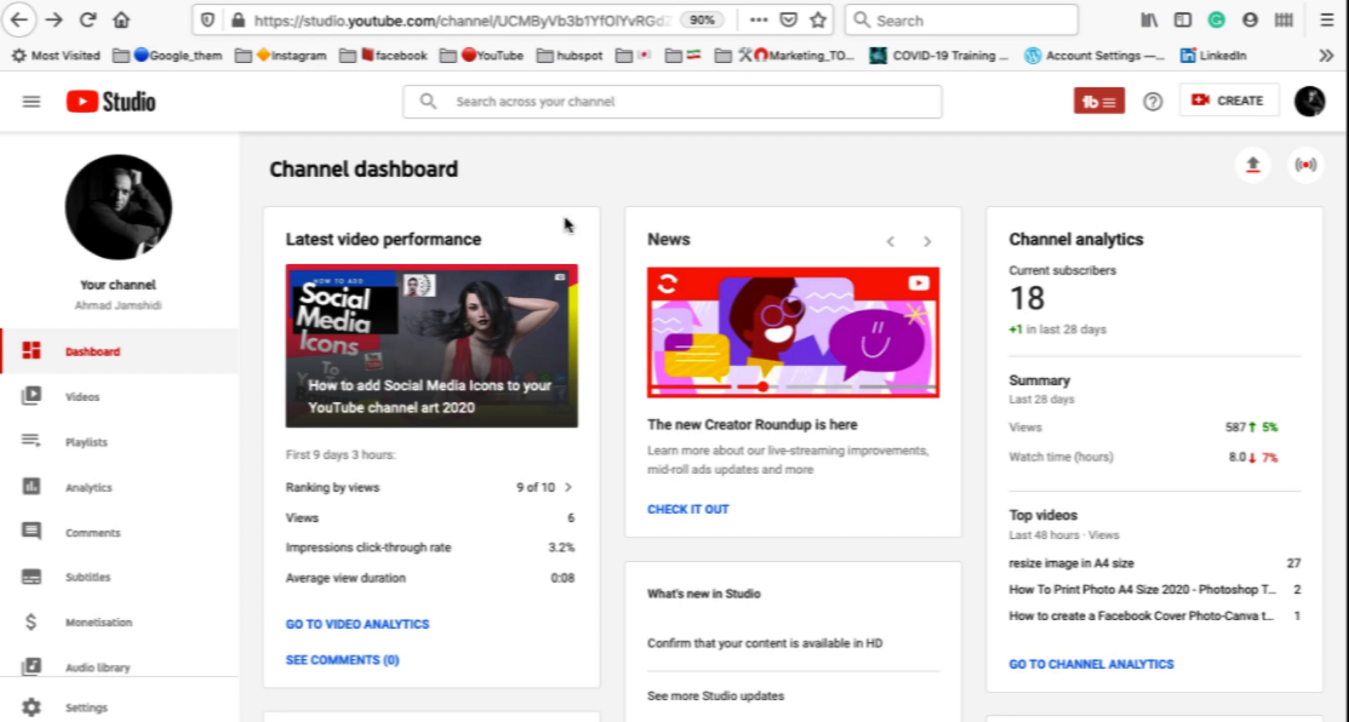
{"action": "left_click", "coordinate": [162, 215]}
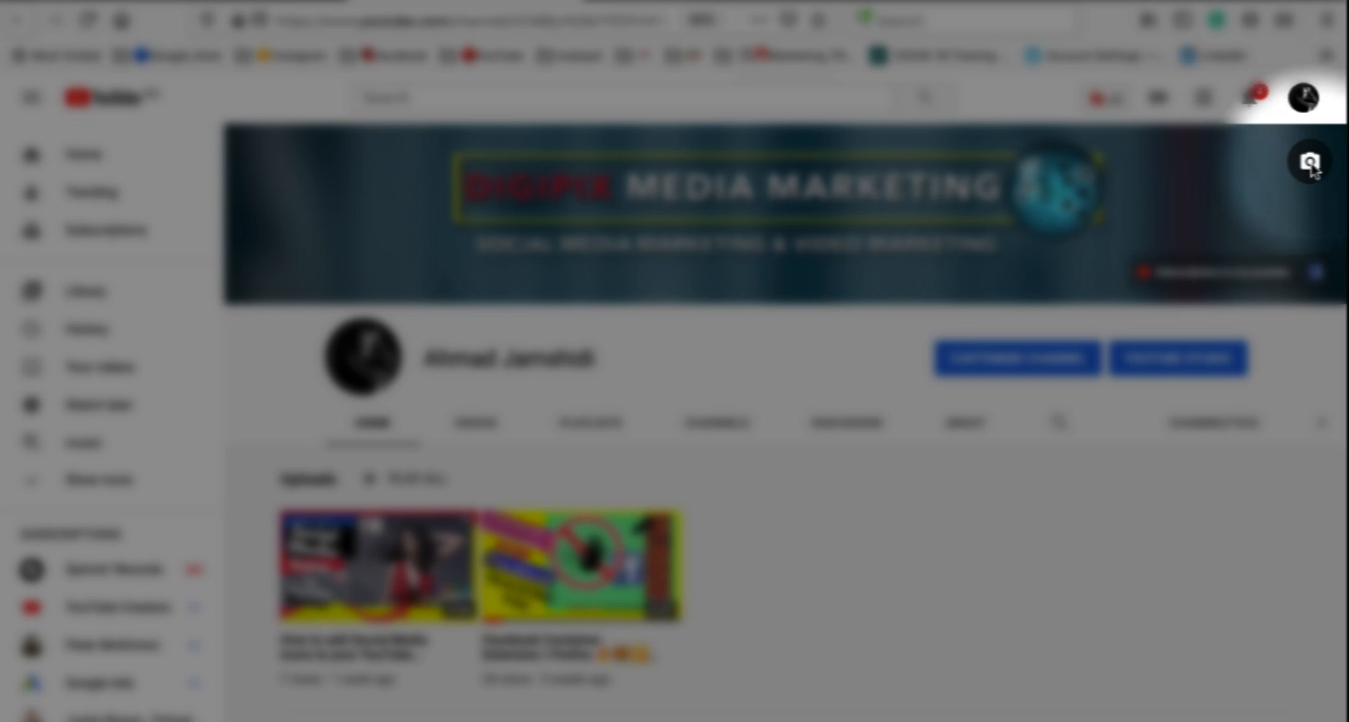
{"action": "left_click", "coordinate": [1310, 164]}
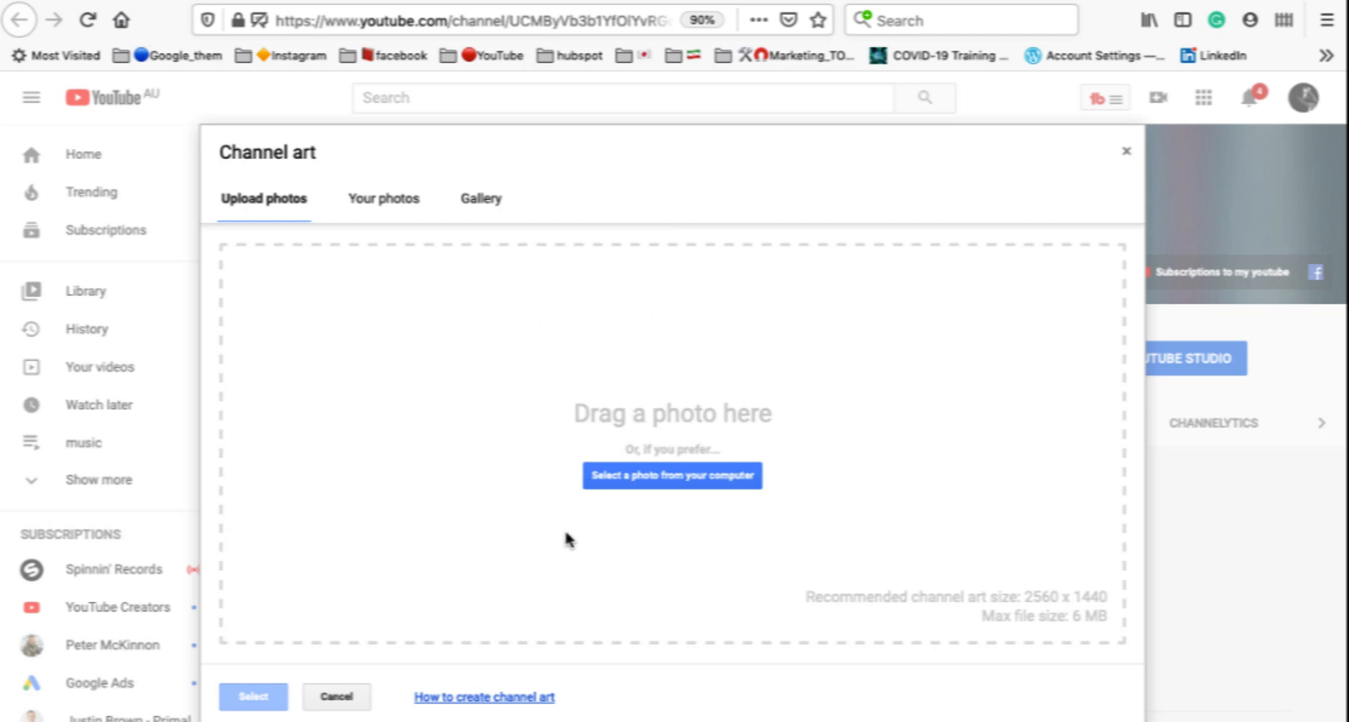
- Load logo for youtube.png from Downloads as channel art, check the desktop, TV and mobile previews, and cancel the upload
{"action": "left_click", "coordinate": [694, 483]}
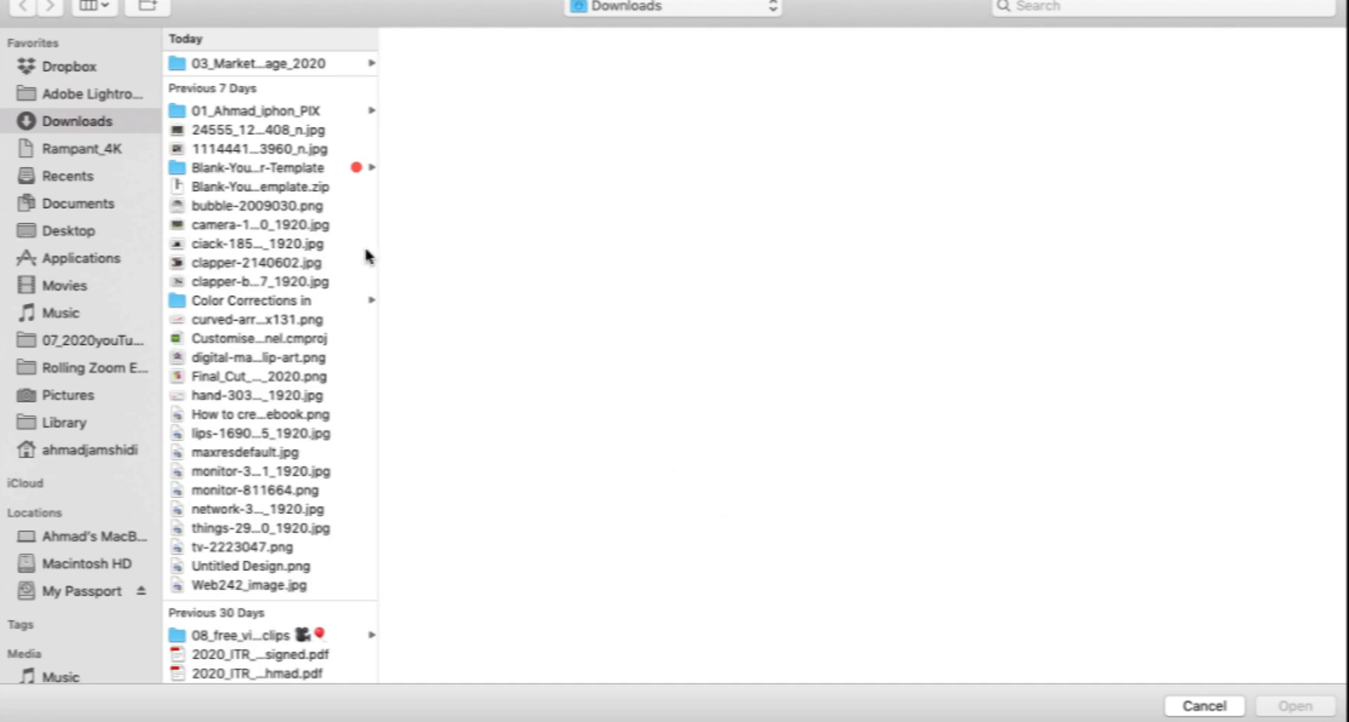
{"action": "left_click", "coordinate": [290, 86]}
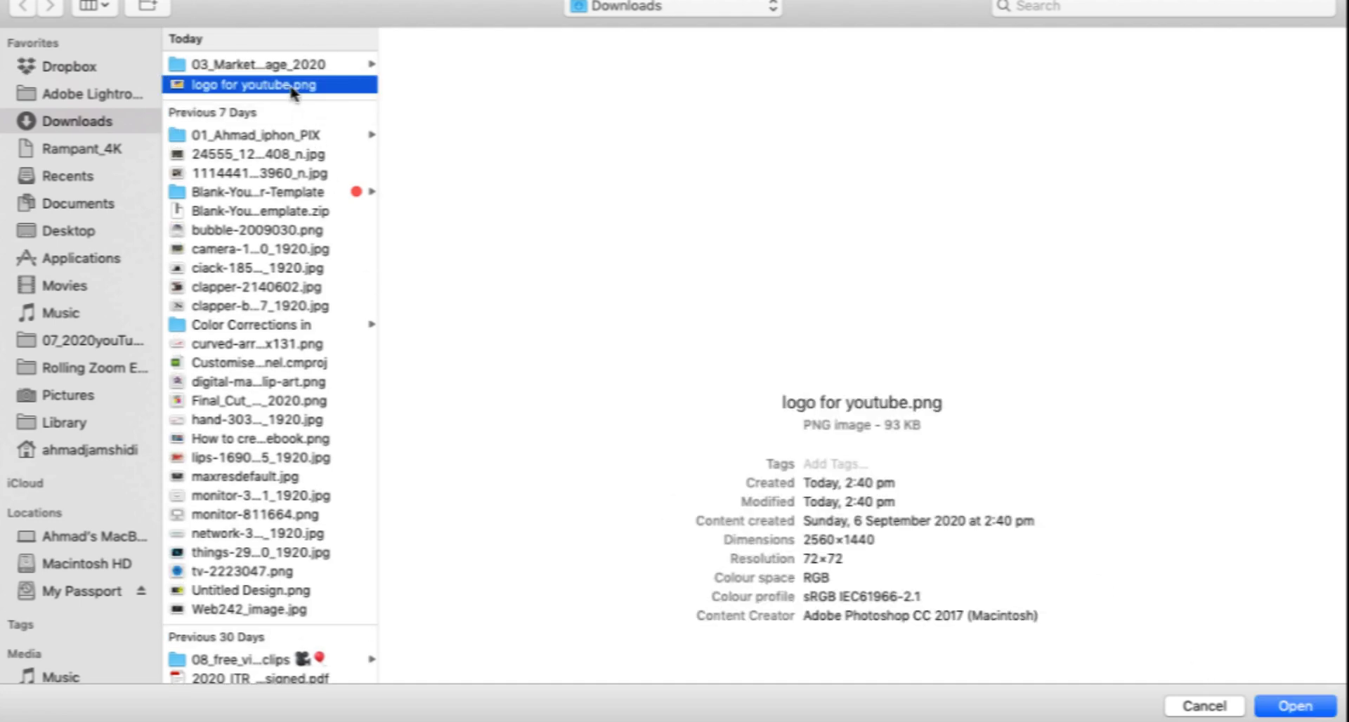
{"action": "left_click", "coordinate": [1279, 710]}
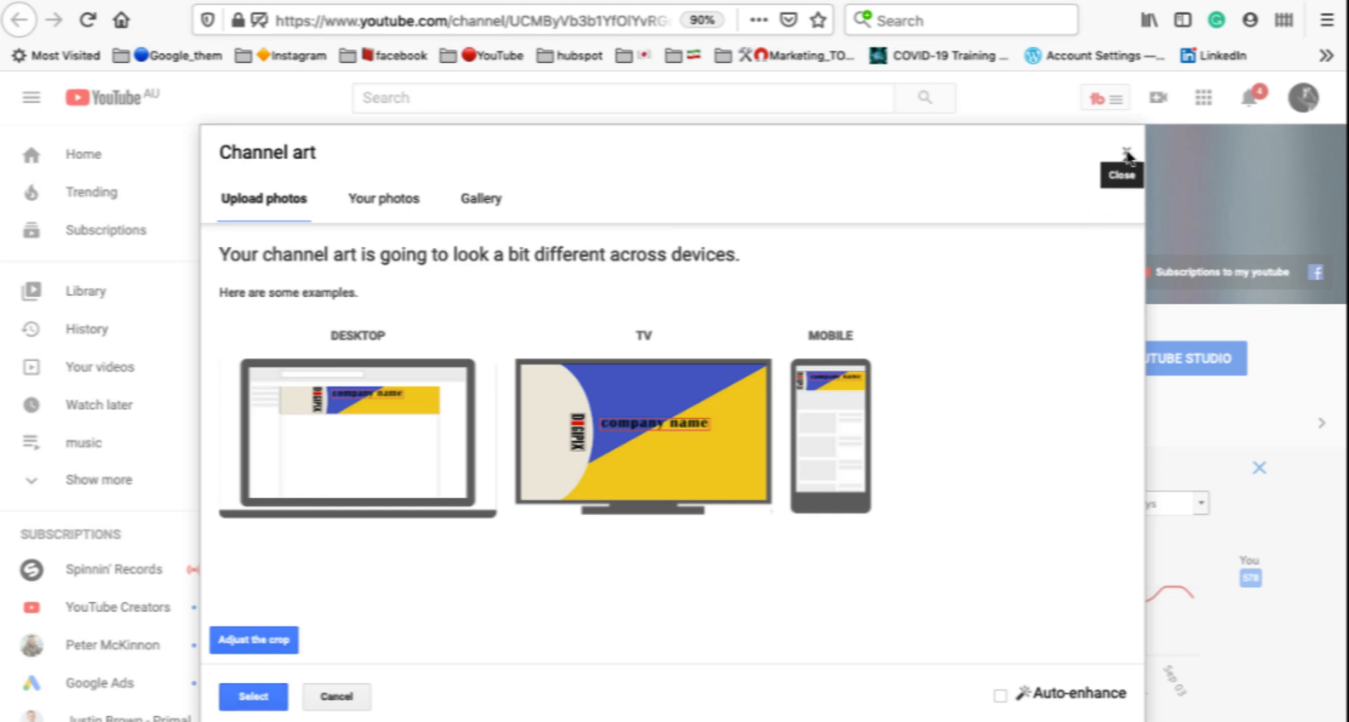
{"action": "left_click", "coordinate": [344, 701]}
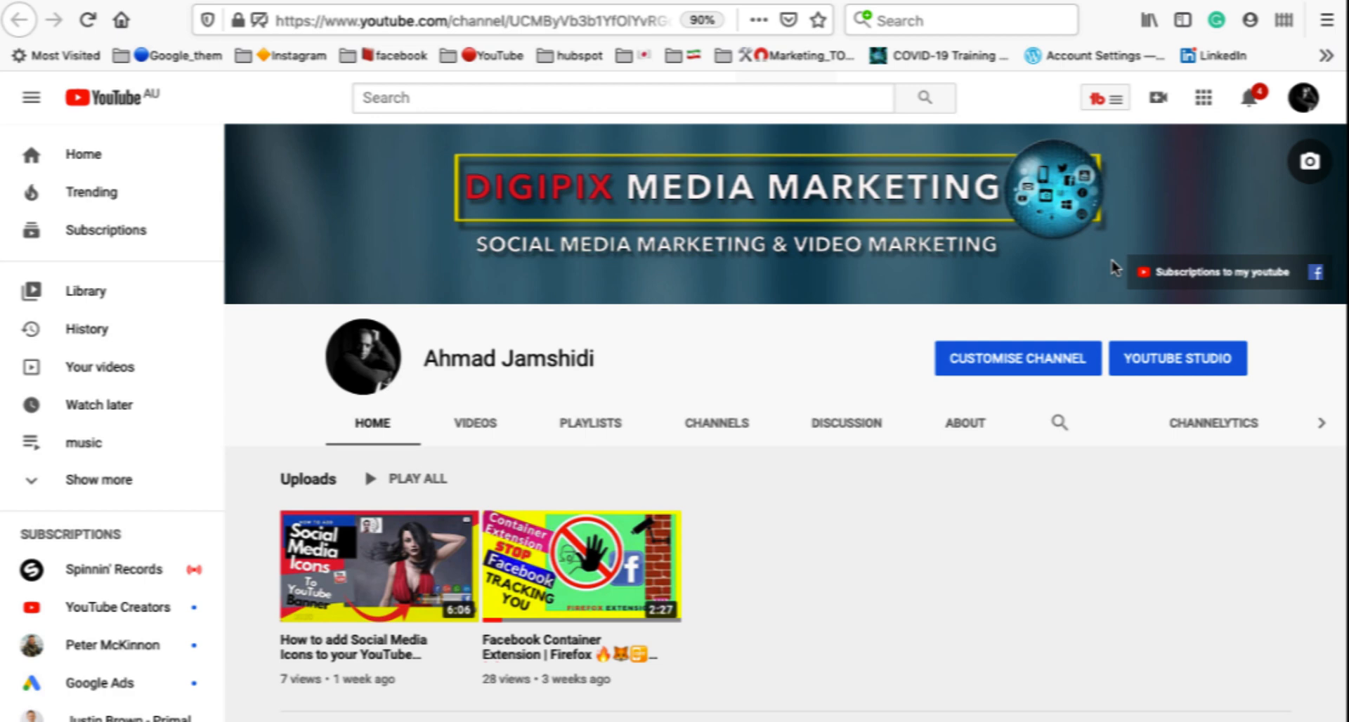
- Switch back to the banner in Photoshop and marquee a rectangle on the yellow area just below the company name's right end
{"action": "key", "text": "ctrl+Up"}
{"action": "left_click", "coordinate": [385, 548]}
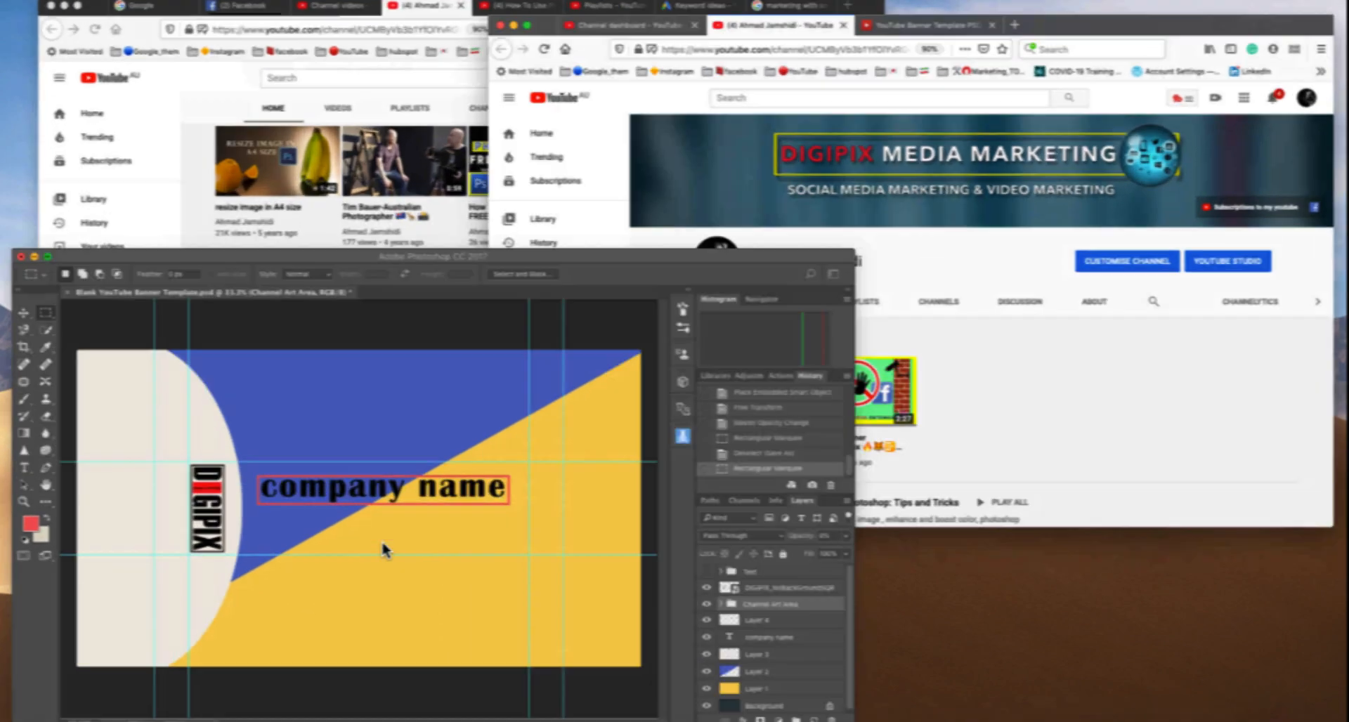
{"action": "left_click_drag", "start_coordinate": [600, 401], "coordinate": [816, 453]}
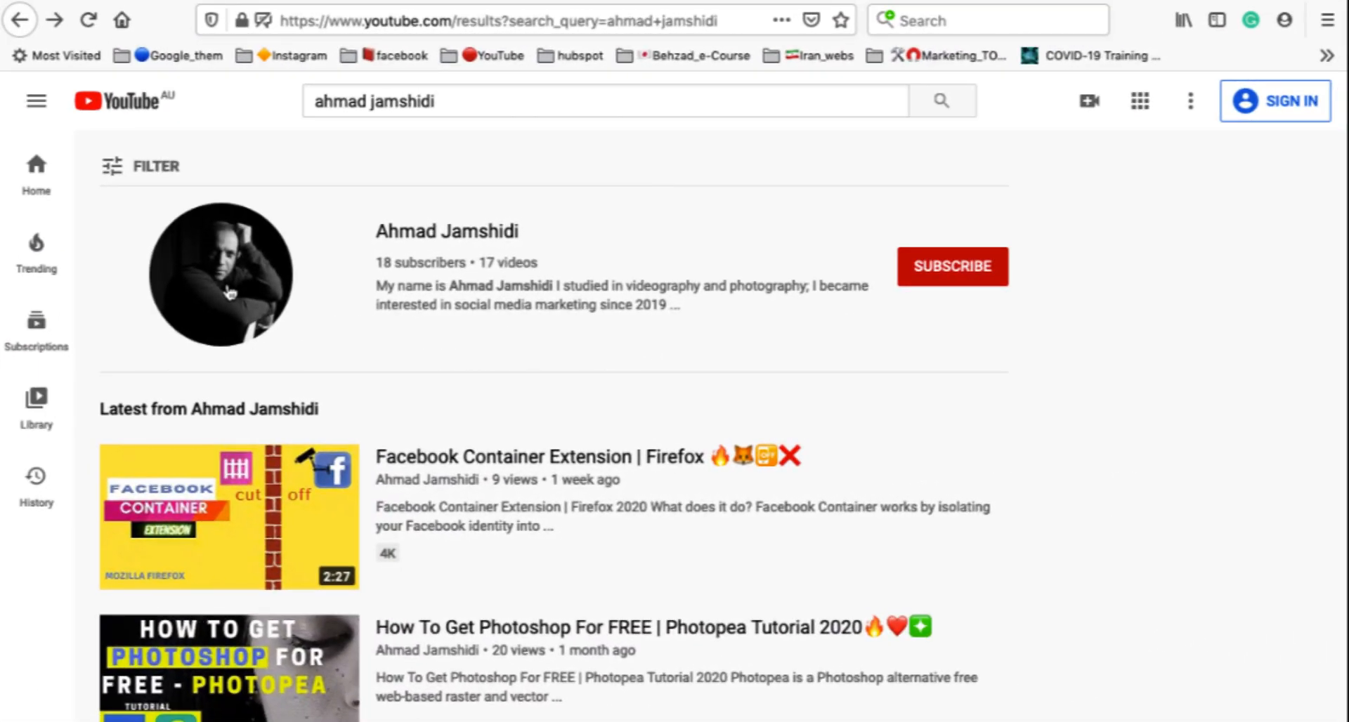
- Open the channel from the YouTube search results and look through its uploaded videos
{"action": "left_click", "coordinate": [232, 295]}
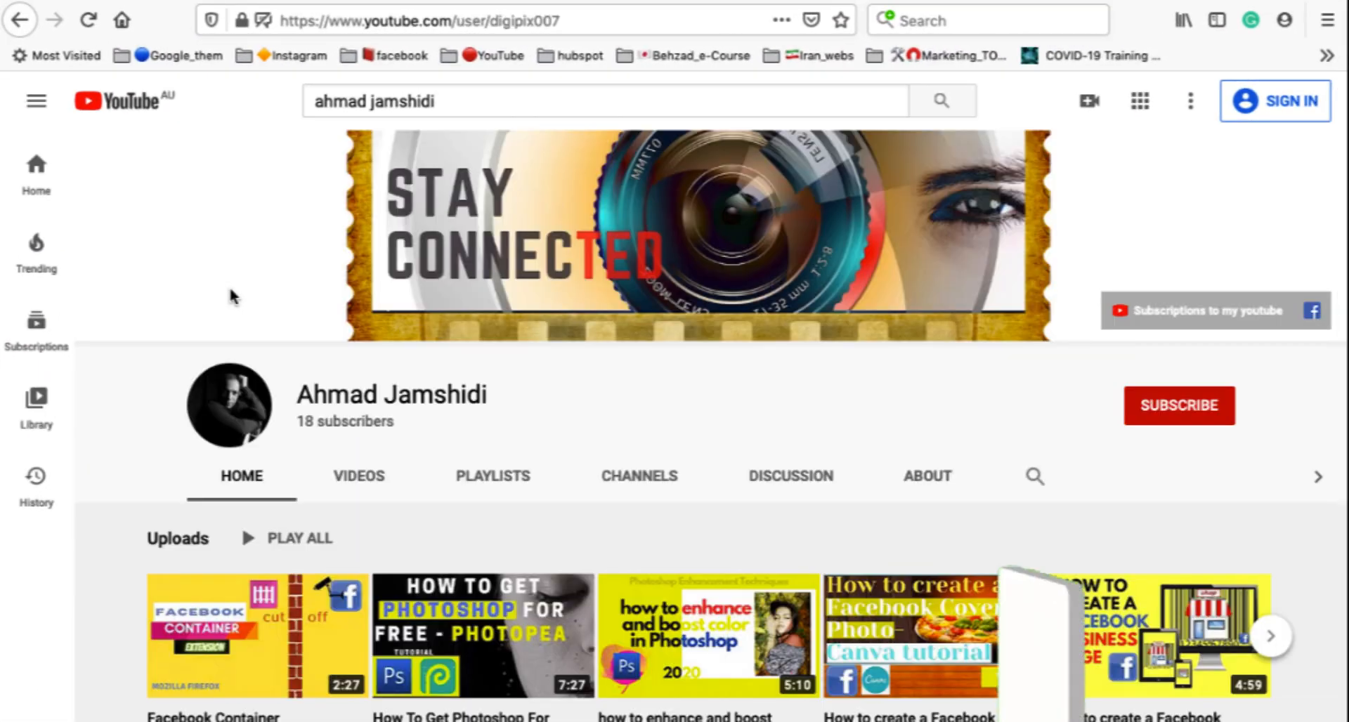
{"action": "left_click", "coordinate": [358, 475]}
{"action": "scroll", "coordinate": [368, 477], "scroll_direction": "down", "scroll_amount": 1}
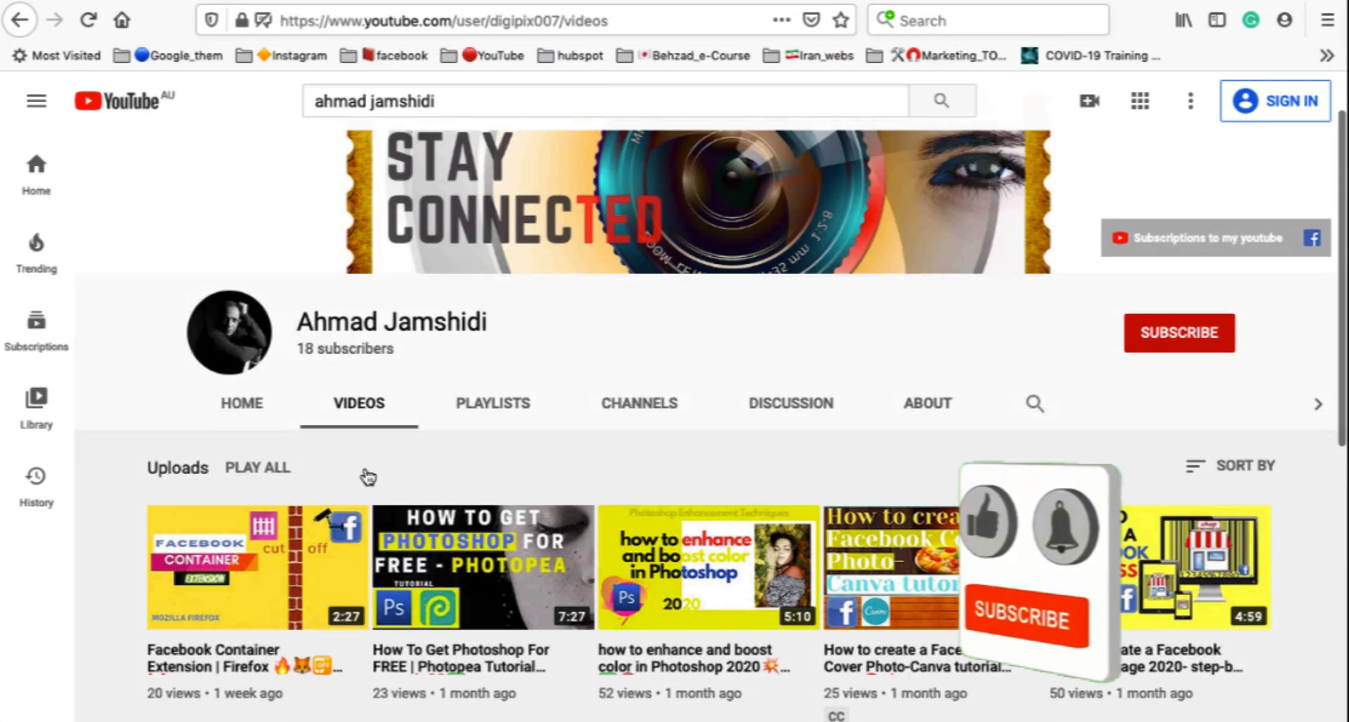
{"action": "scroll", "coordinate": [368, 478], "scroll_direction": "down", "scroll_amount": 5}
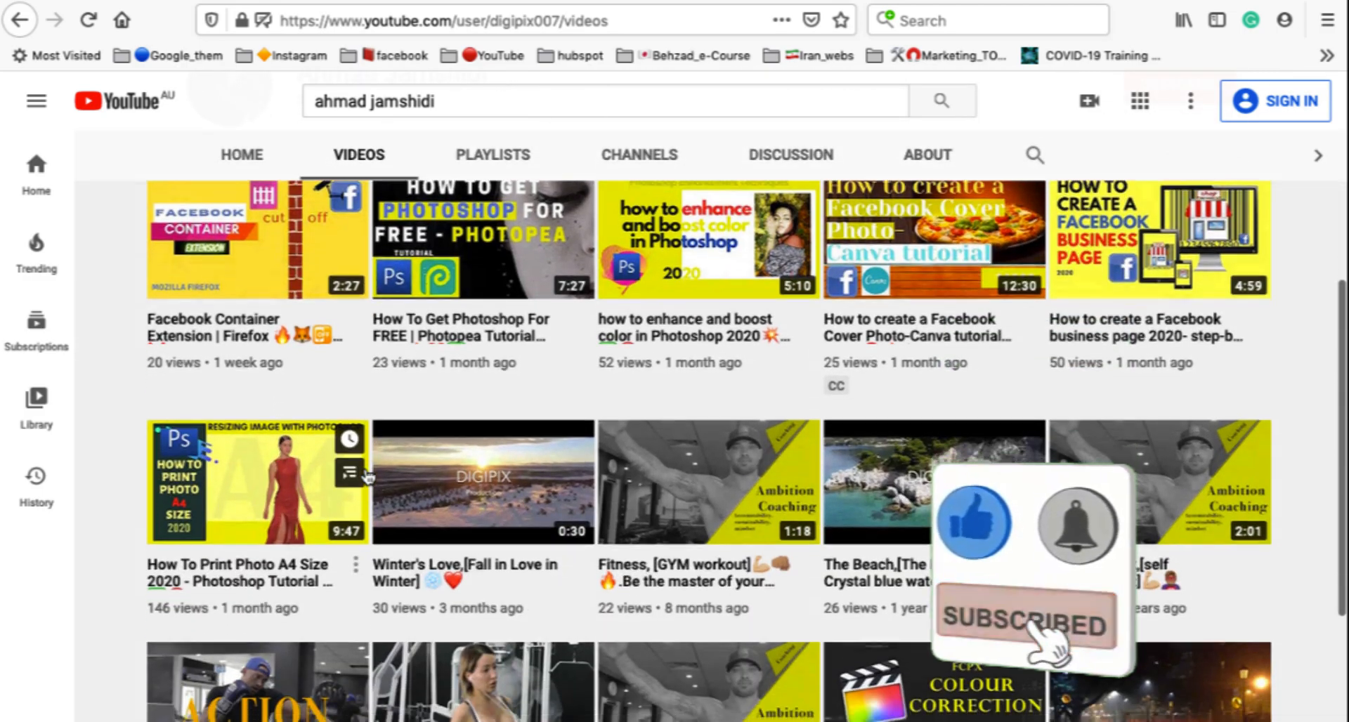
{"action": "scroll", "coordinate": [368, 477], "scroll_direction": "down", "scroll_amount": 4}
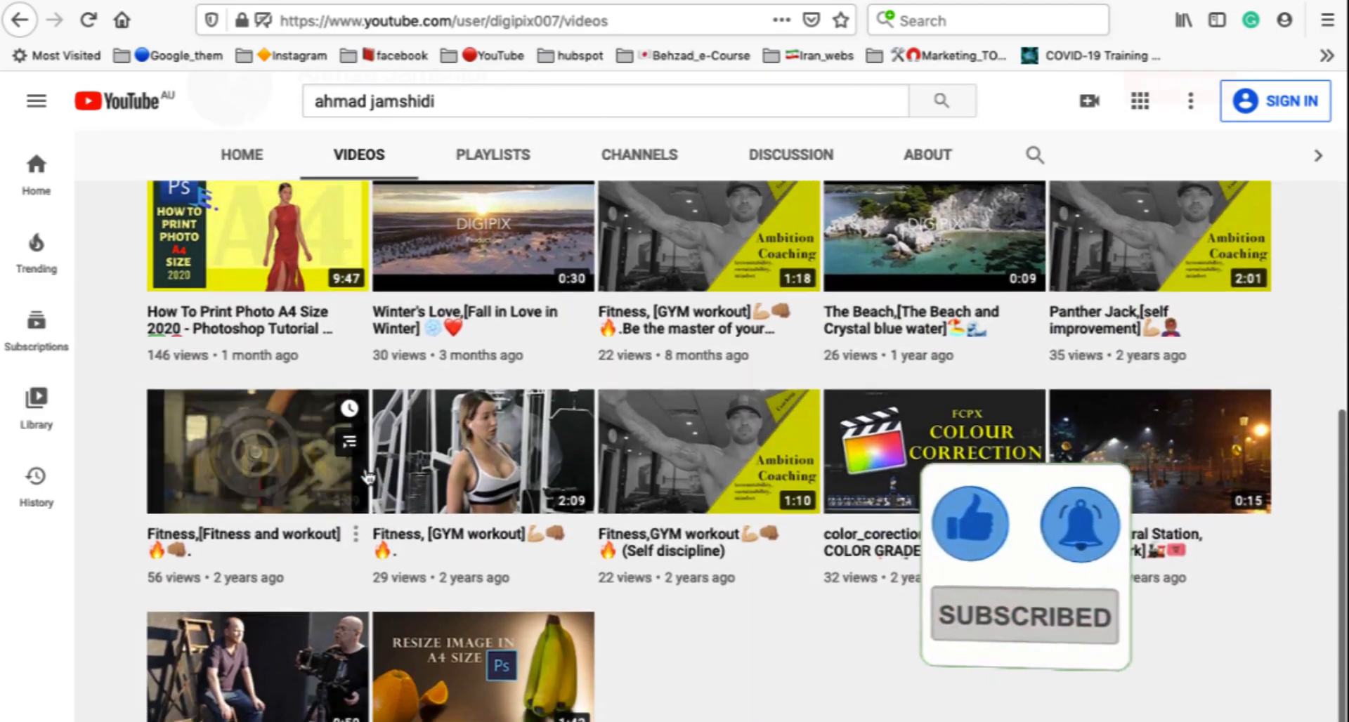